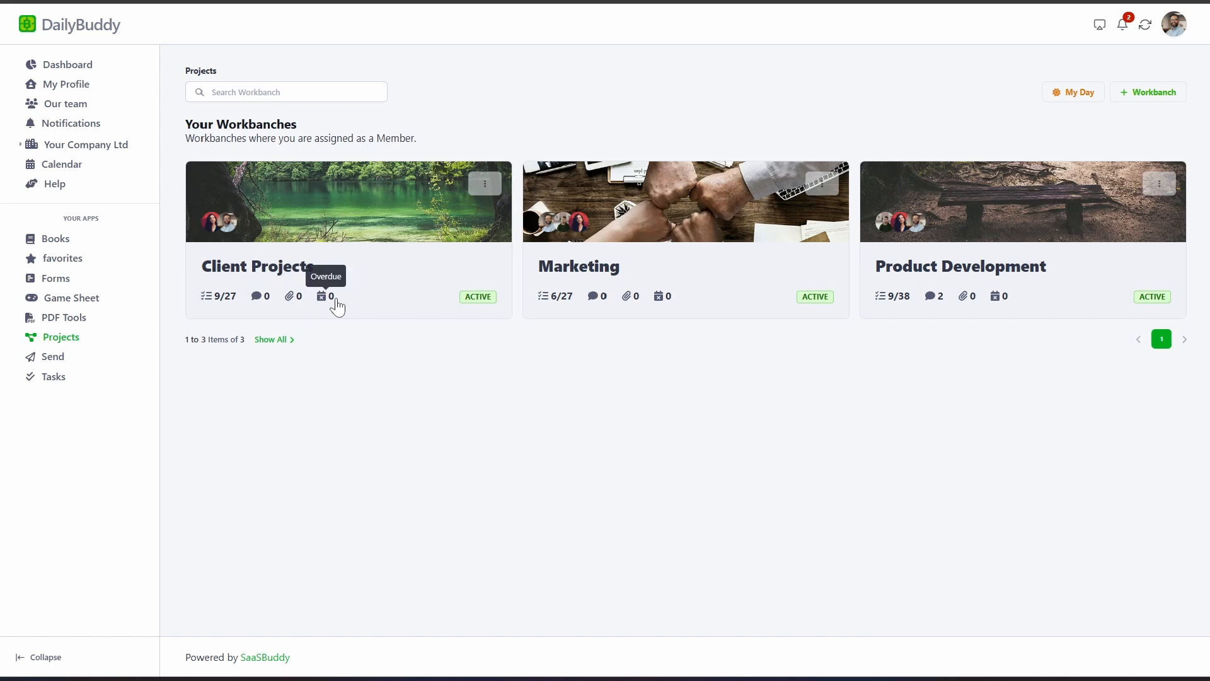
left_click(489, 185)
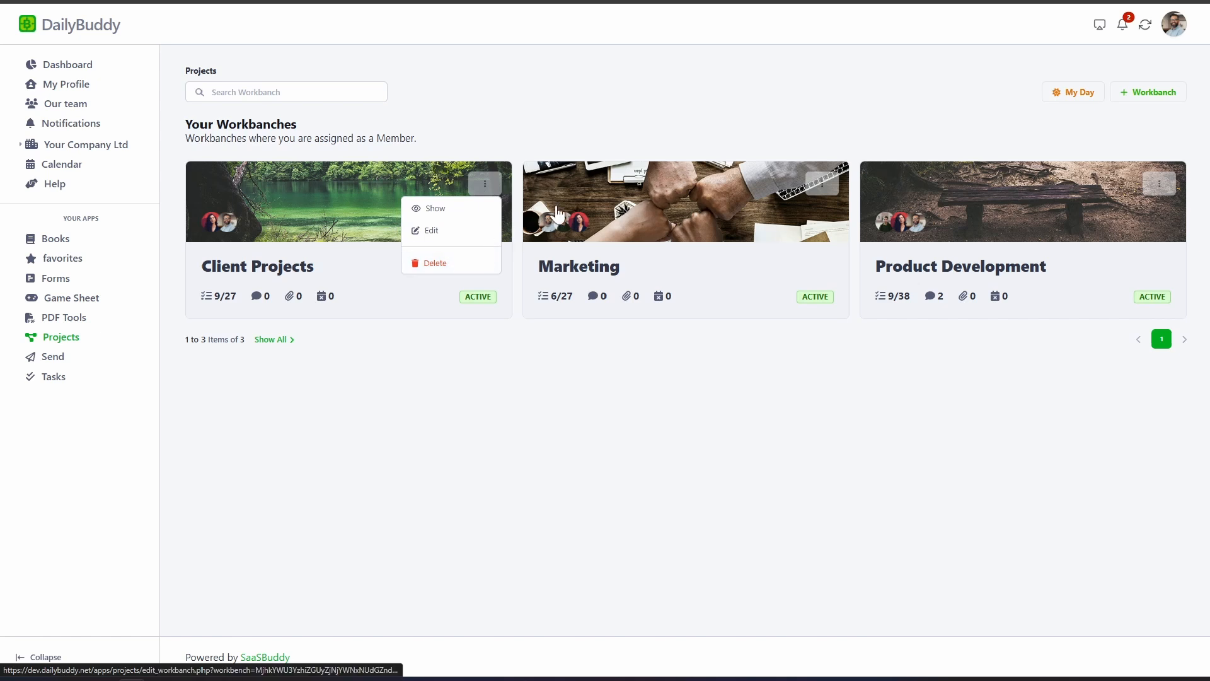
left_click(660, 138)
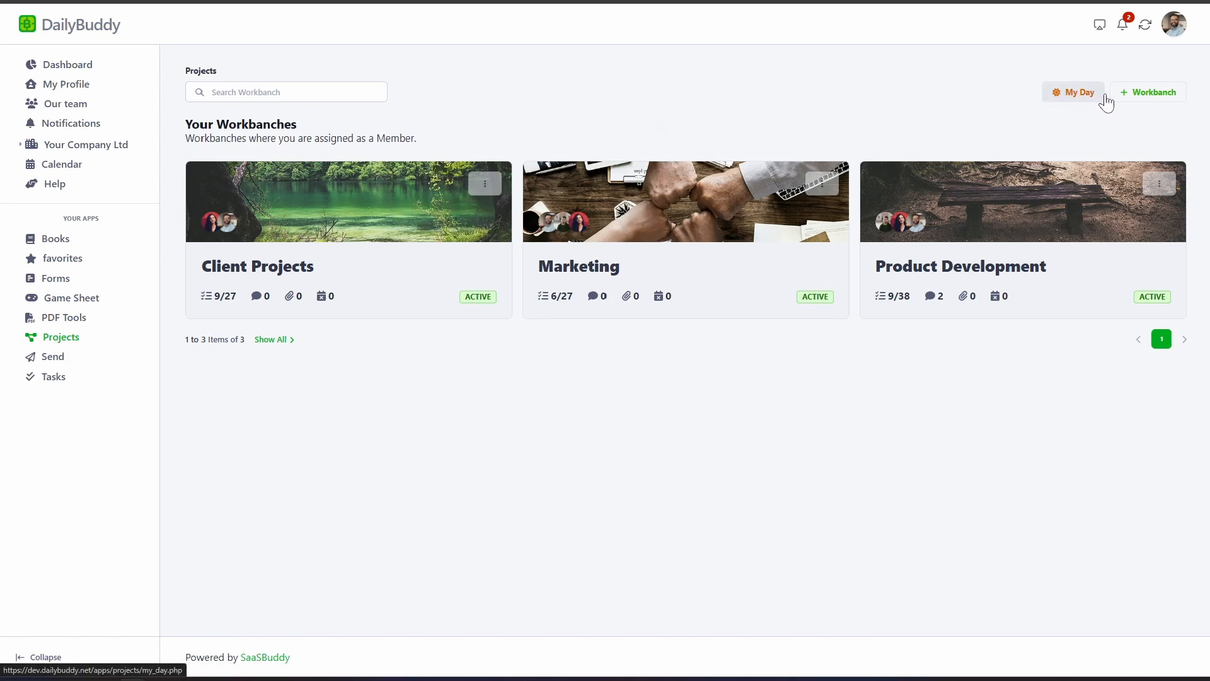
Start a new workbanch named Marketing with the description "Marketing for DailyBuddy" and continue to the background selection.
left_click(1148, 95)
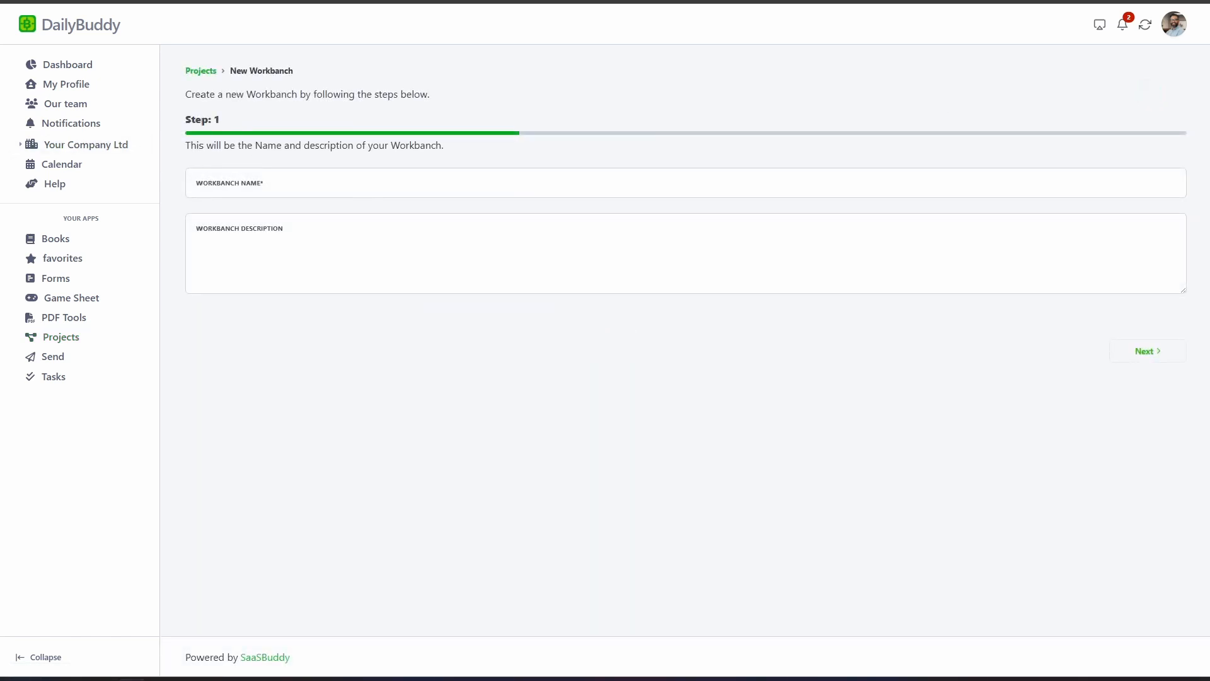
left_click(231, 187)
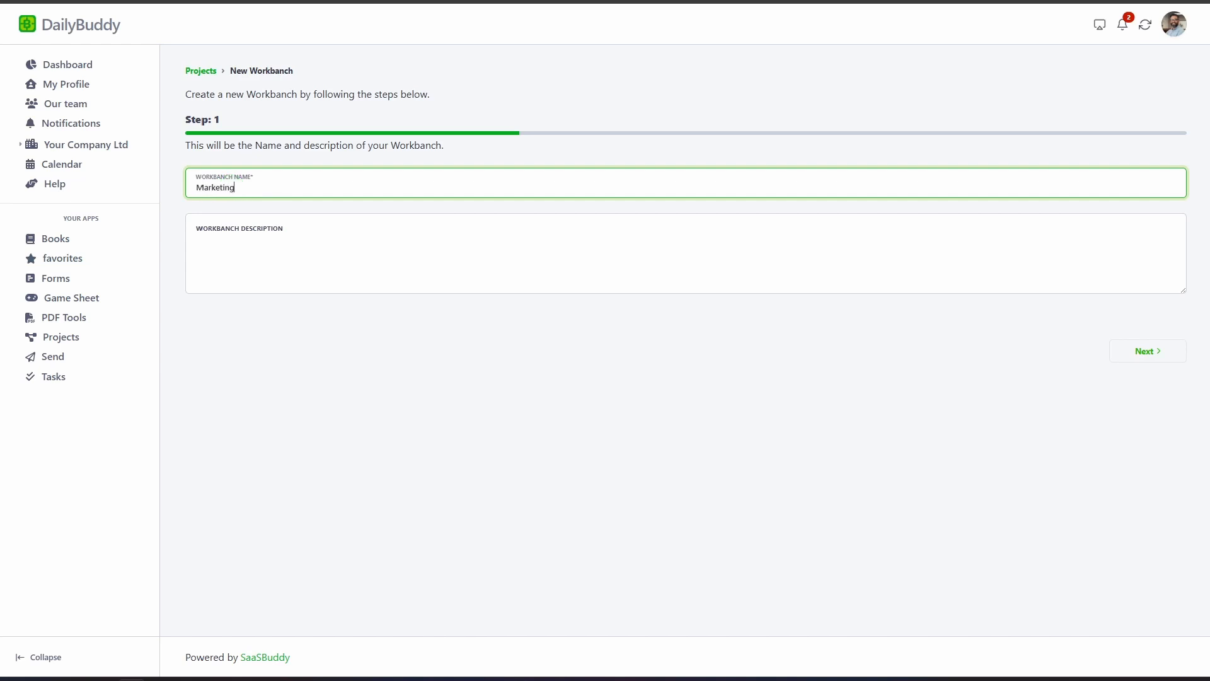
left_click(344, 233)
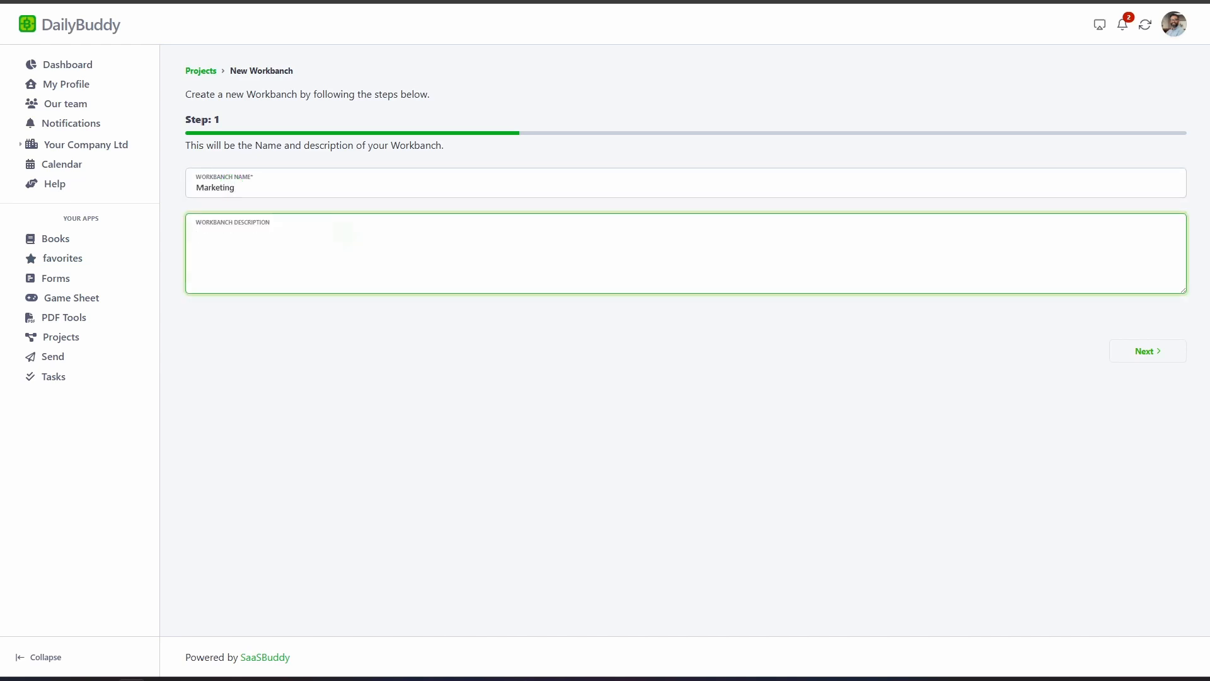
type("Marketing for DailyBuddy")
left_click(1131, 365)
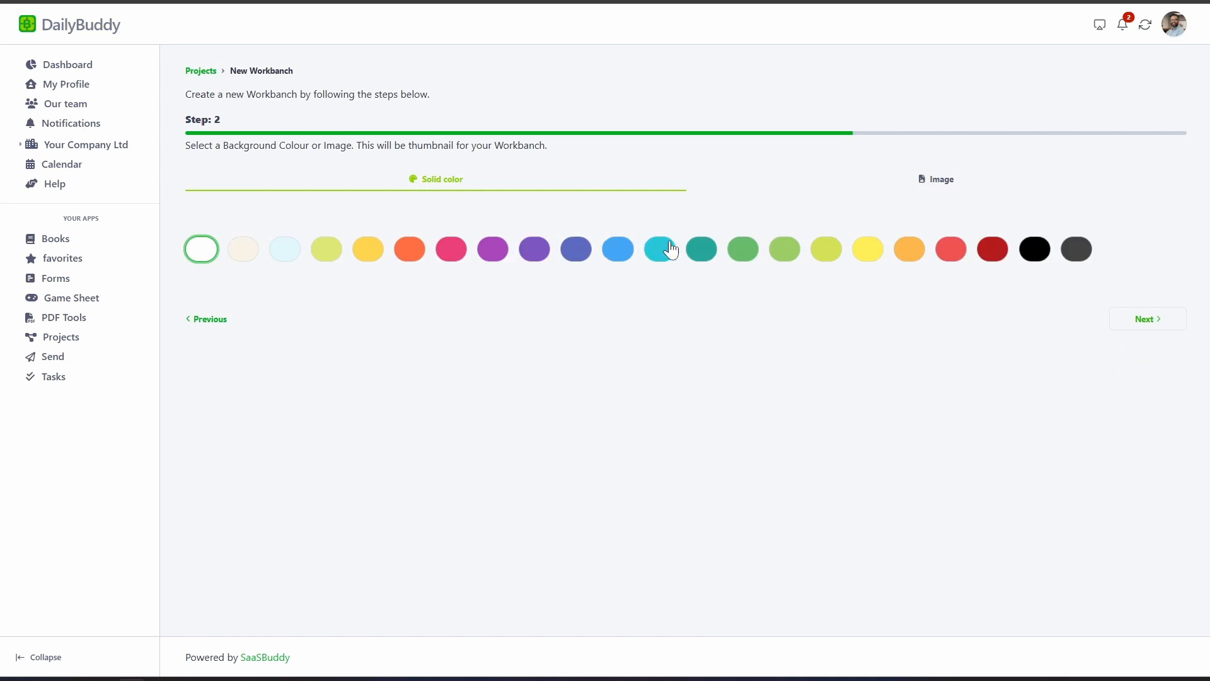
Choose the picture of a hand holding a card to a wall terminal as the workbanch thumbnail and continue to the members.
left_click(742, 250)
left_click(798, 251)
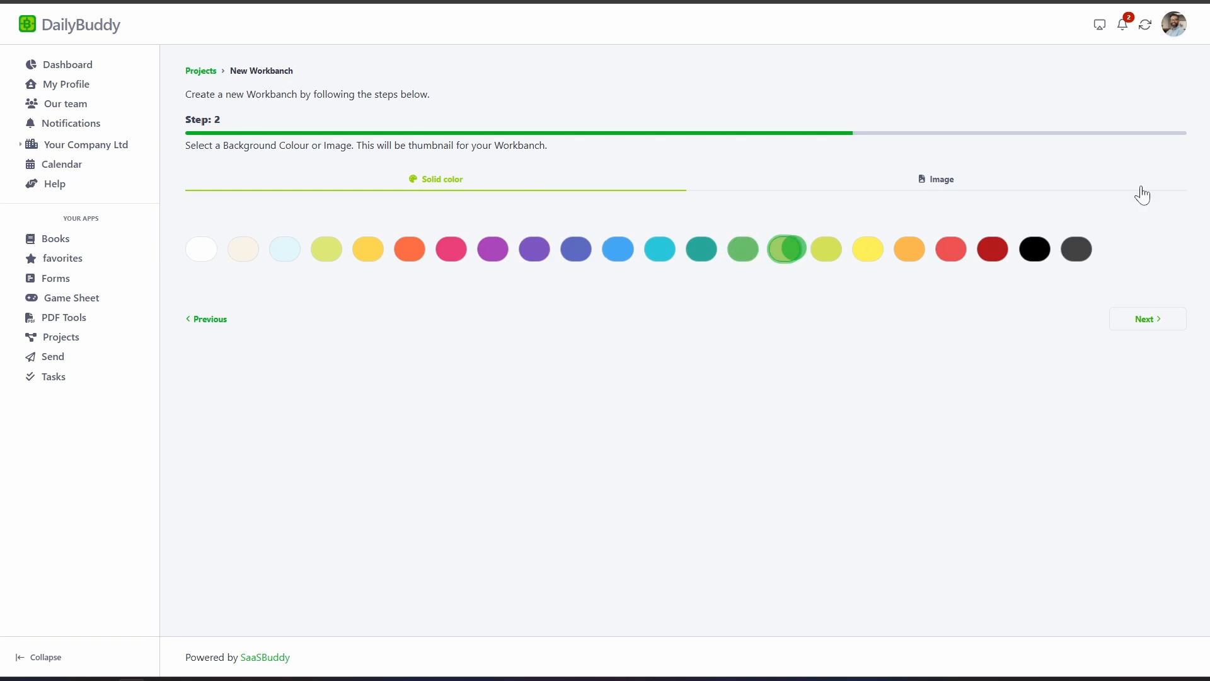
left_click(1000, 188)
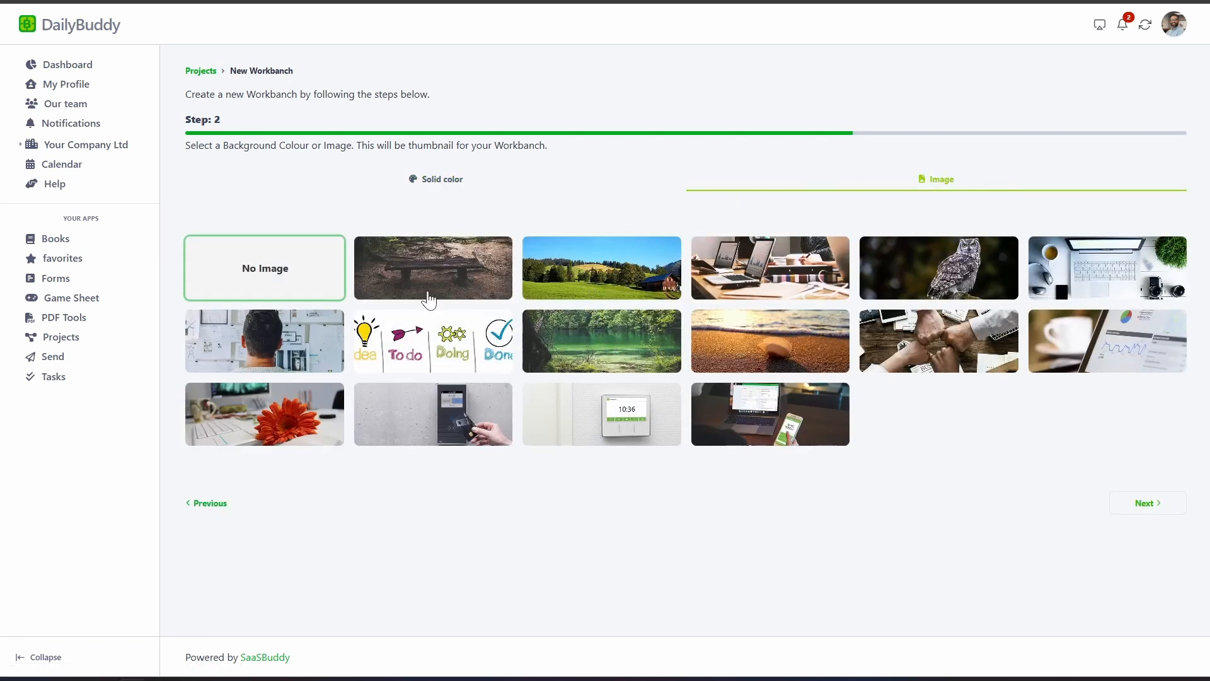
left_click(391, 434)
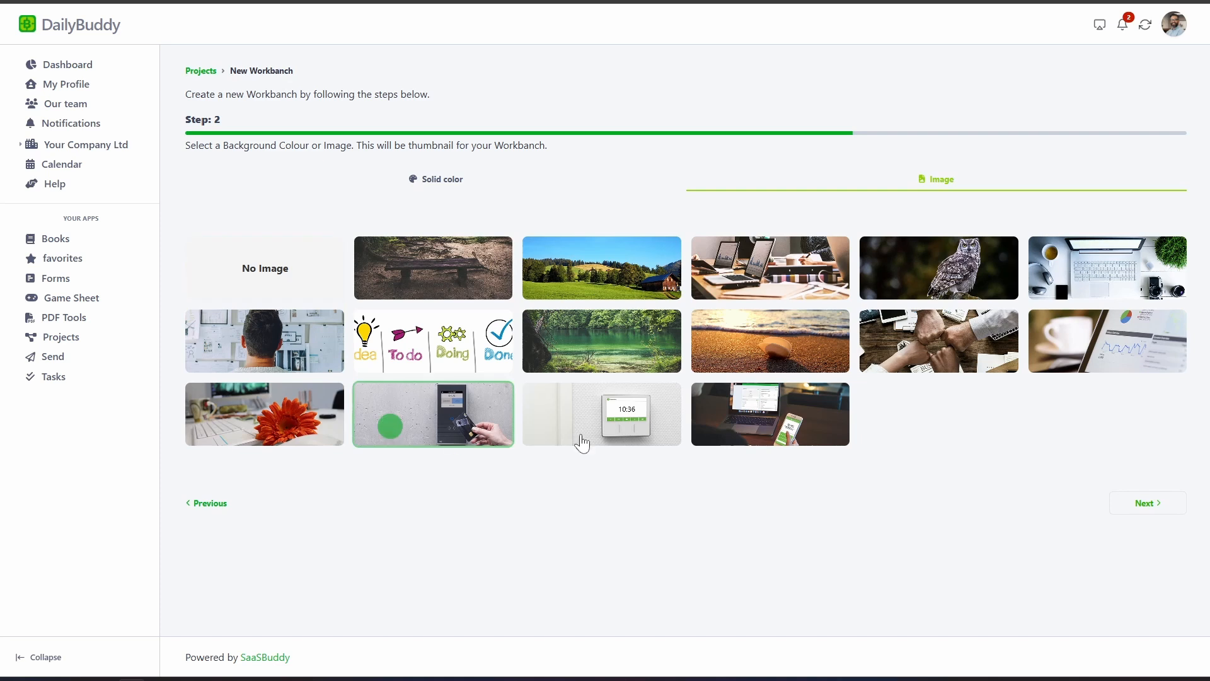
left_click(1134, 503)
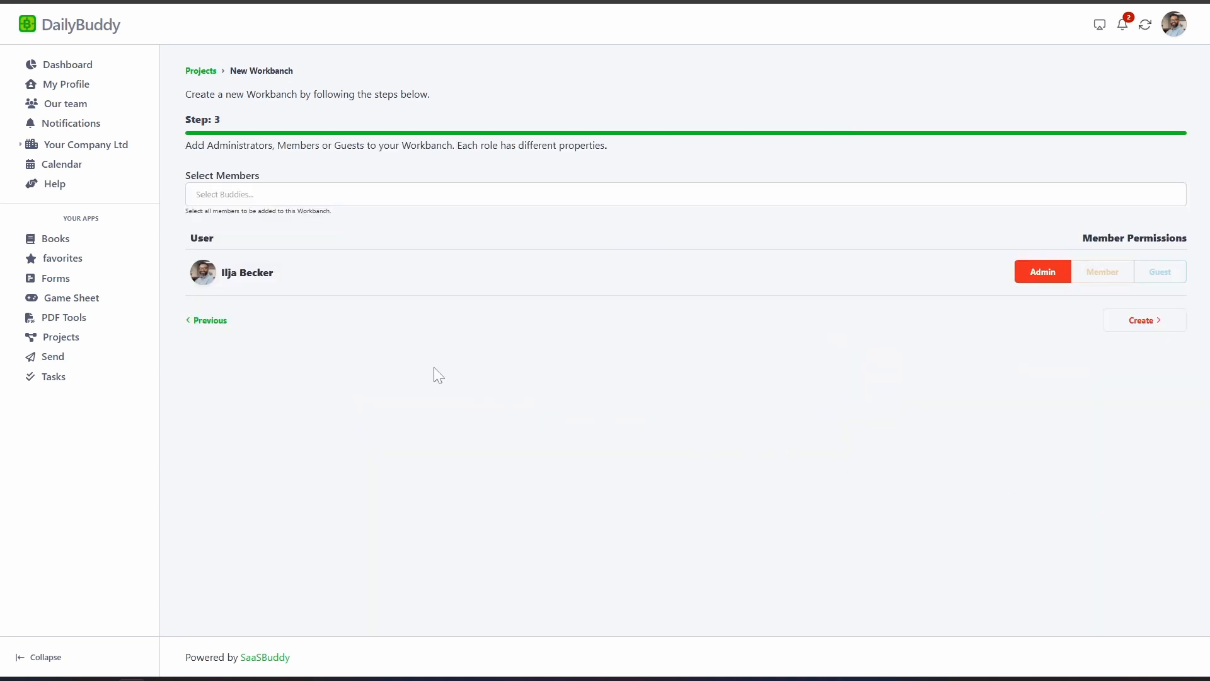
Add both available buddies to the workbanch members and take the second one out again.
left_click(269, 197)
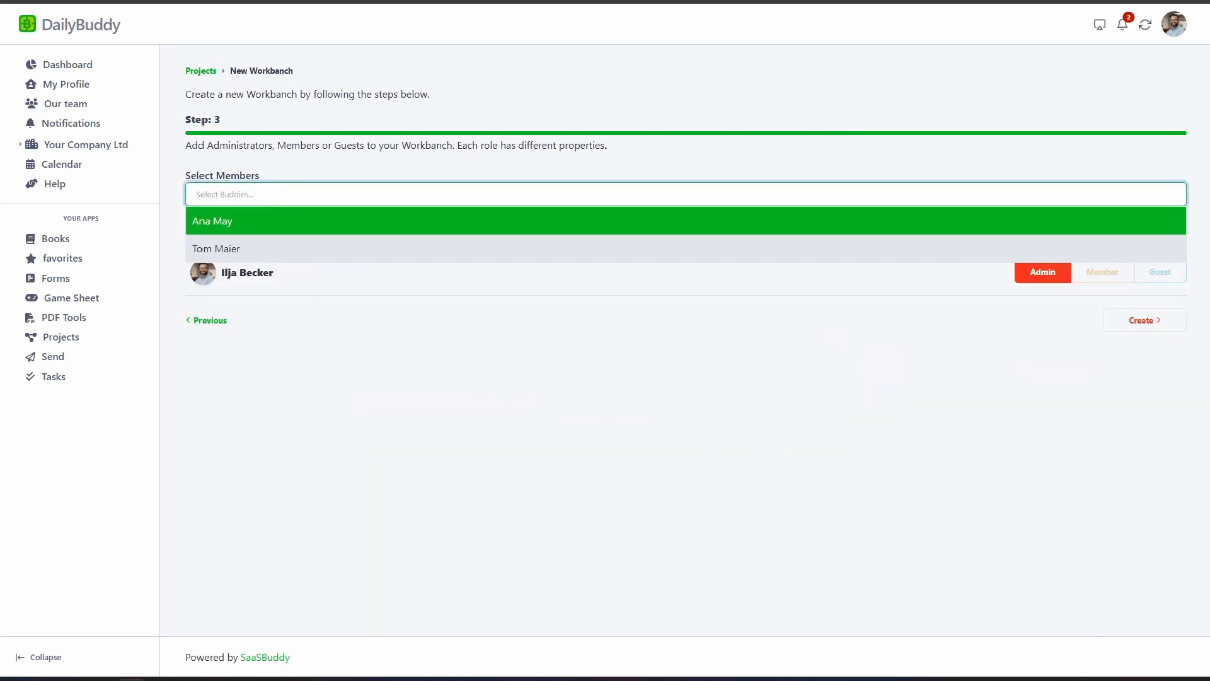
left_click(246, 227)
left_click(246, 224)
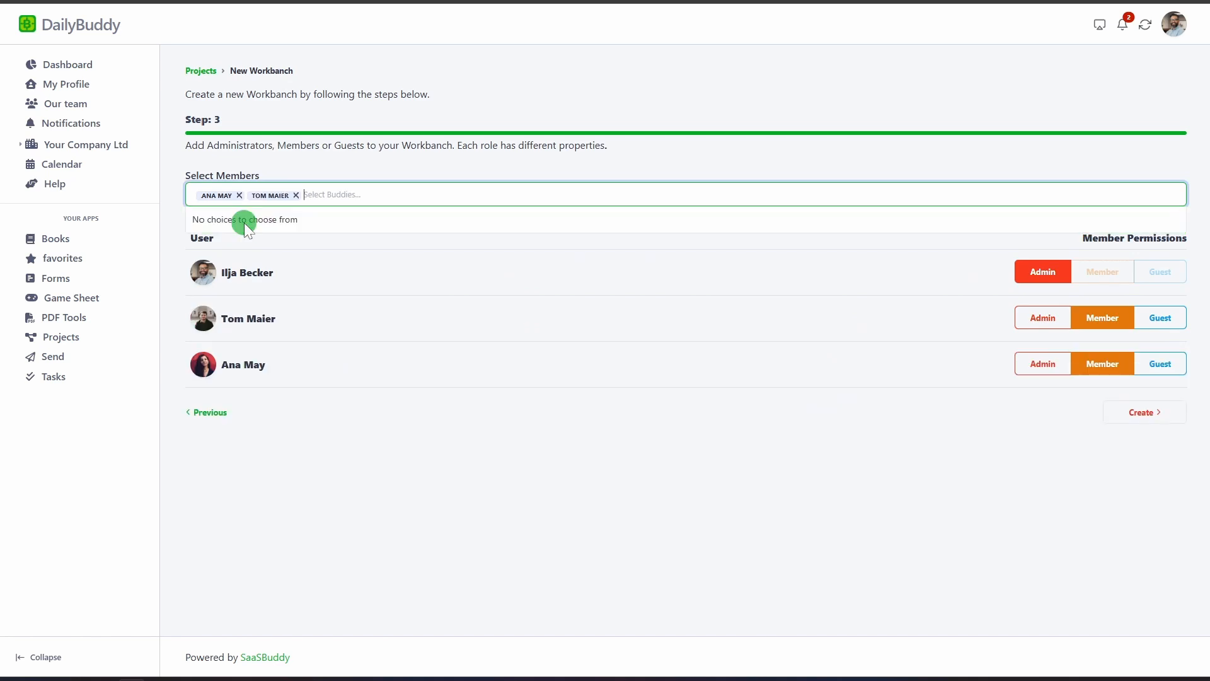
left_click(295, 196)
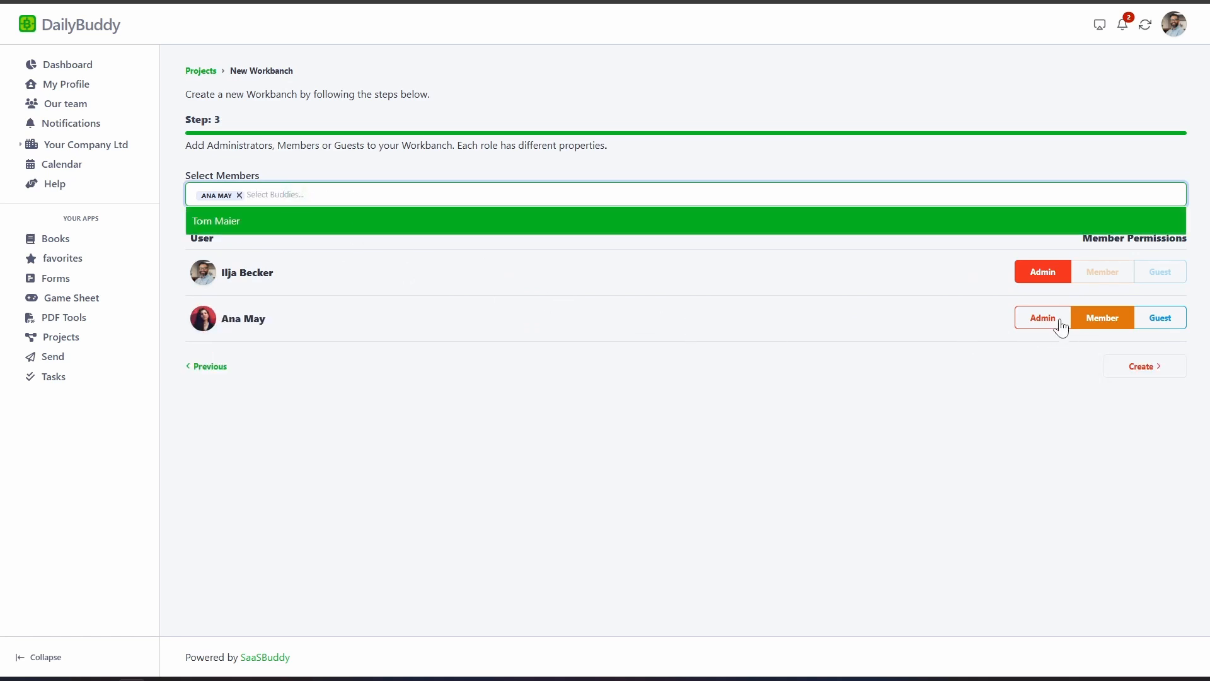
Set the remaining buddy's permission to Guest and create the workbanch.
left_click(1159, 320)
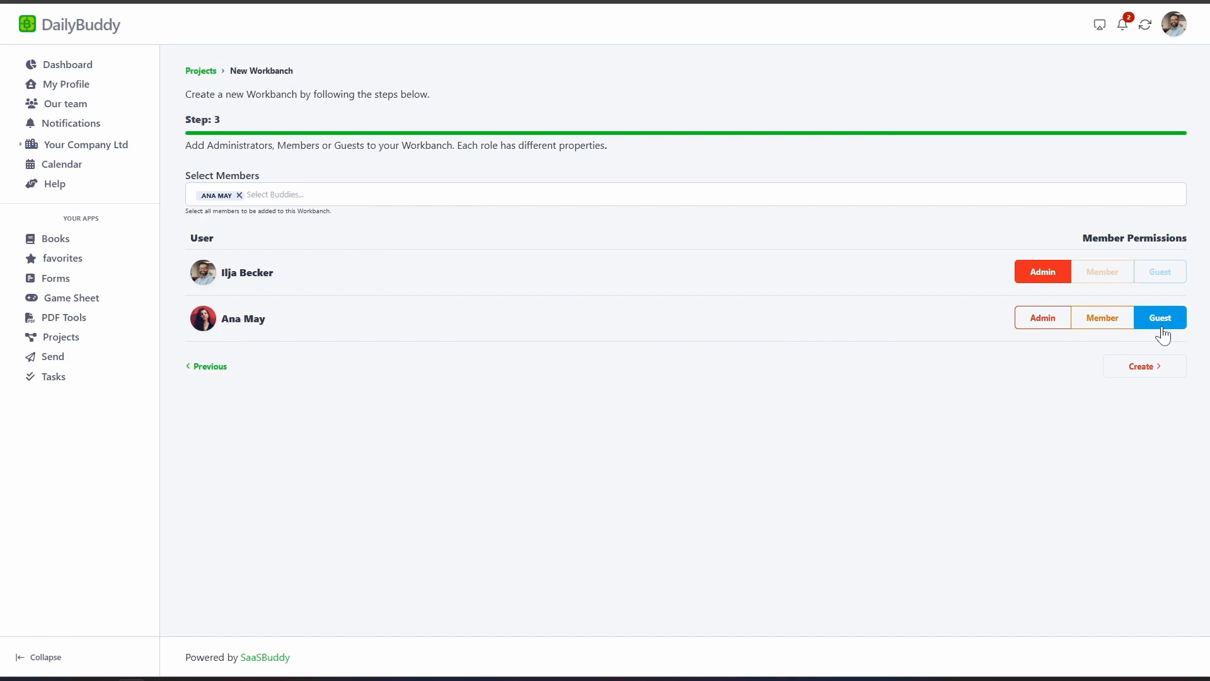
left_click(1100, 326)
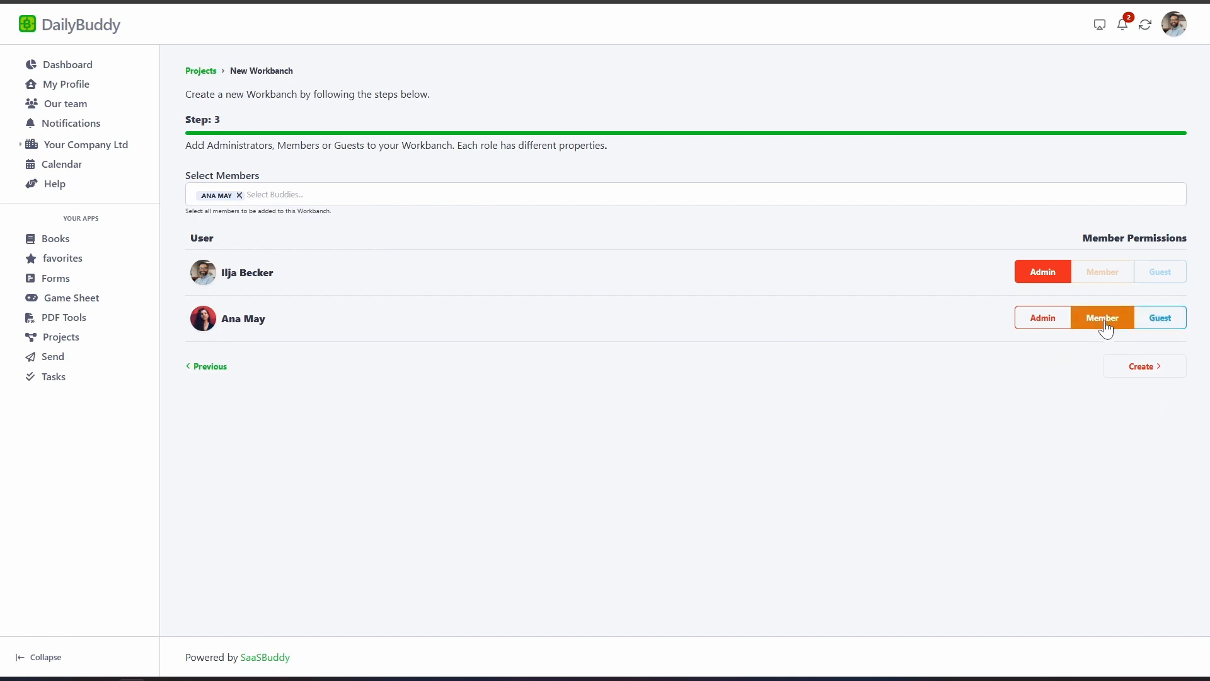
left_click(1150, 323)
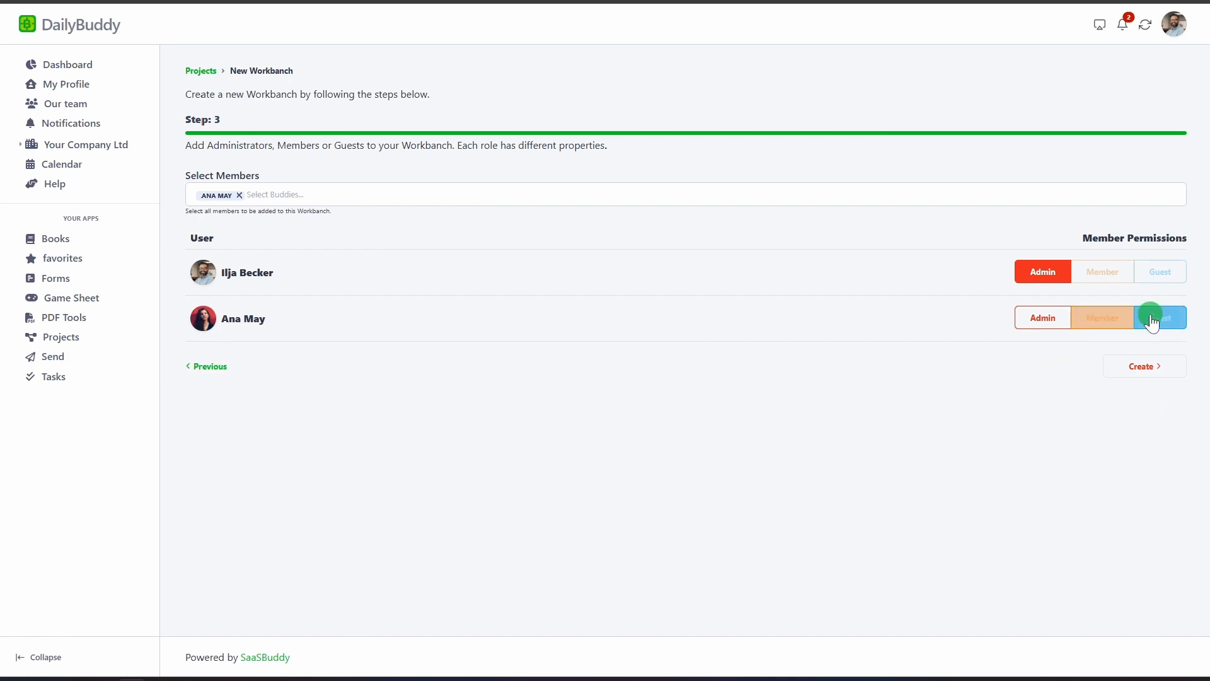
left_click(1133, 366)
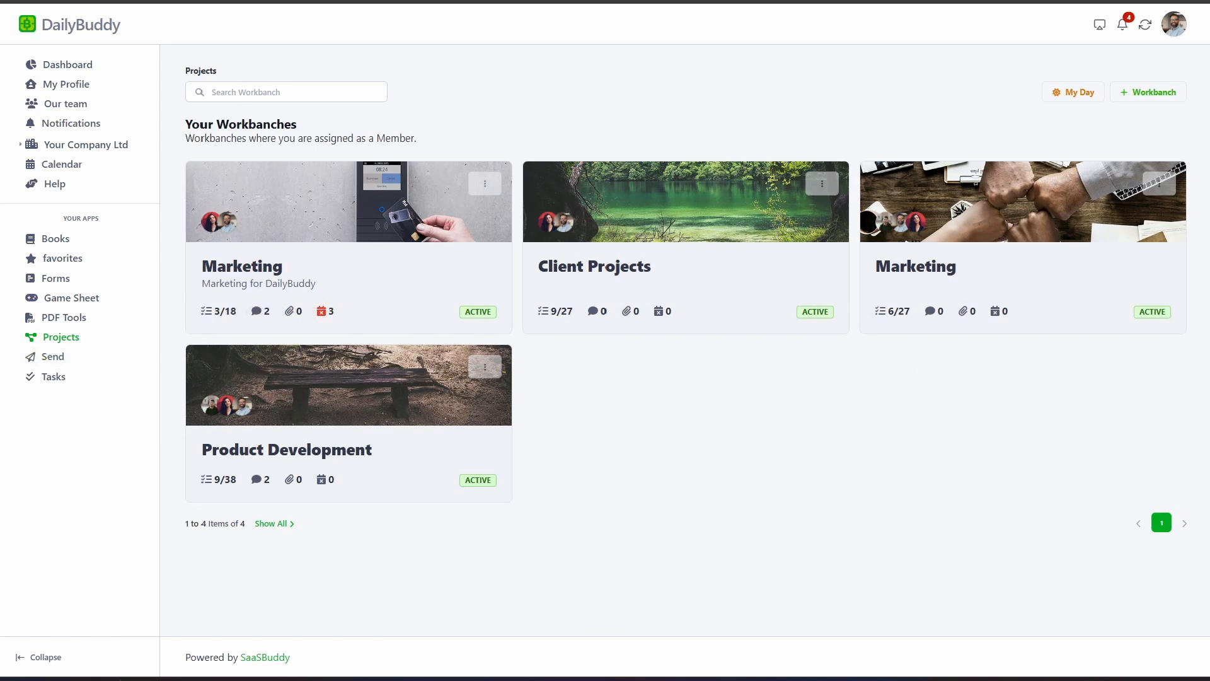
Open the Marketing workbanch described as "Marketing for DailyBuddy" and review its overview down to the tasks per person.
left_click(331, 214)
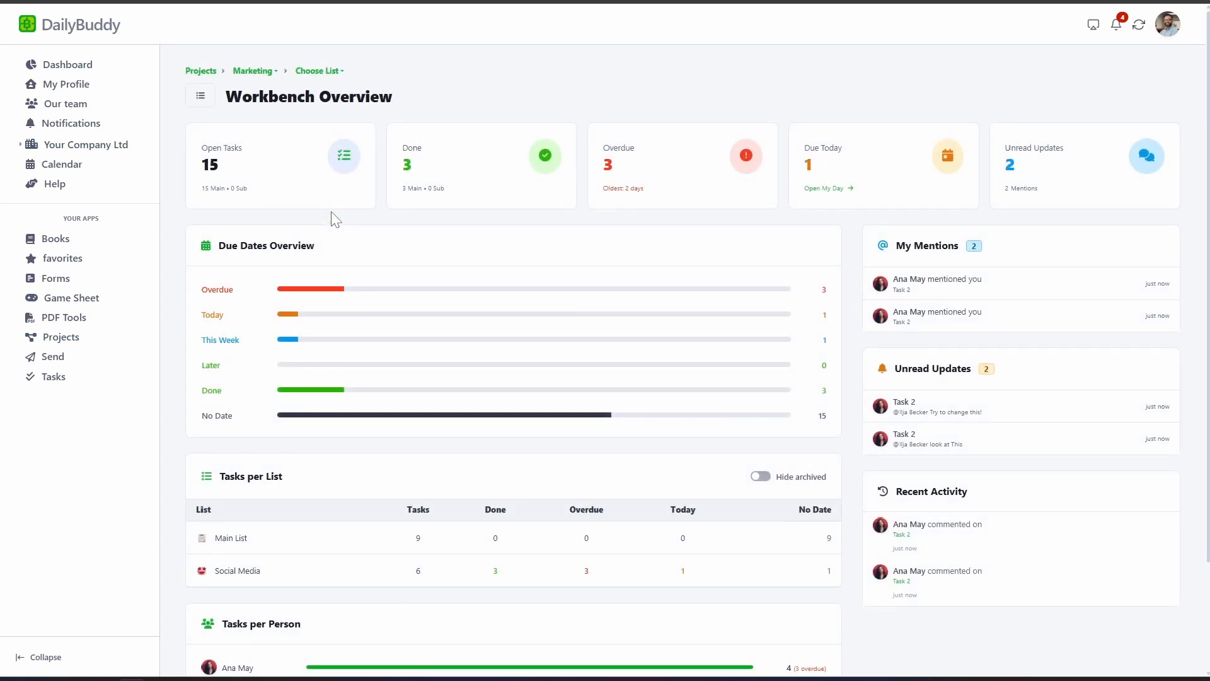
scroll(334, 219, "down", 3)
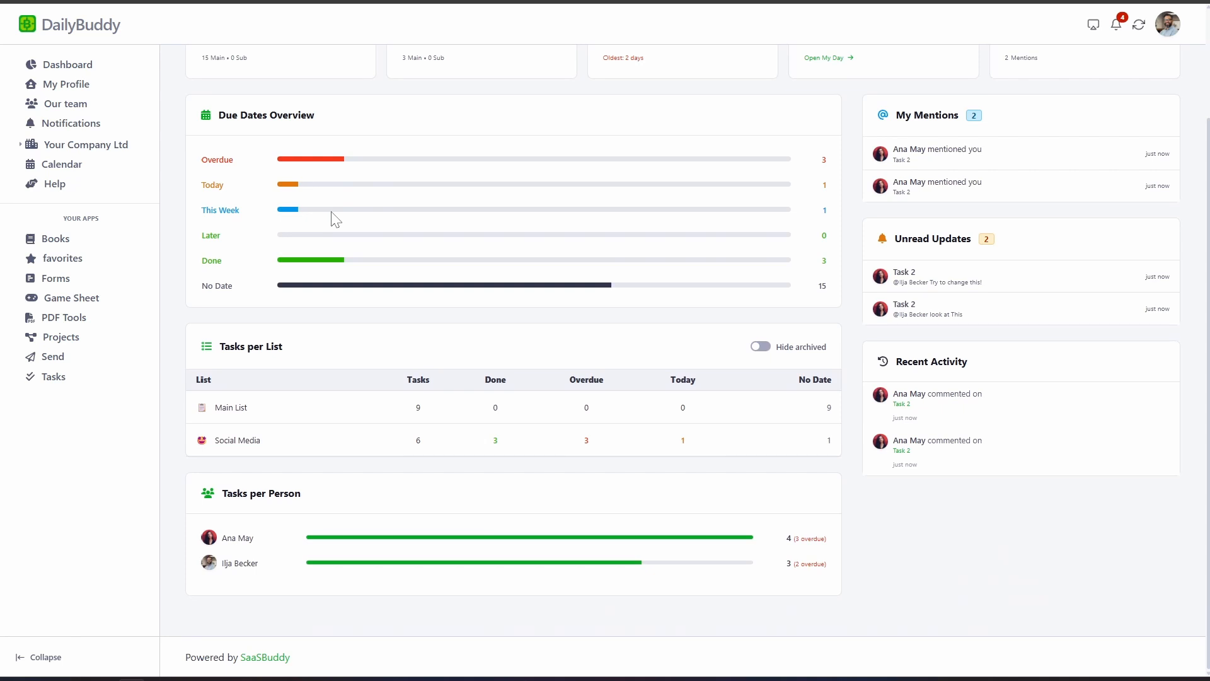
scroll(334, 219, "up", 3)
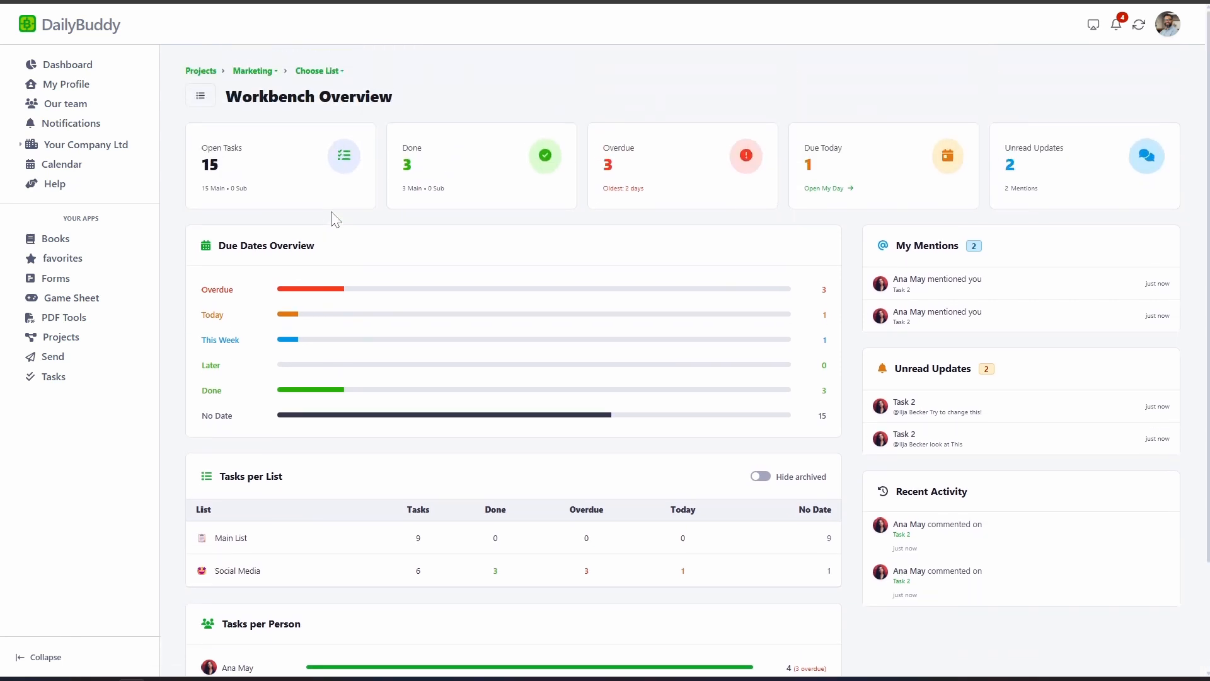
Create a project list named Website Relaunch in the Marketing workbanch, with a sheep emoji from Animals & Nature as its icon.
left_click(200, 96)
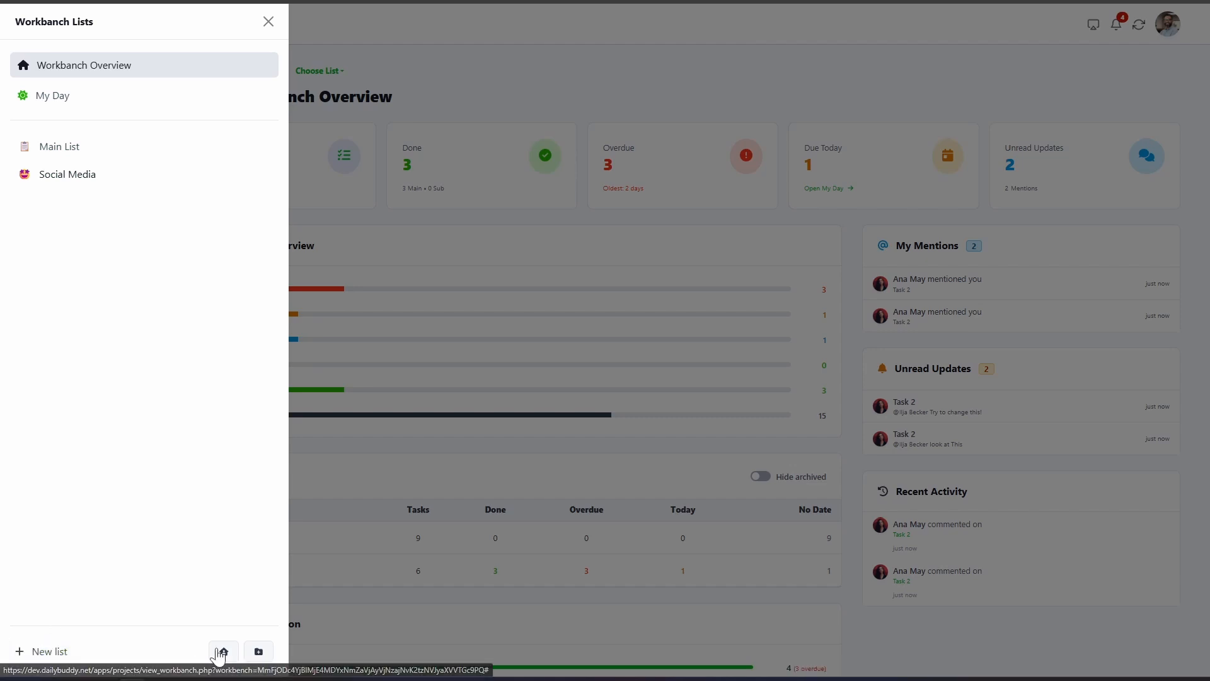
left_click(51, 651)
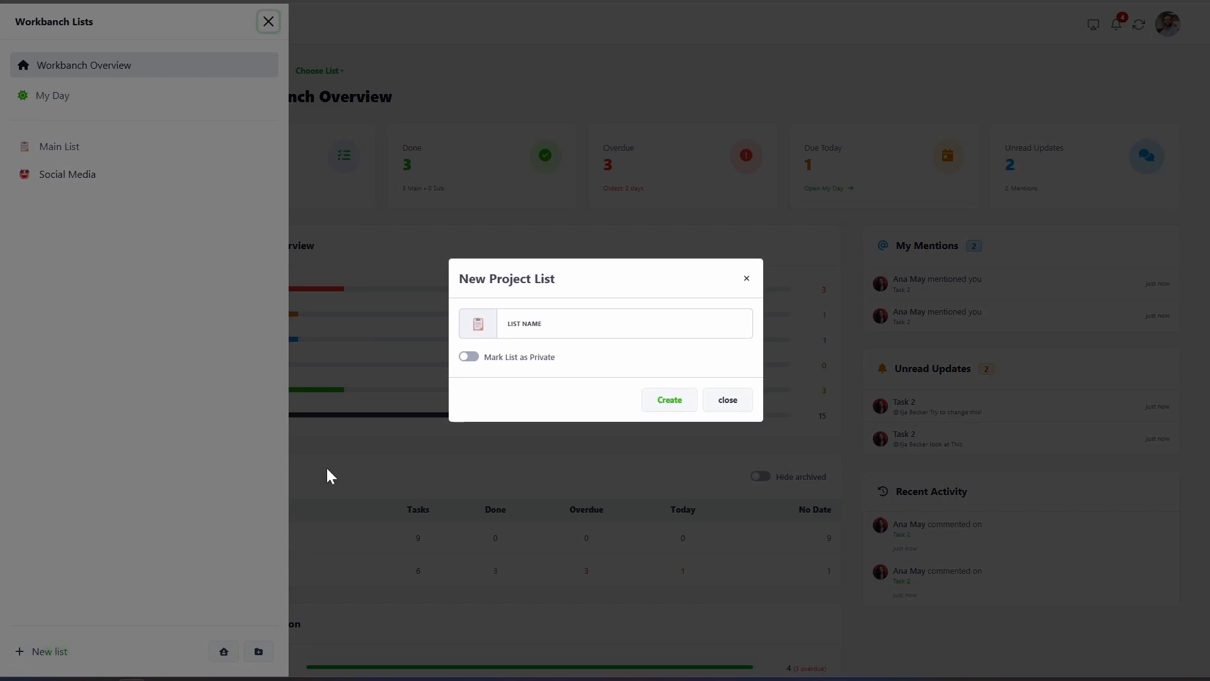
left_click(529, 318)
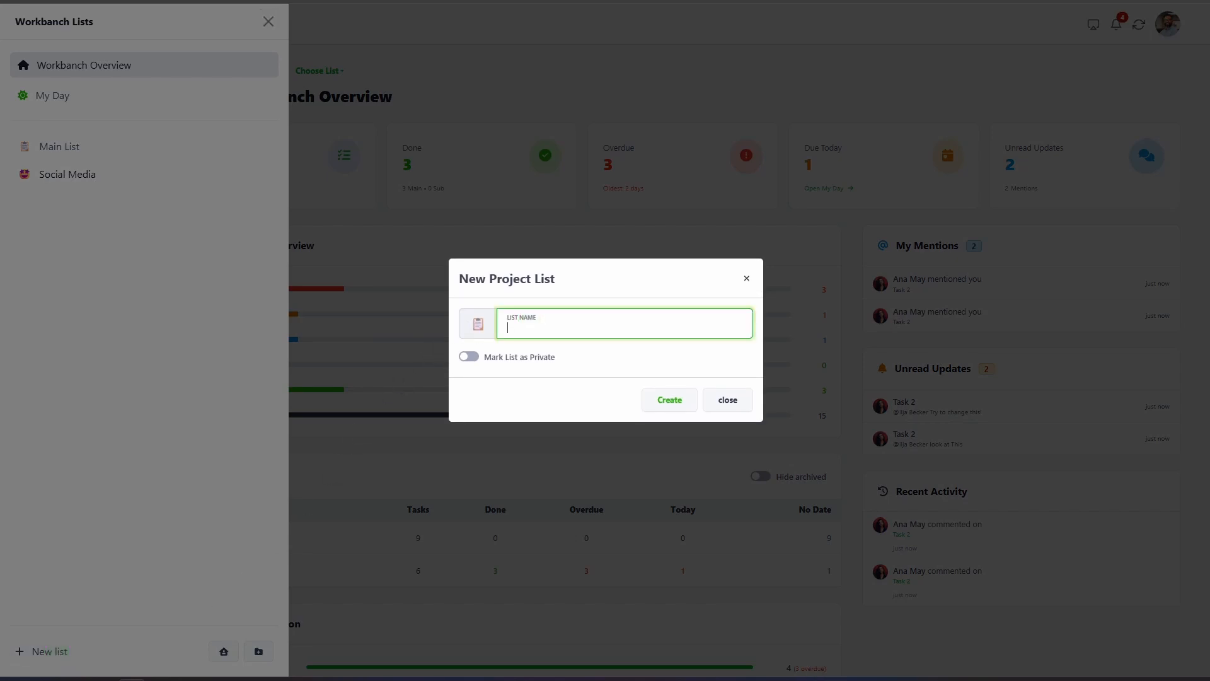
type("Website Relaunch")
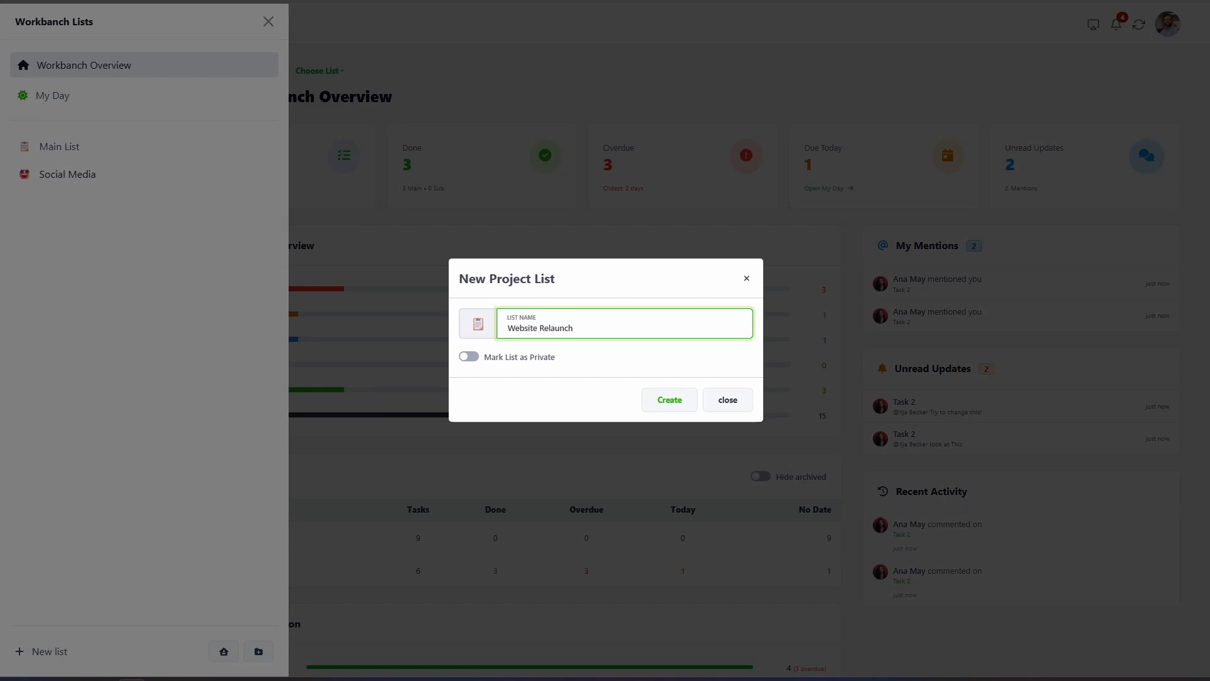
left_click(477, 323)
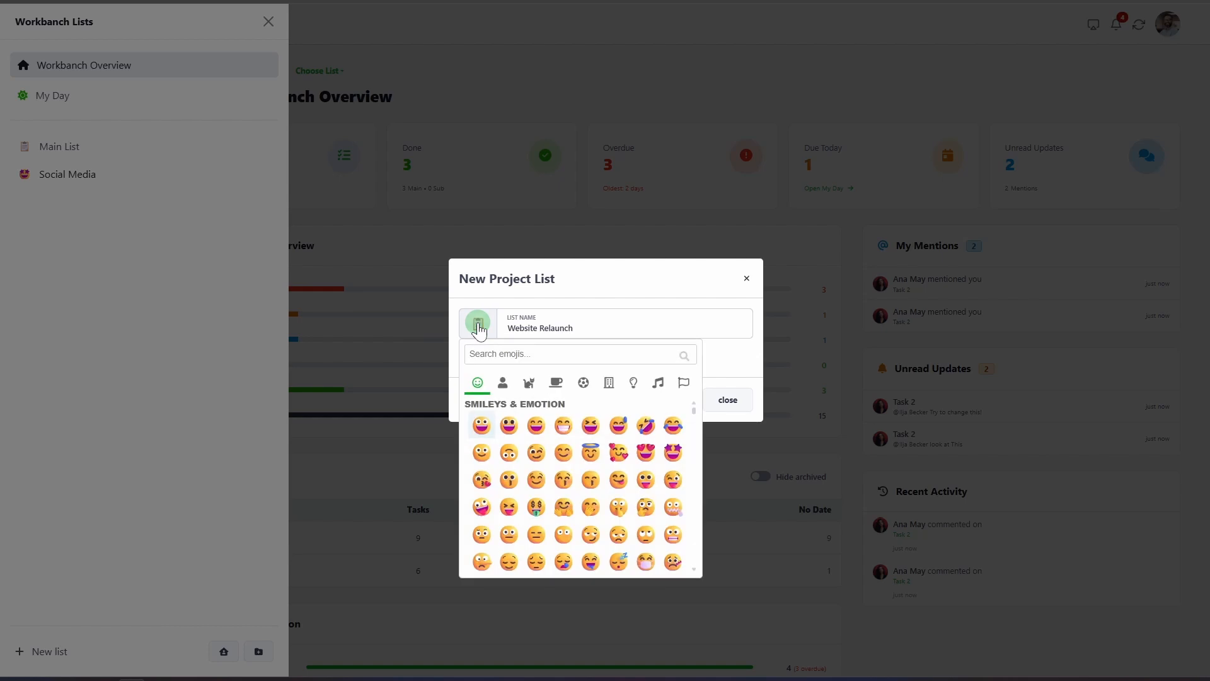
left_click(528, 383)
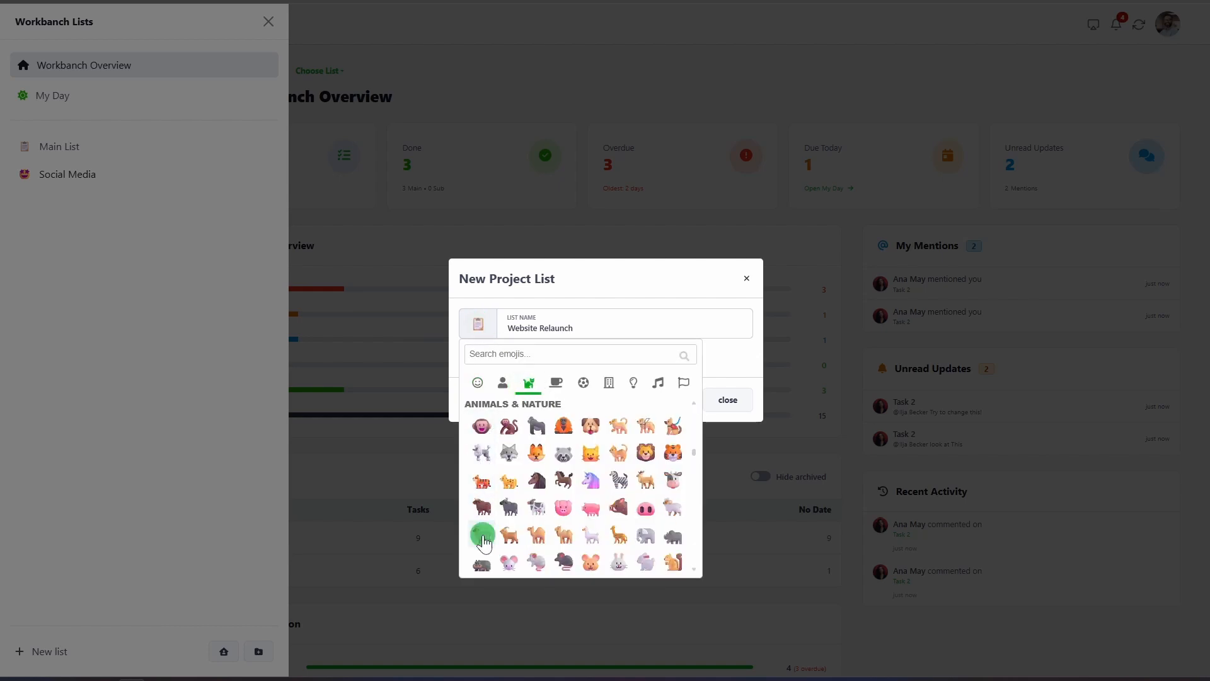
left_click(482, 537)
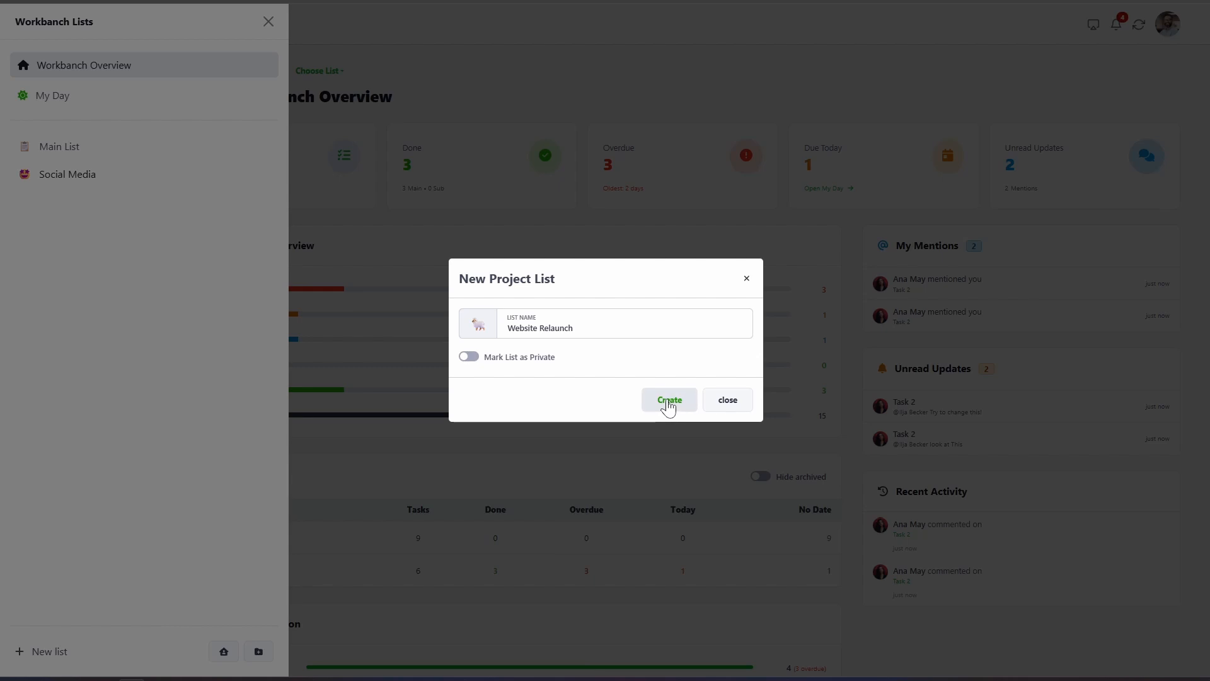
left_click(668, 404)
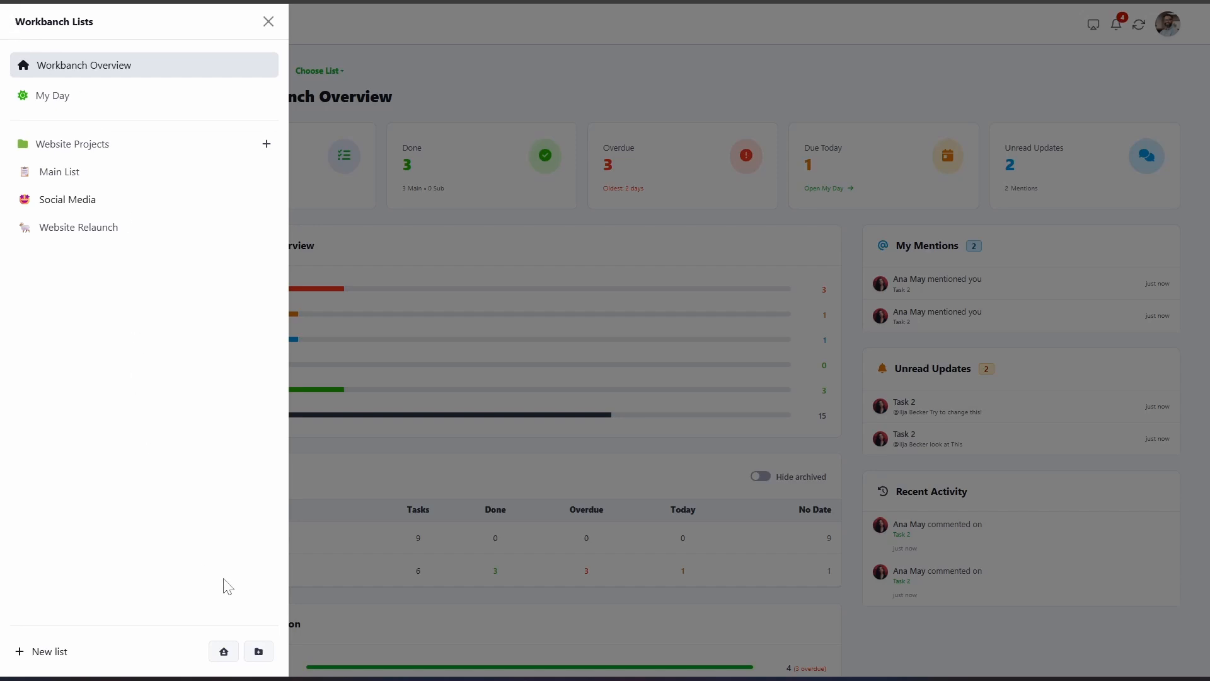
left_click(260, 643)
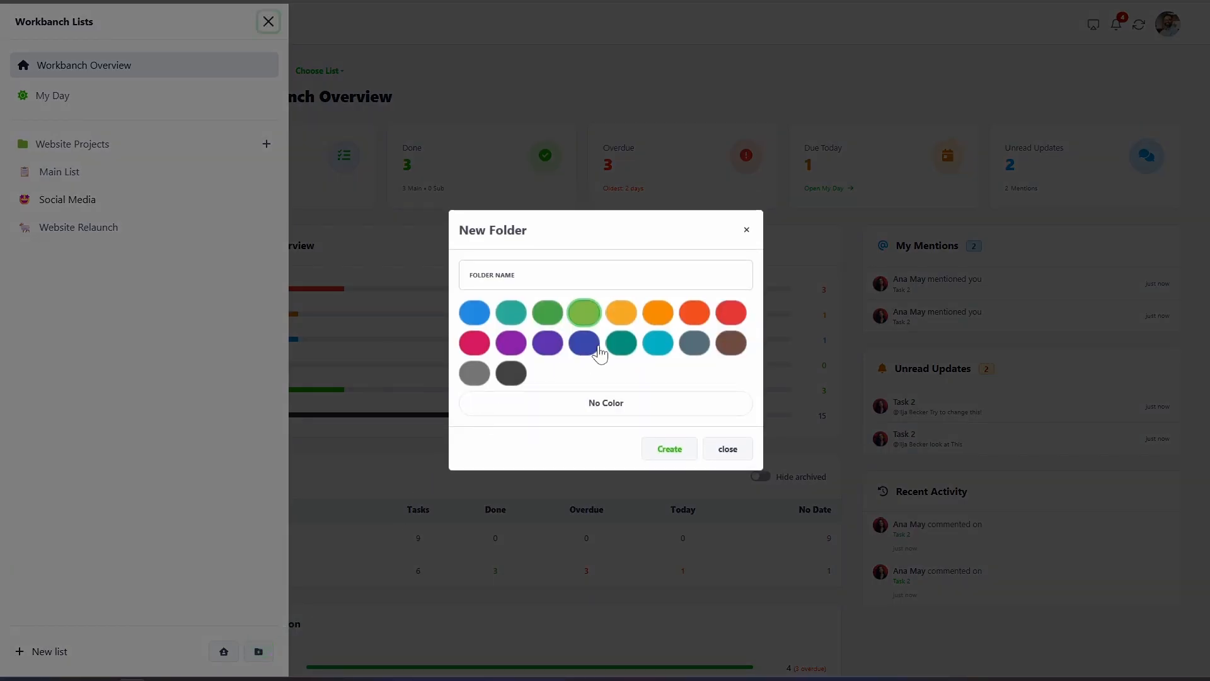
left_click(656, 314)
left_click(607, 276)
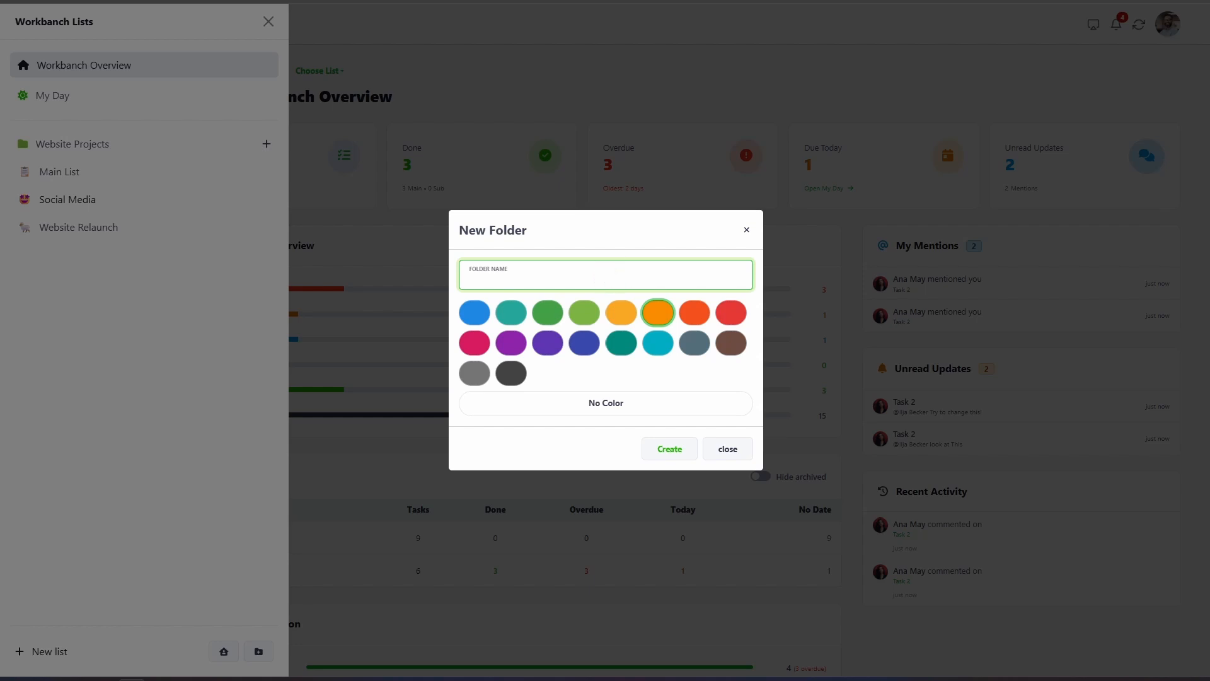
type("Folder")
key("BackSpace")
key("BackSpace")
key("BackSpace")
key("BackSpace")
key("BackSpace")
key("BackSpace")
left_click(726, 449)
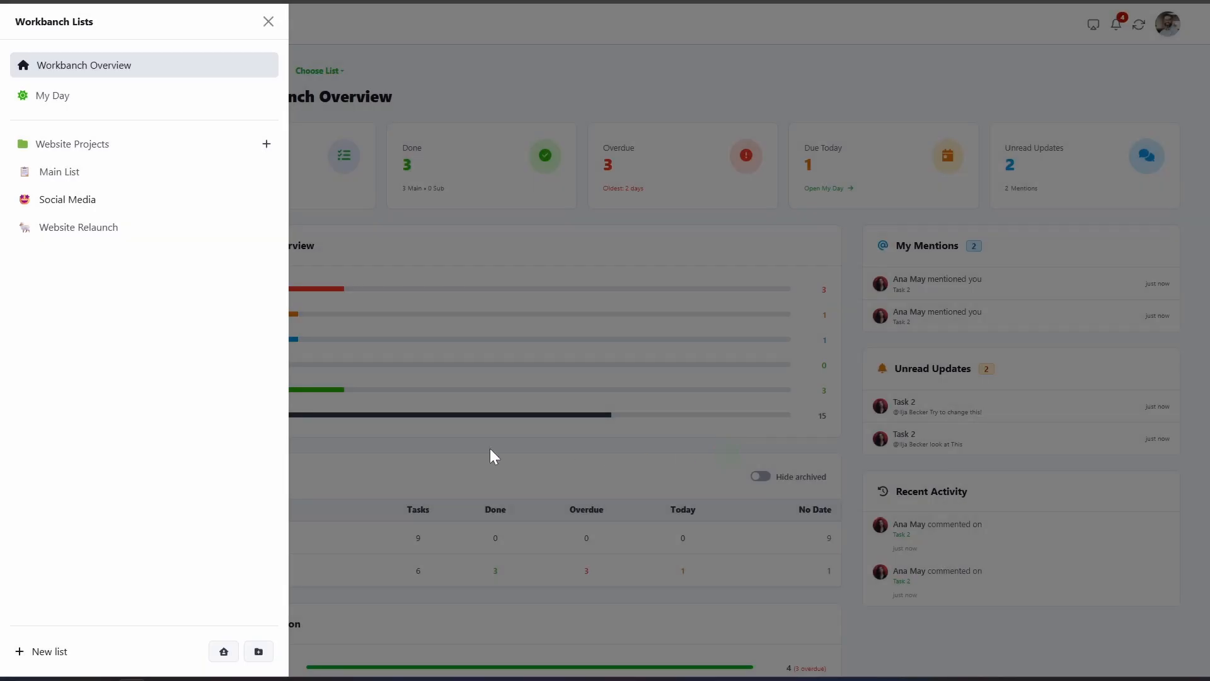
Expand the Website Projects folder and move the Website Relaunch list into it.
left_click(119, 142)
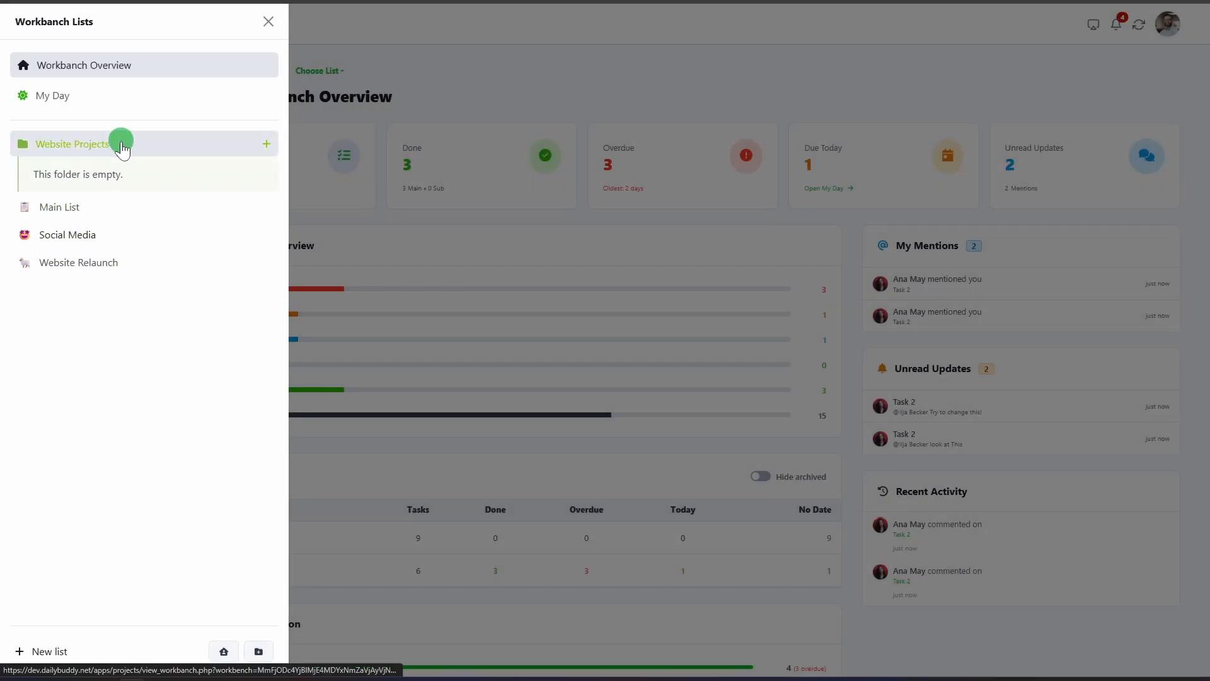
left_click_drag(56, 263, 126, 203)
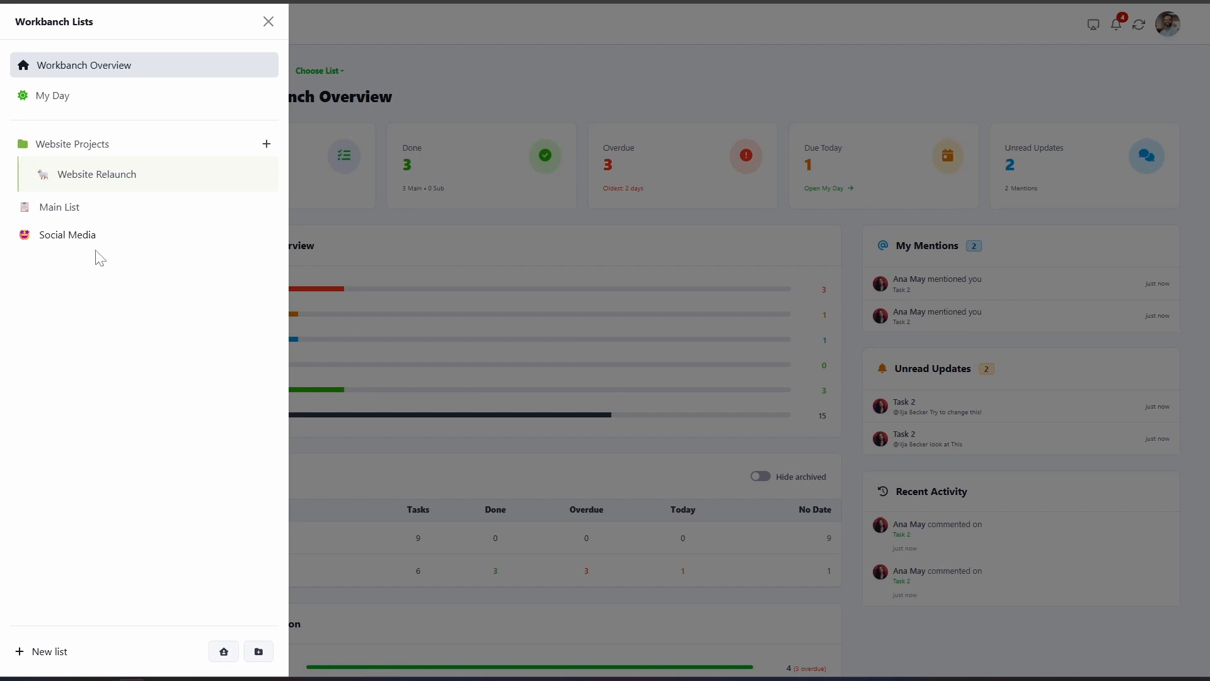
right_click(81, 238)
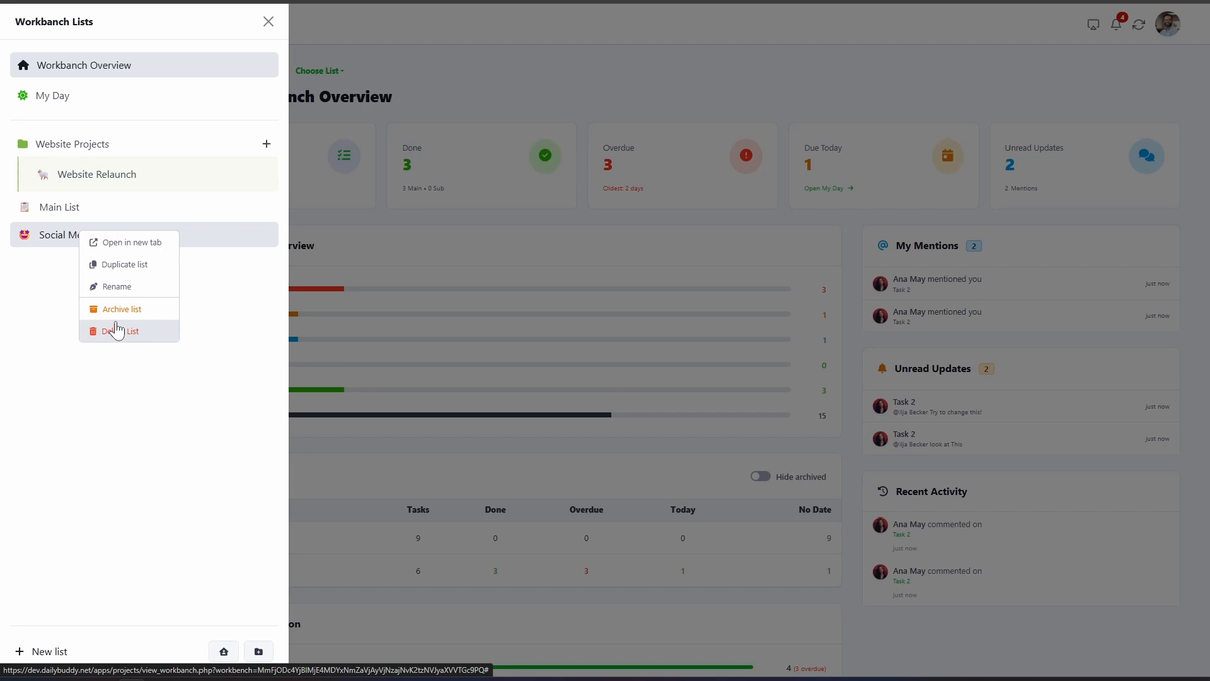
left_click(215, 325)
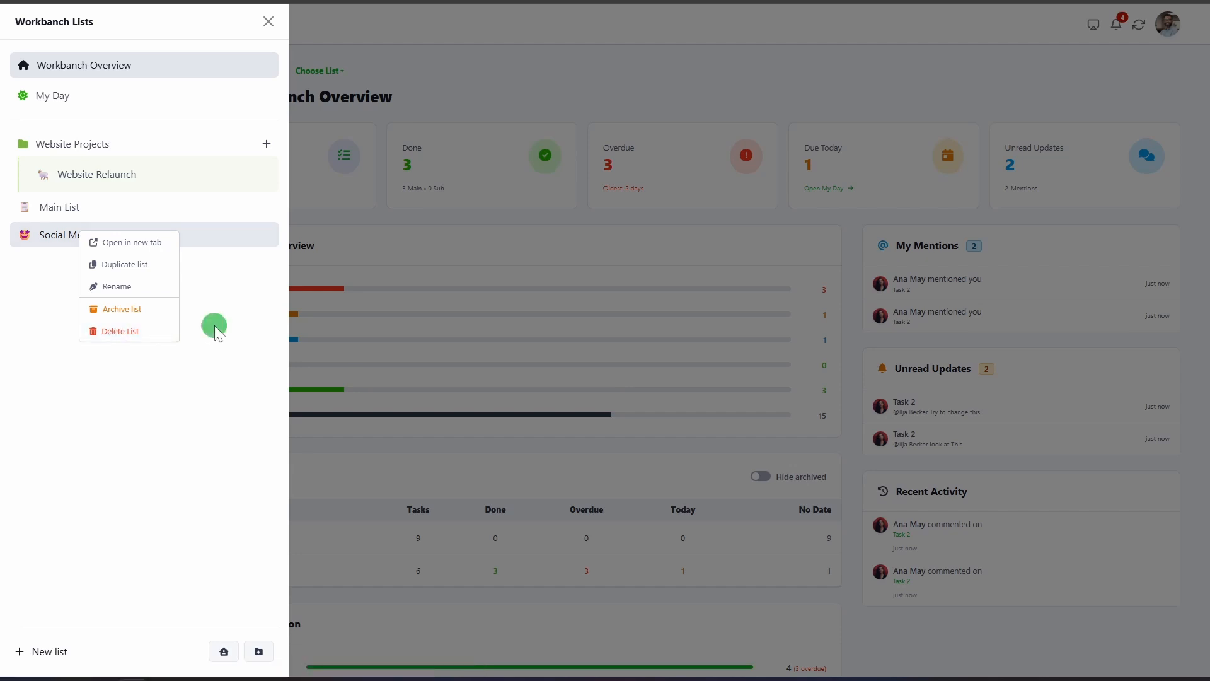
Check the options of the Website Projects folder, dismiss them, and open the Website Relaunch list.
right_click(122, 152)
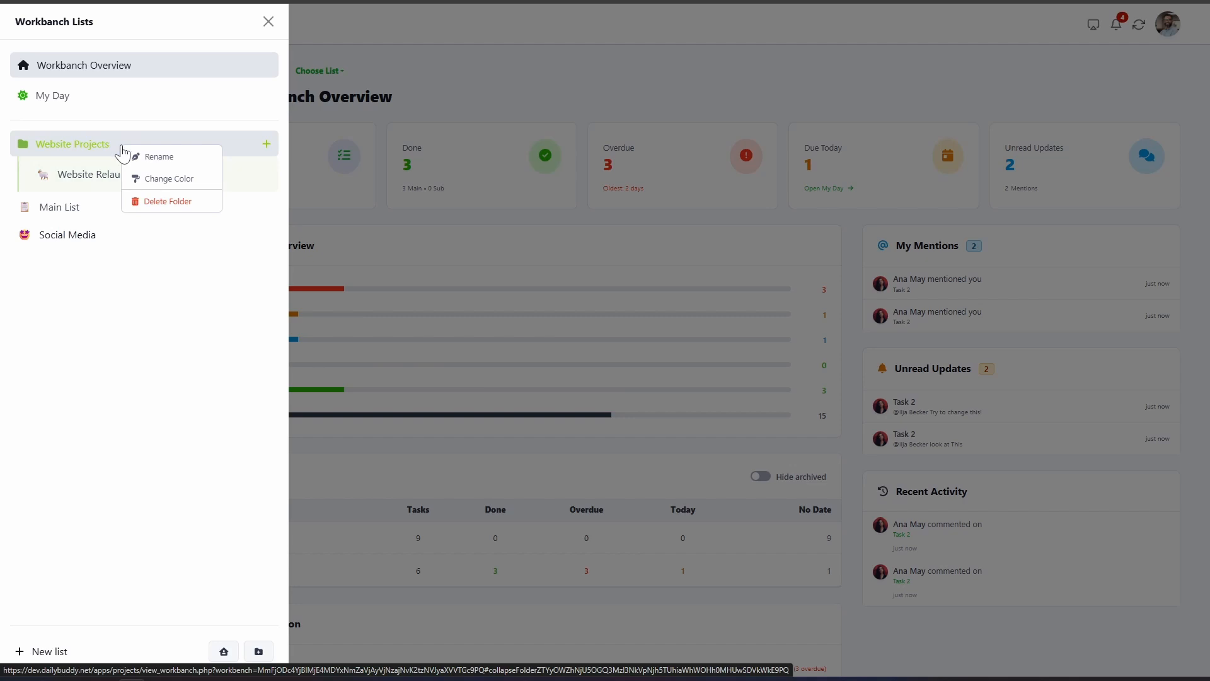
left_click(153, 336)
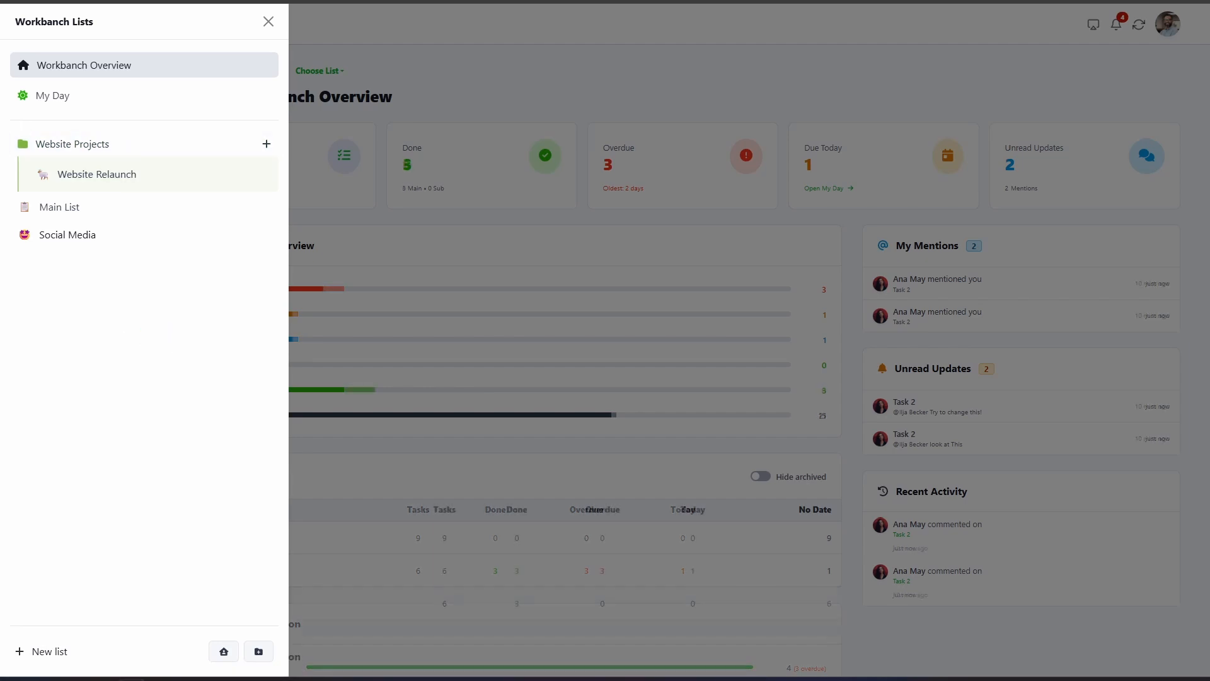
left_click(90, 179)
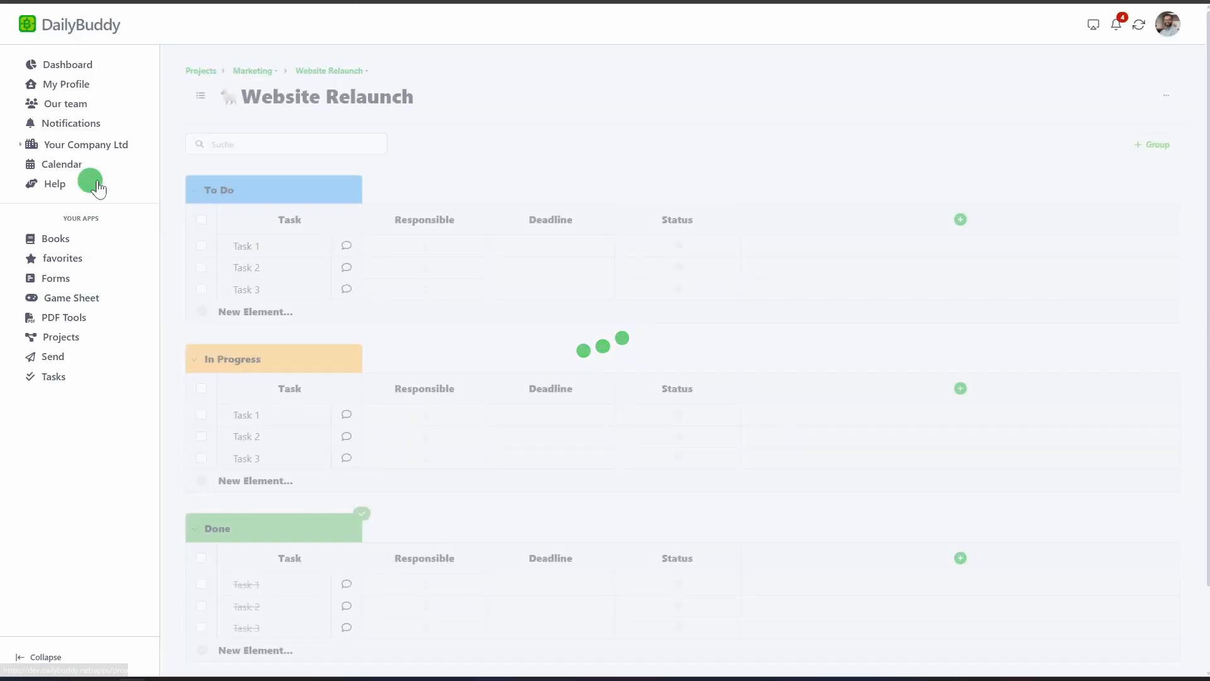
Rename the To Do group of the Website Relaunch list as Concept.
left_click(230, 188)
triple_click(217, 193)
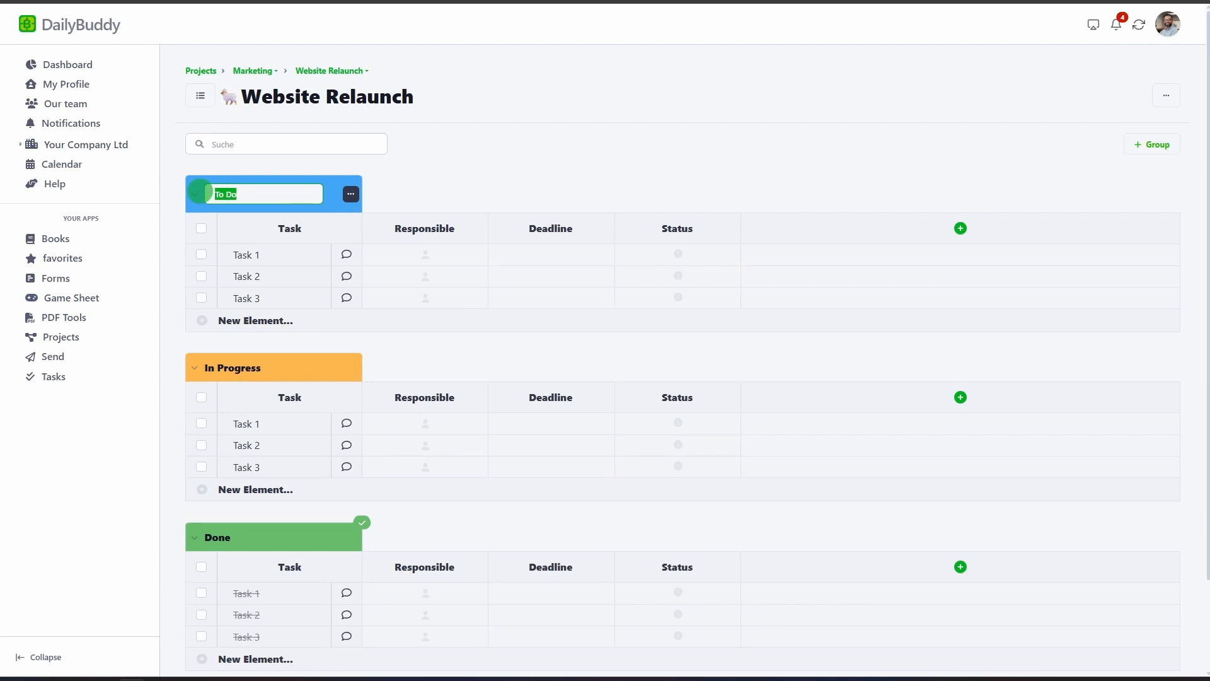
type("concep")
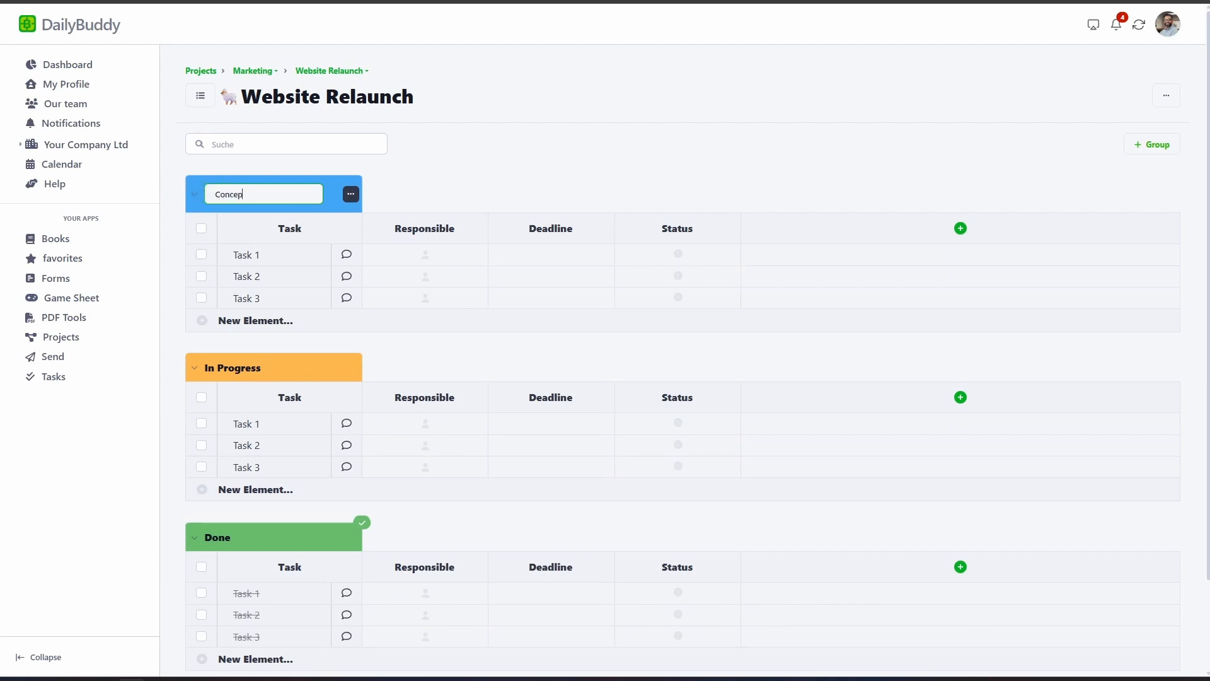
type("t")
key("Return")
Rename the In Progress group as Design.
left_click(243, 358)
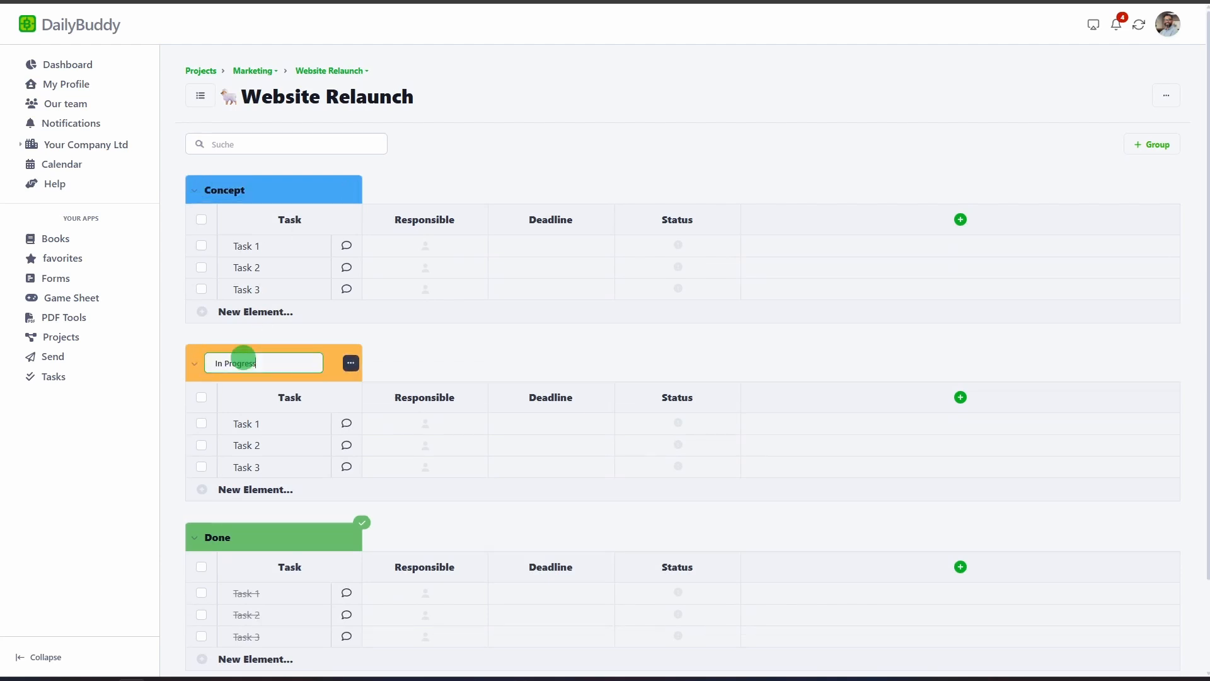
left_click_drag(247, 363, 130, 359)
type("Des")
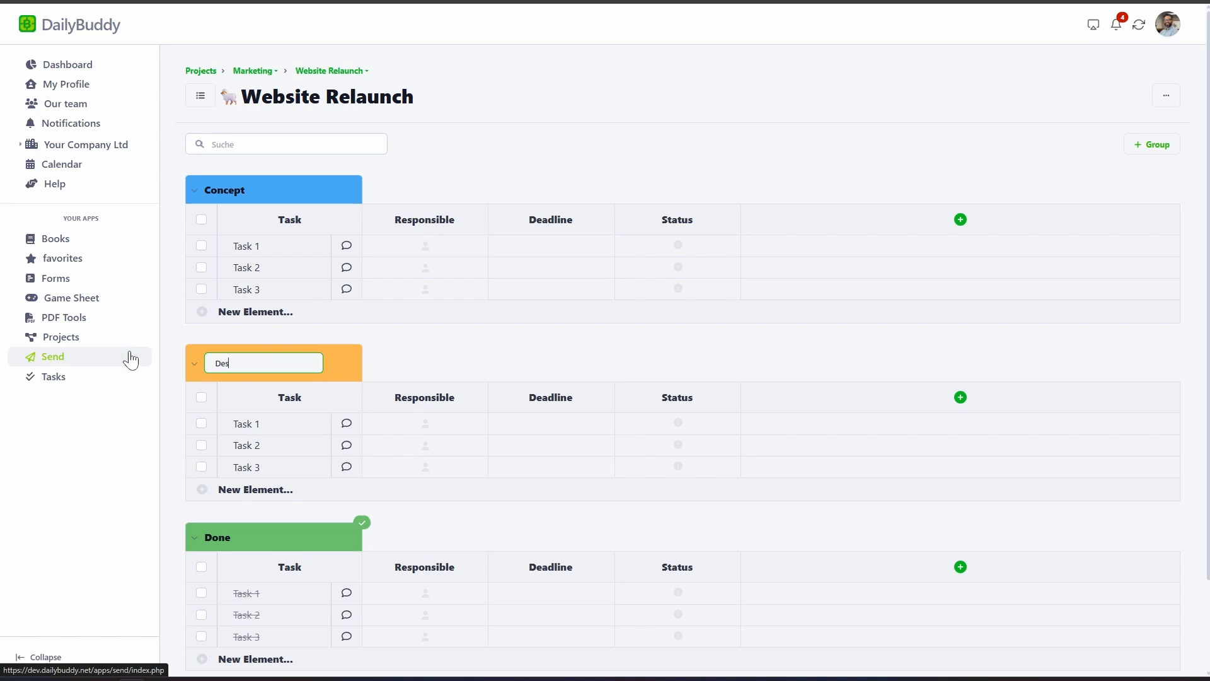
type("ign")
key("Return")
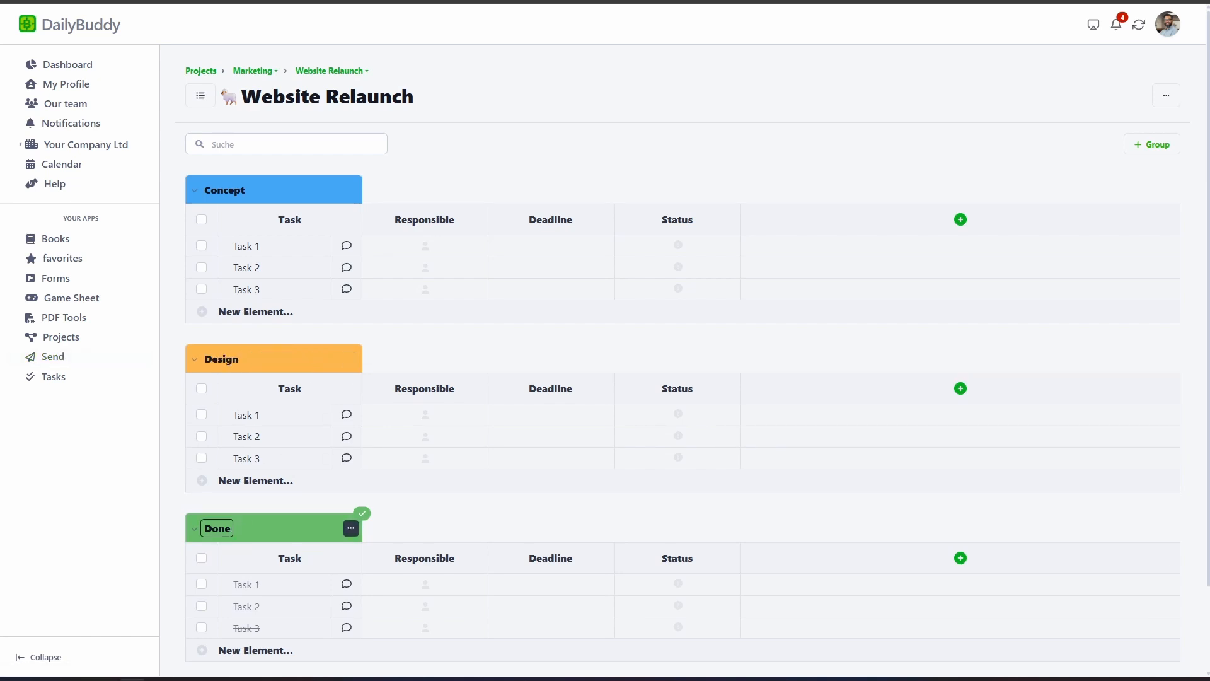
Rename the Done group as Development and unmark it as a done group.
left_click(206, 533)
left_click_drag(206, 533, 278, 530)
type("Development")
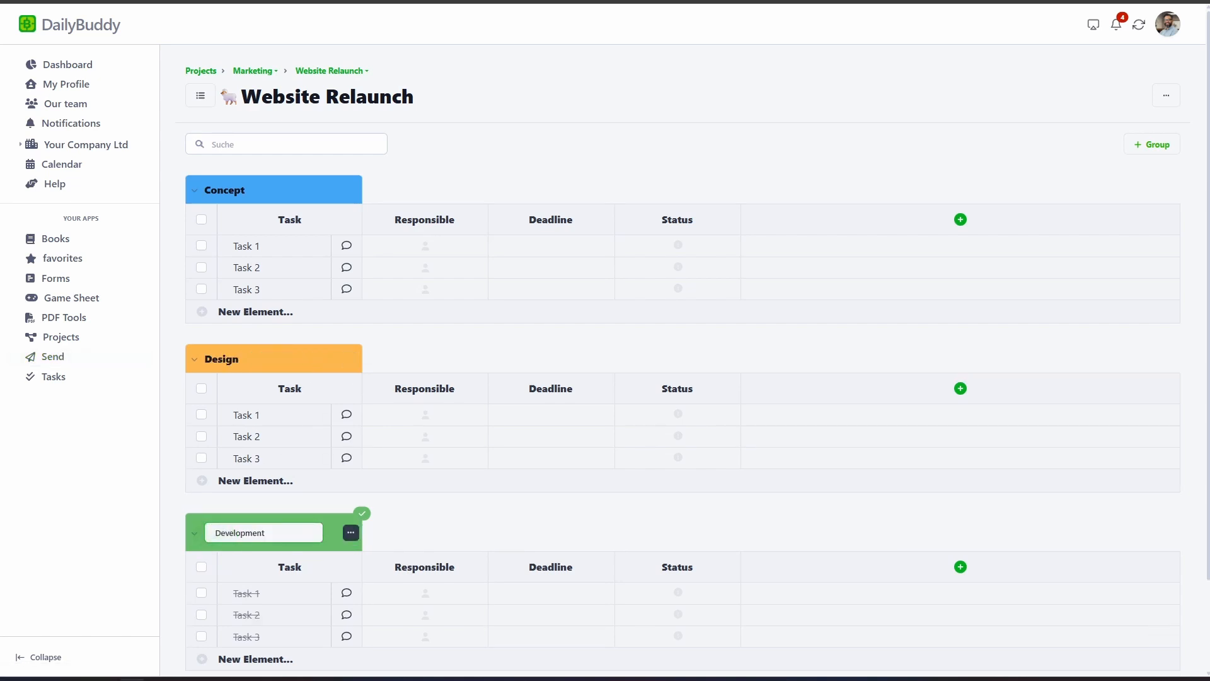
left_click(406, 523)
left_click(351, 528)
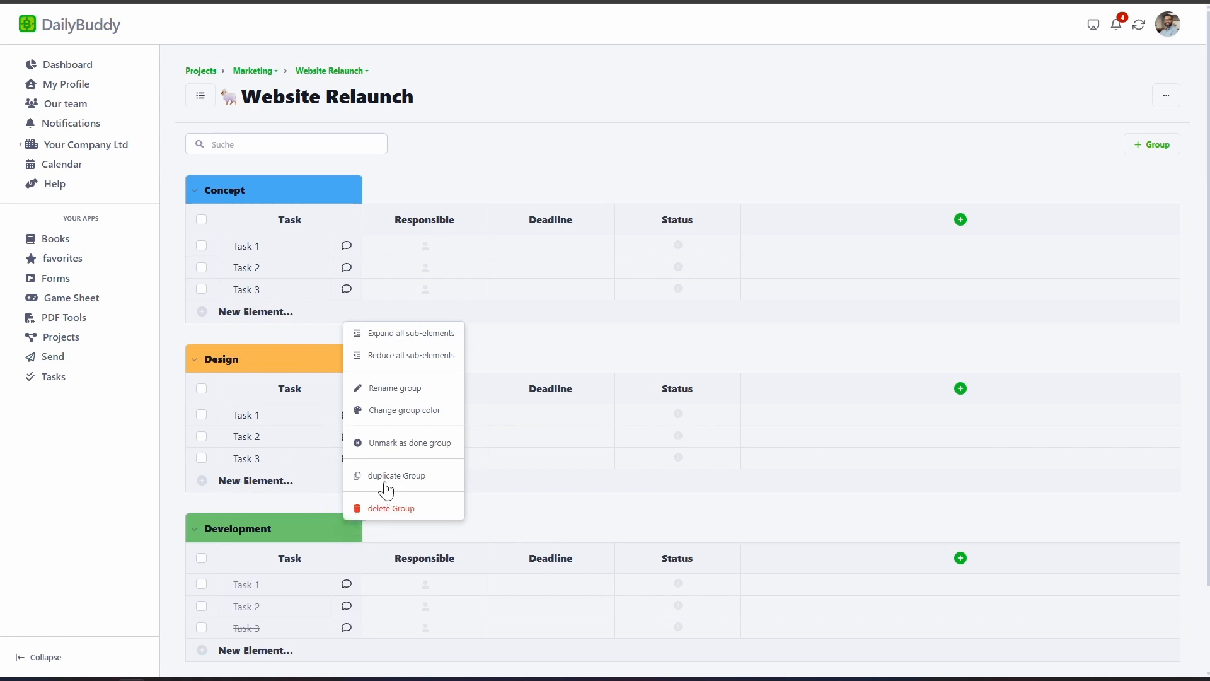
left_click(389, 444)
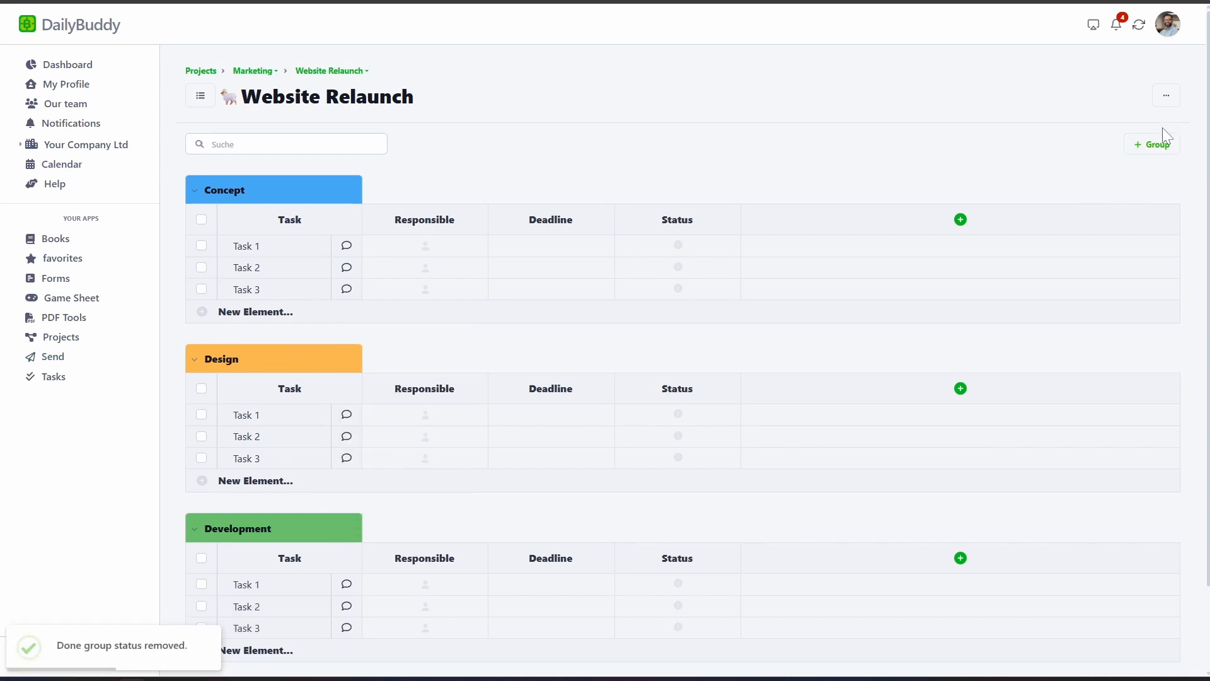
Add a new group to the Website Relaunch list and name it Go Live.
left_click(1159, 154)
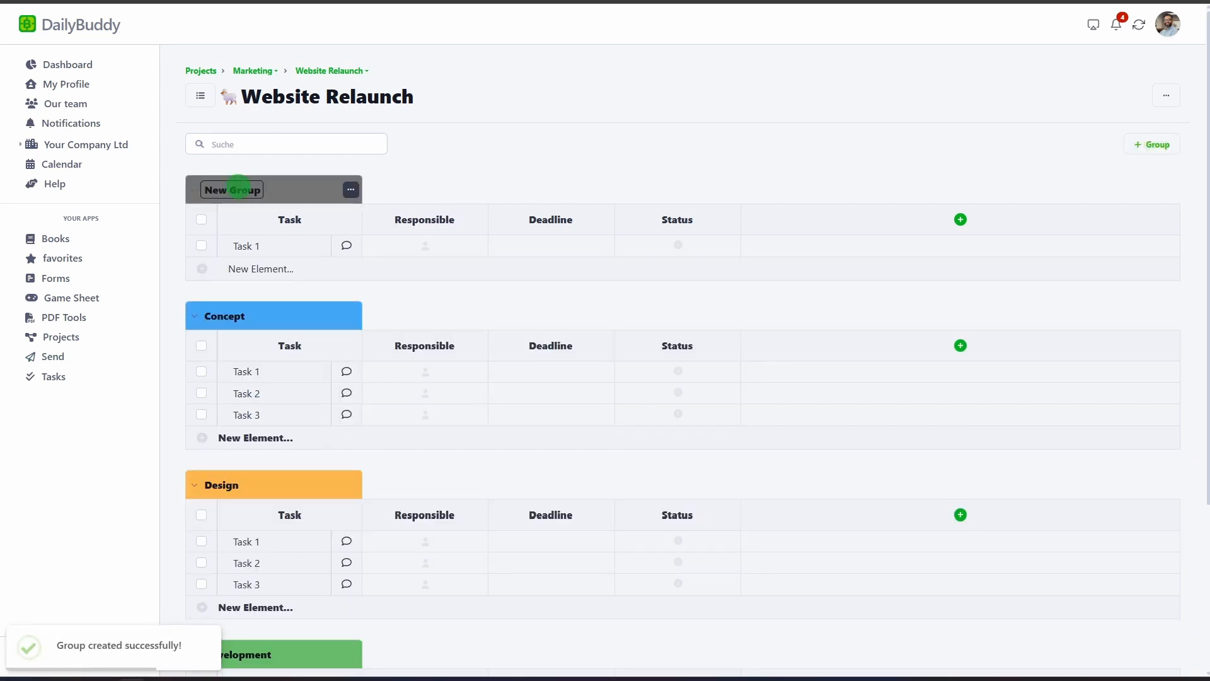
left_click(238, 188)
key("ctrl+a")
type("Go ")
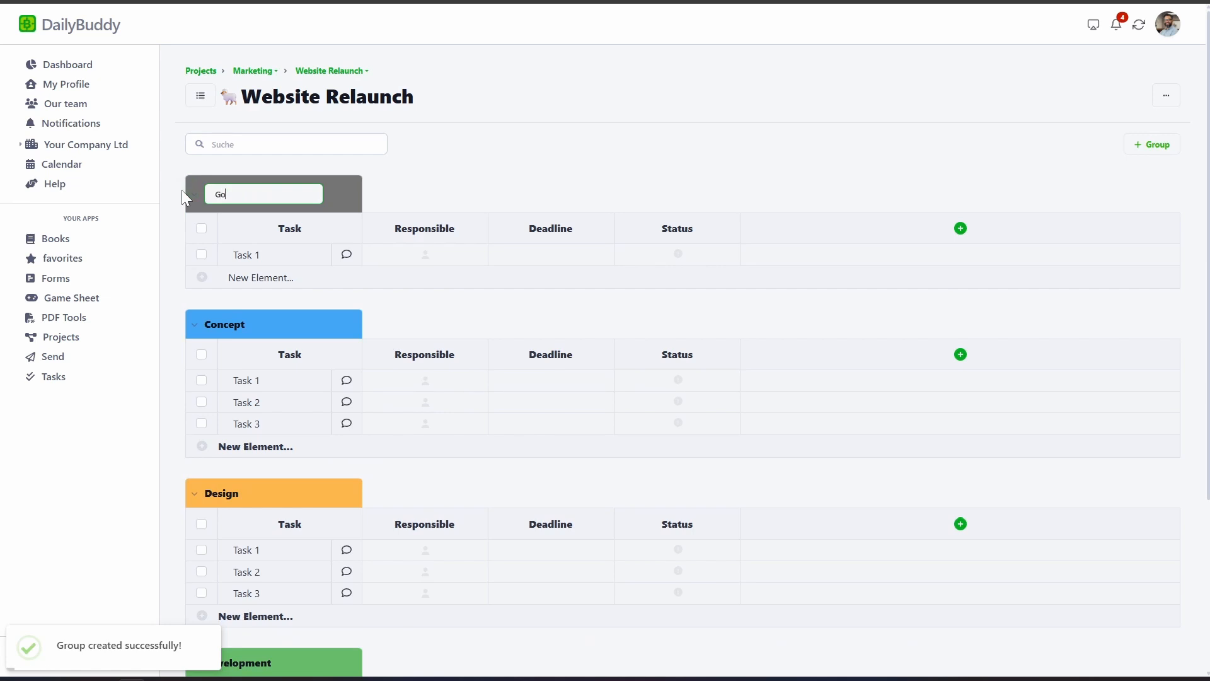
type("Live")
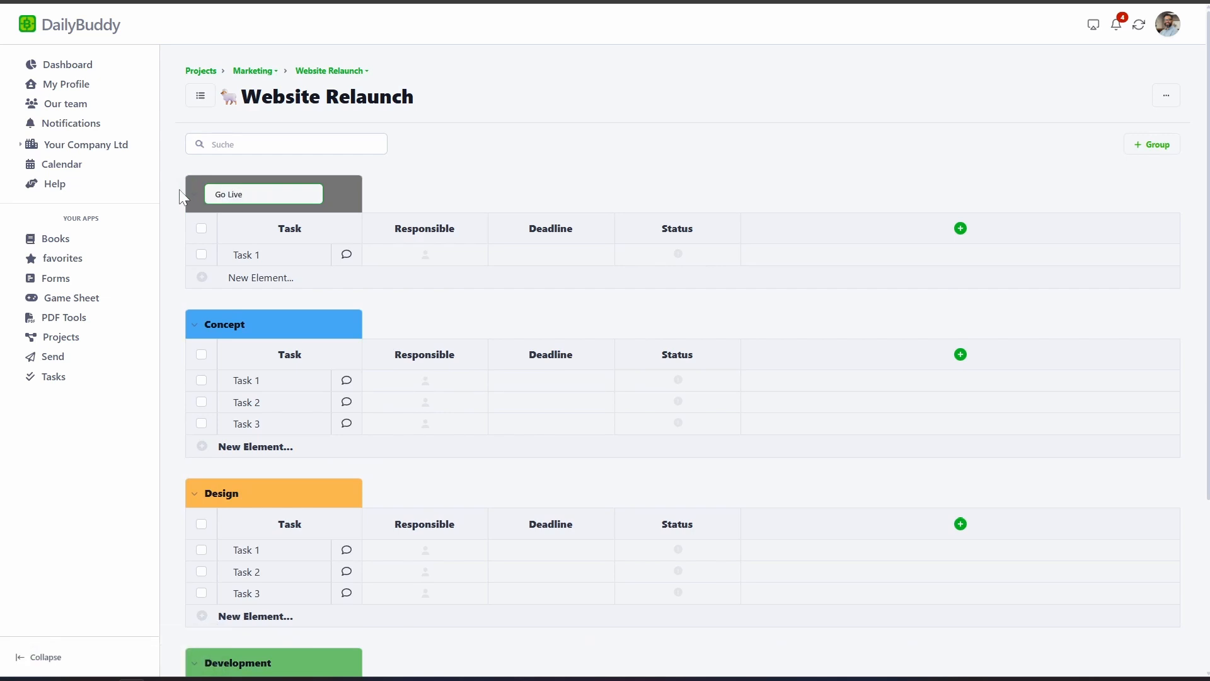
key("Return")
Add another group to the list and name it Review.
left_click(1141, 153)
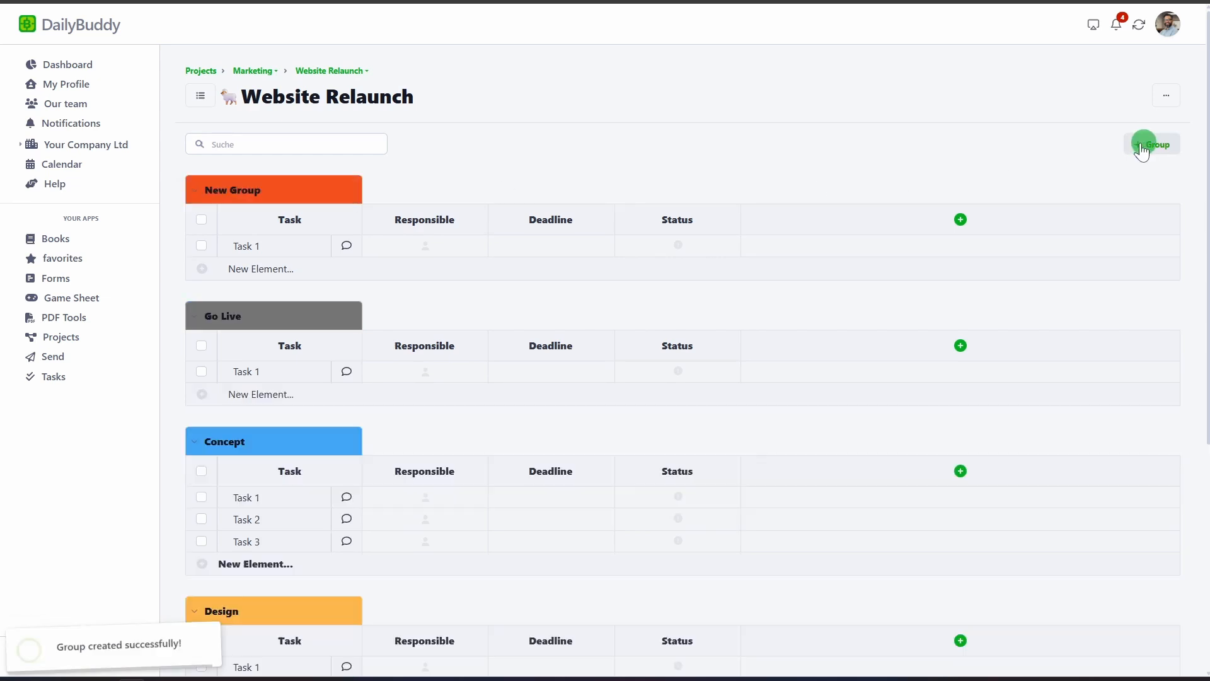
left_click(281, 192)
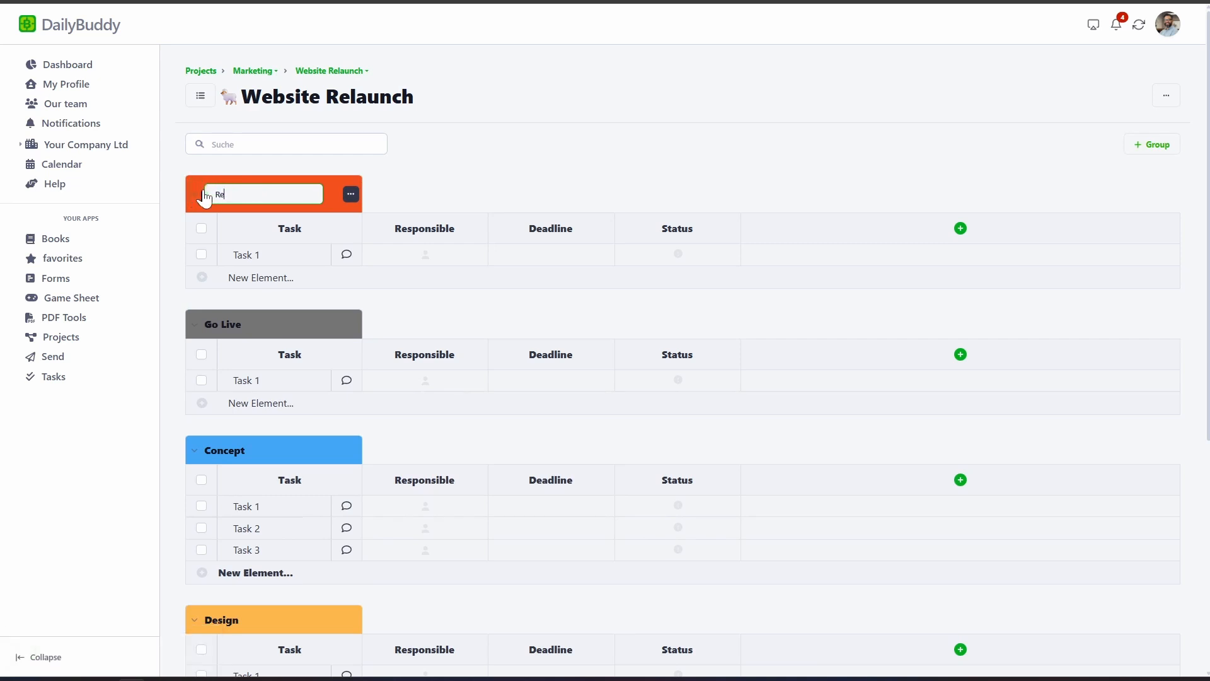
key("Return")
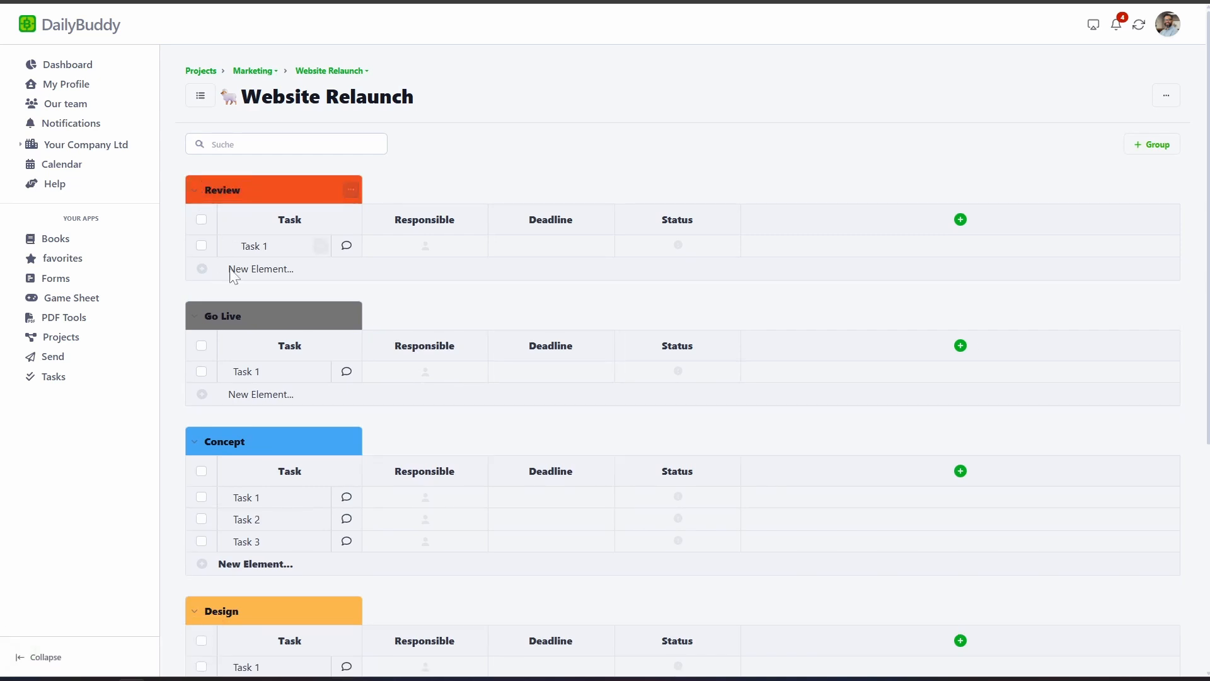
Change the Review group's colour to green and the Go Live group's colour to dark blue.
mouse_move(336, 323)
left_click(351, 190)
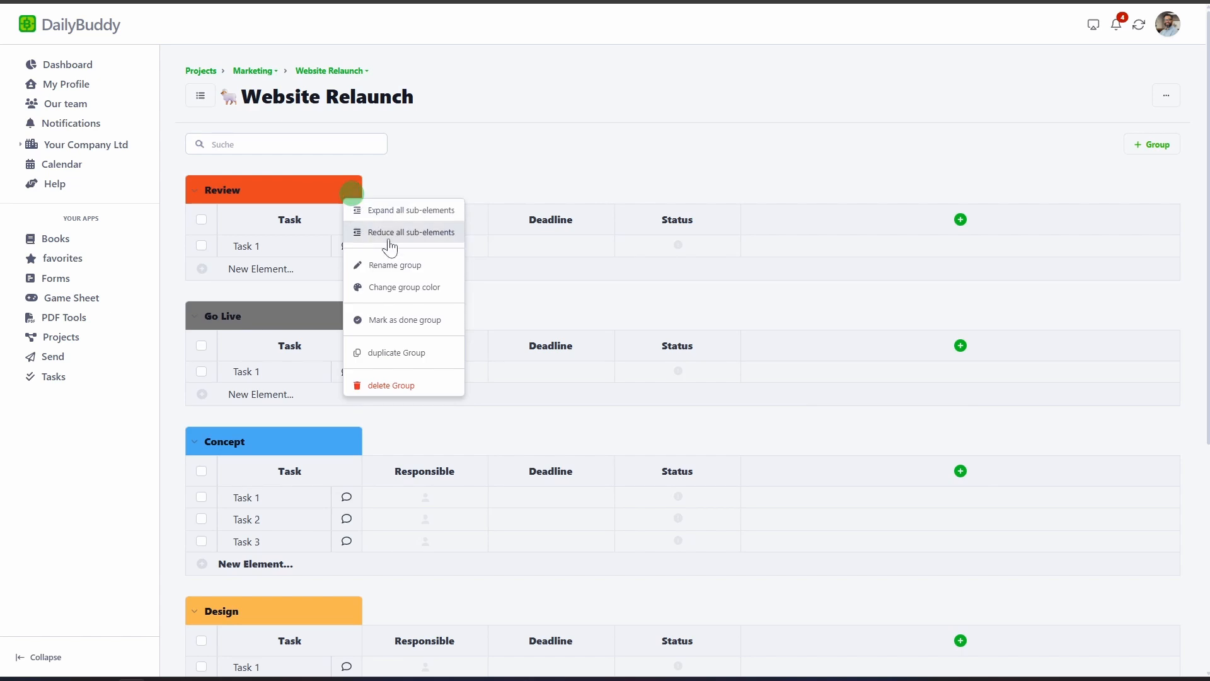
left_click(396, 290)
left_click(423, 317)
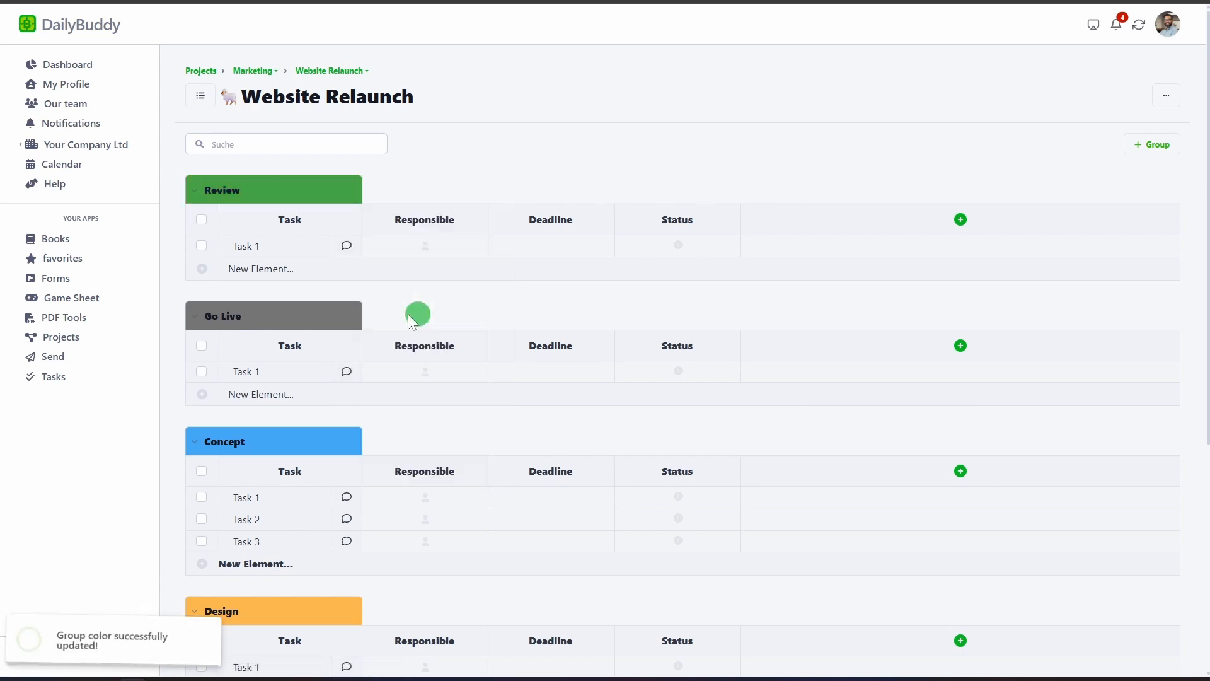
left_click(351, 315)
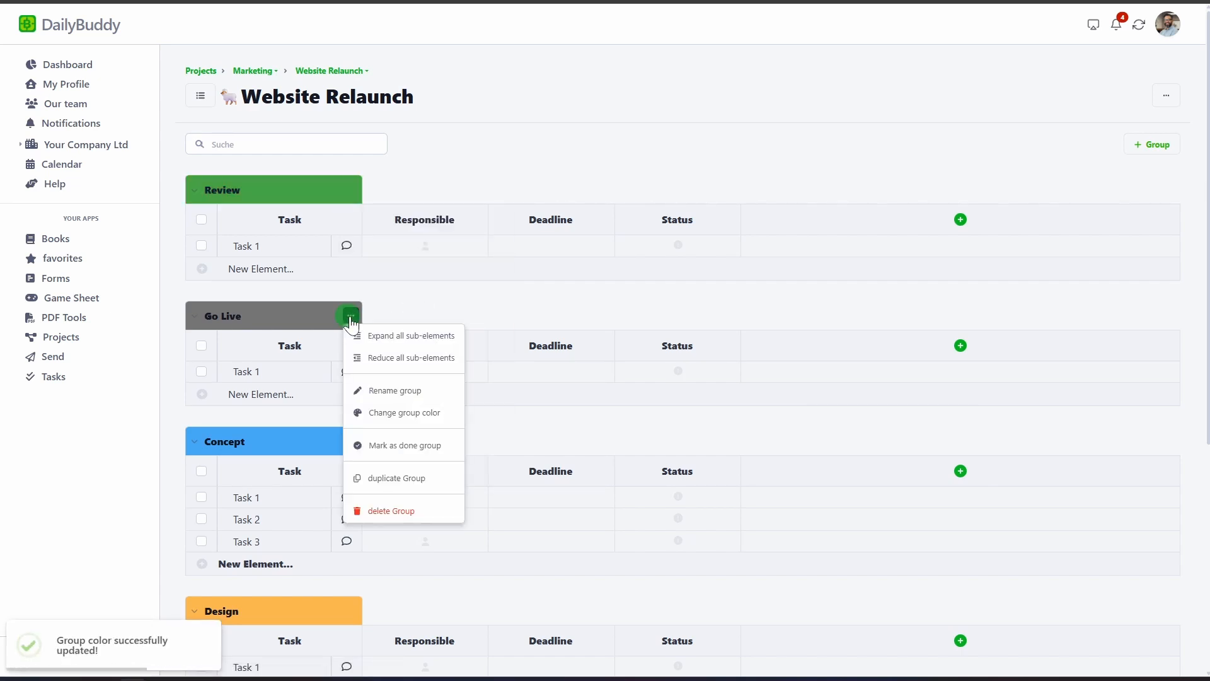
left_click(402, 412)
left_click(491, 464)
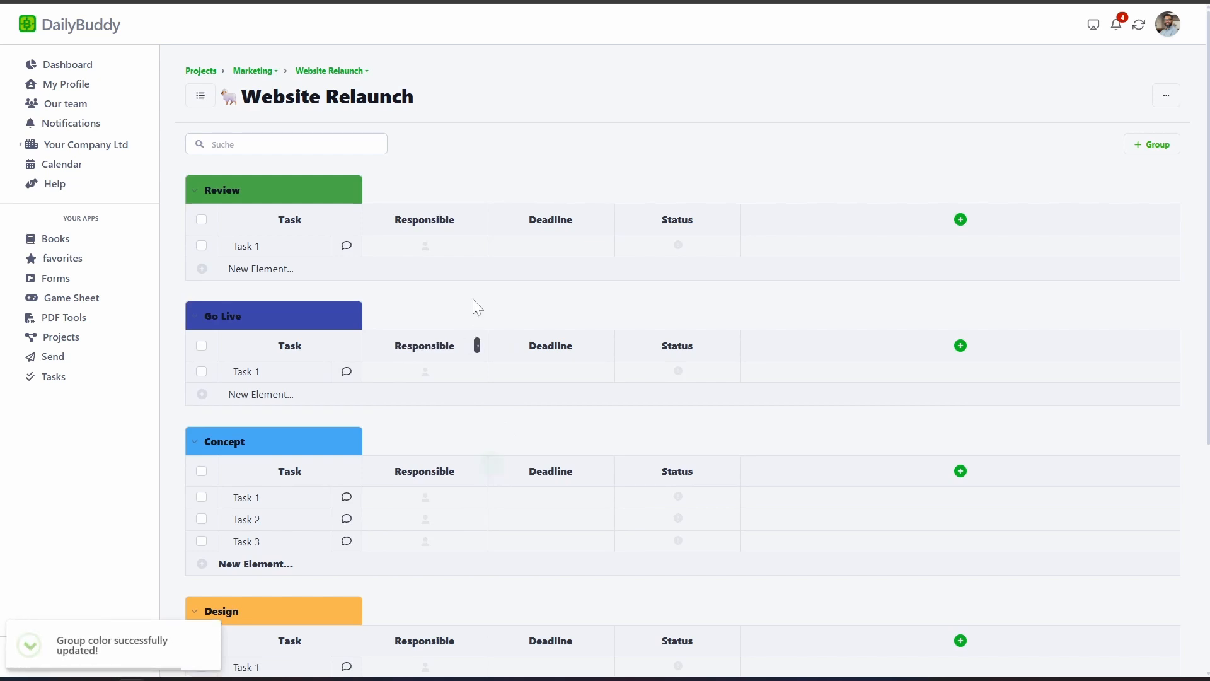
Reorder the groups by moving Review and then Go Live below the Concept, Design and Development groups.
scroll(471, 299, "down", 3)
scroll(467, 299, "up", 2)
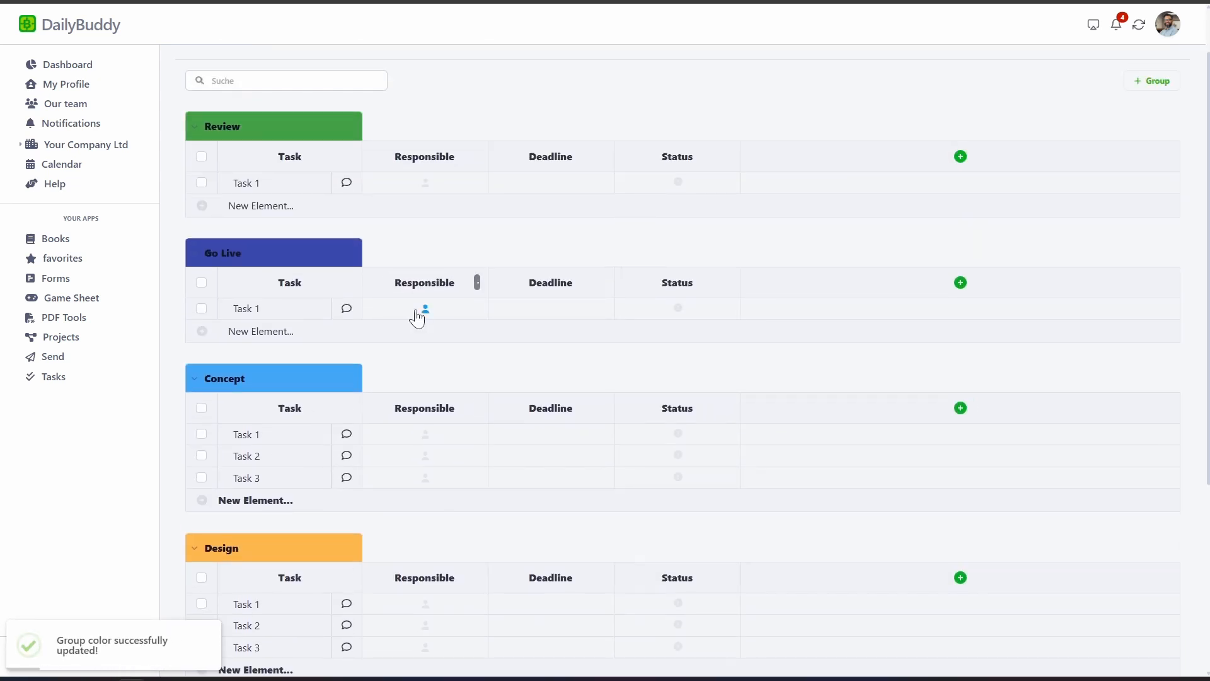
left_click_drag(284, 127, 322, 399)
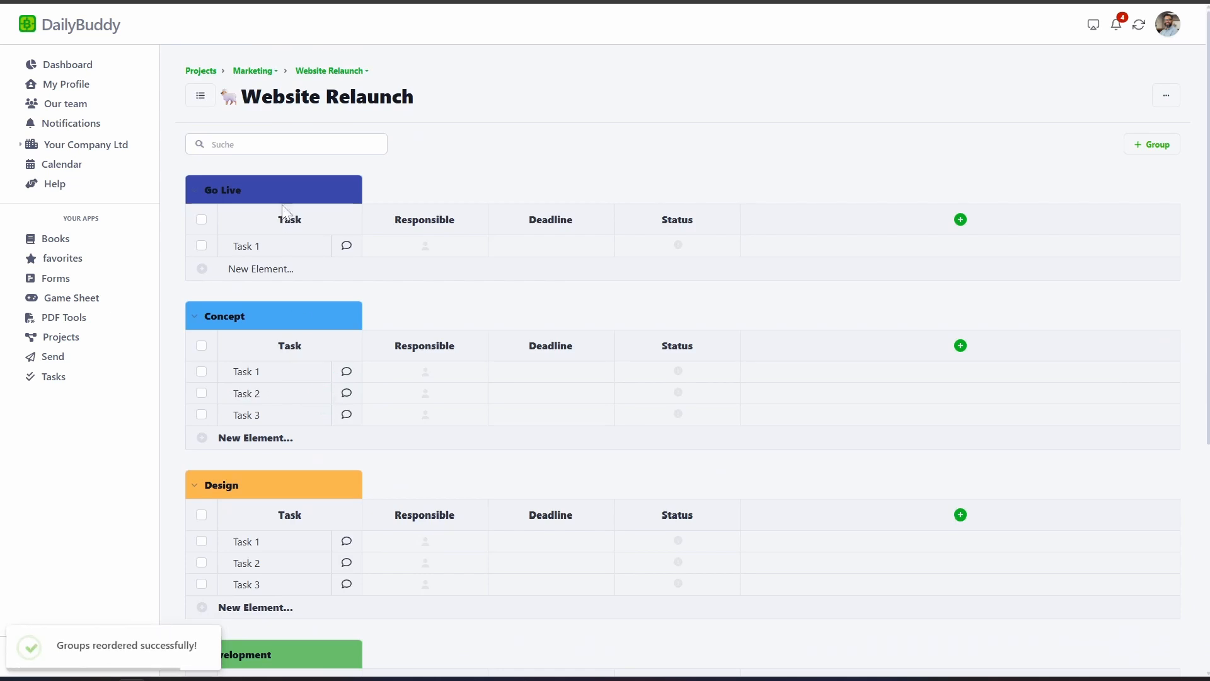
left_click_drag(270, 194, 287, 338)
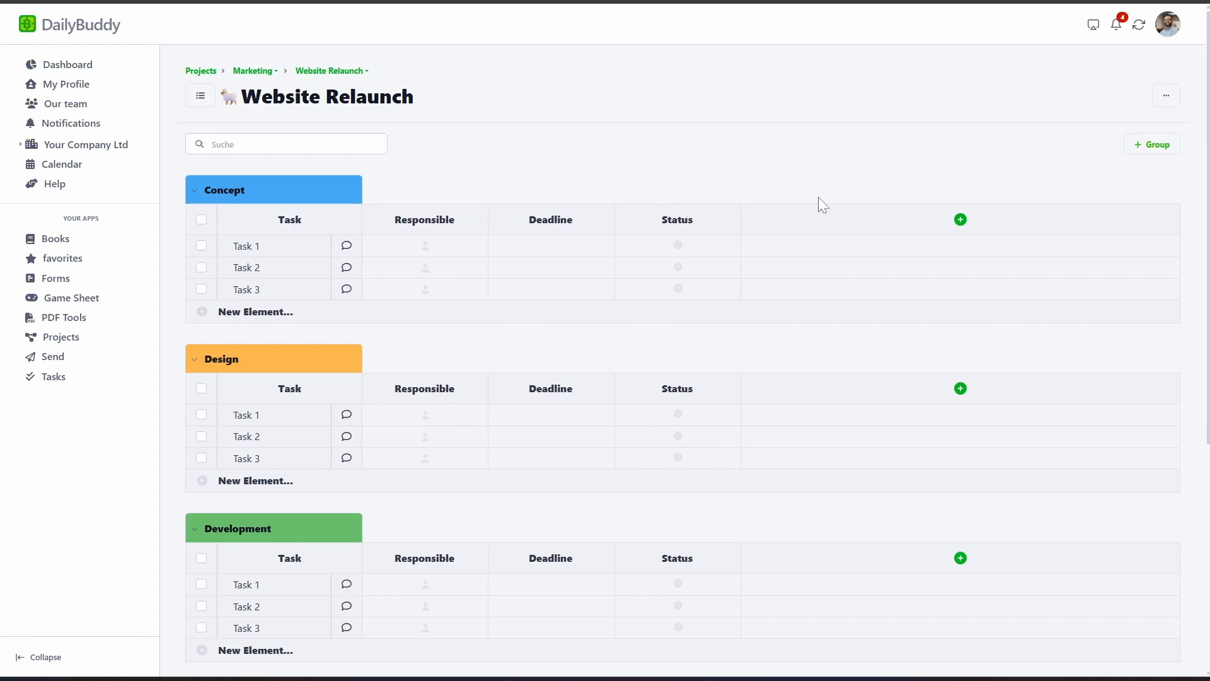
Add a link field column to the task tables and name it Figma.
left_click(958, 222)
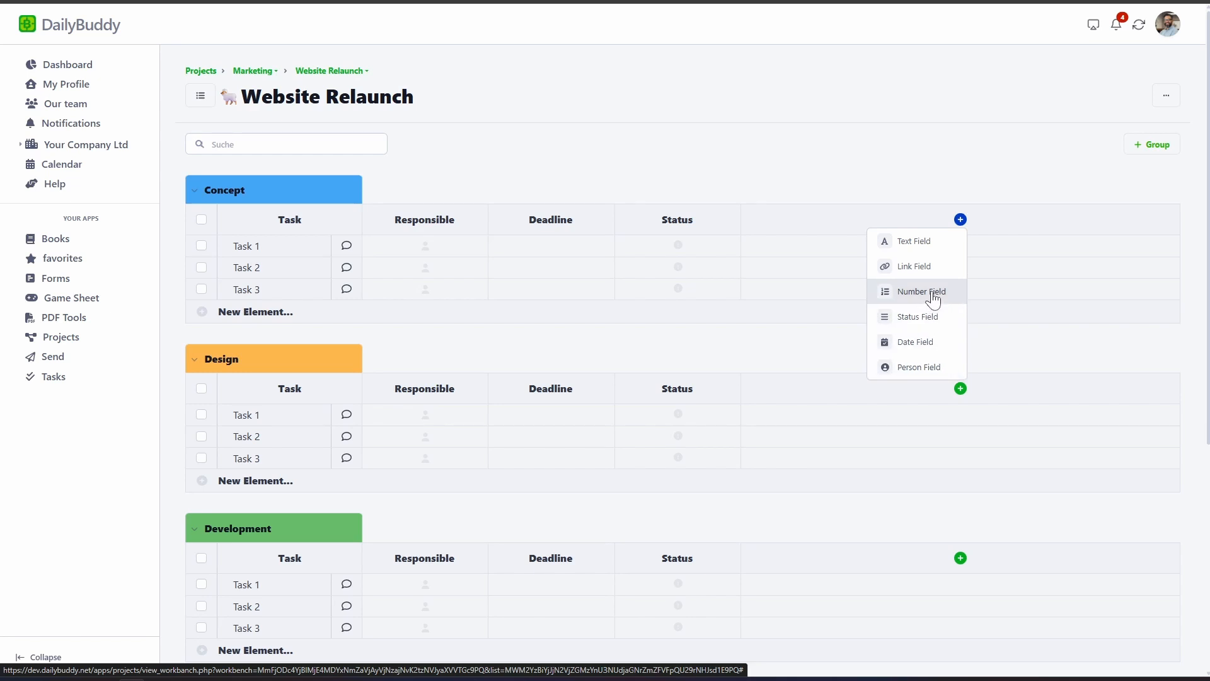
left_click(924, 266)
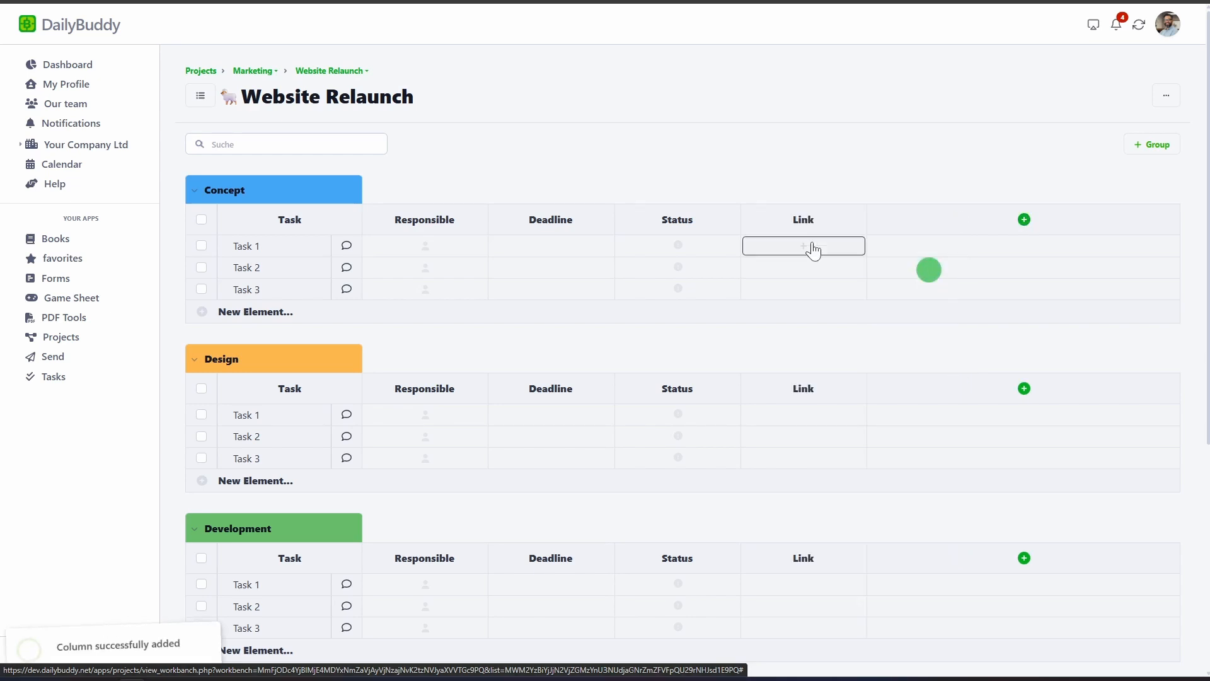
left_click(799, 220)
double_click(773, 220)
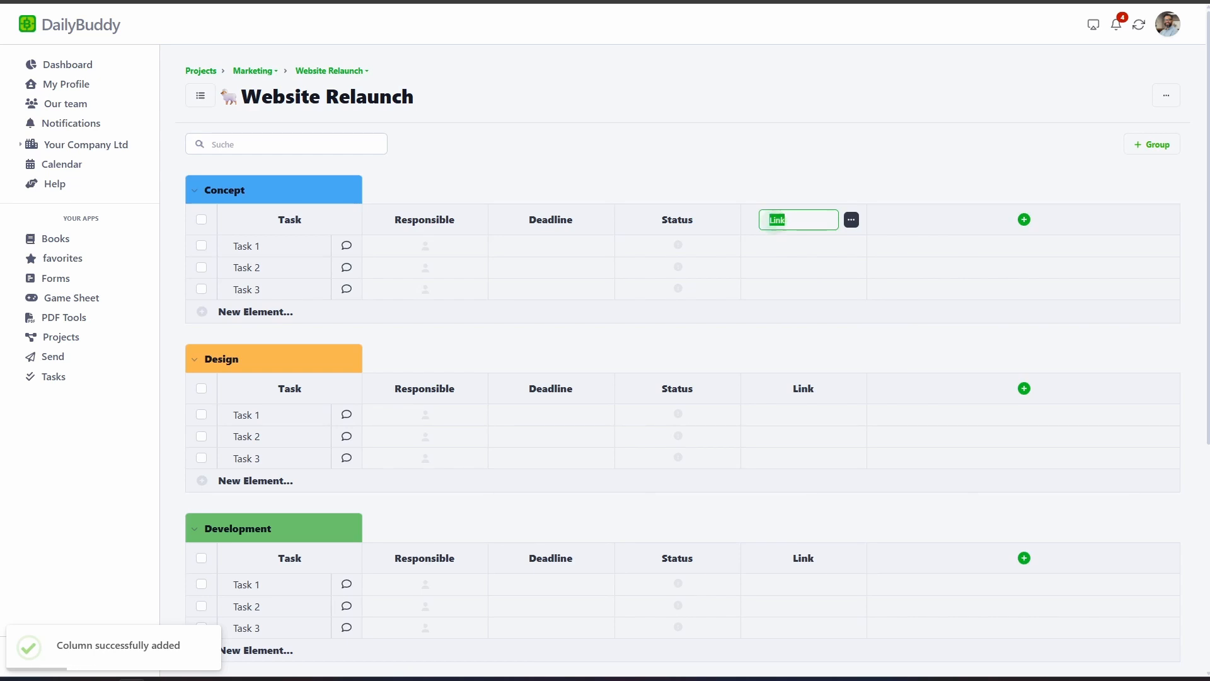
type("Figma")
key("Return")
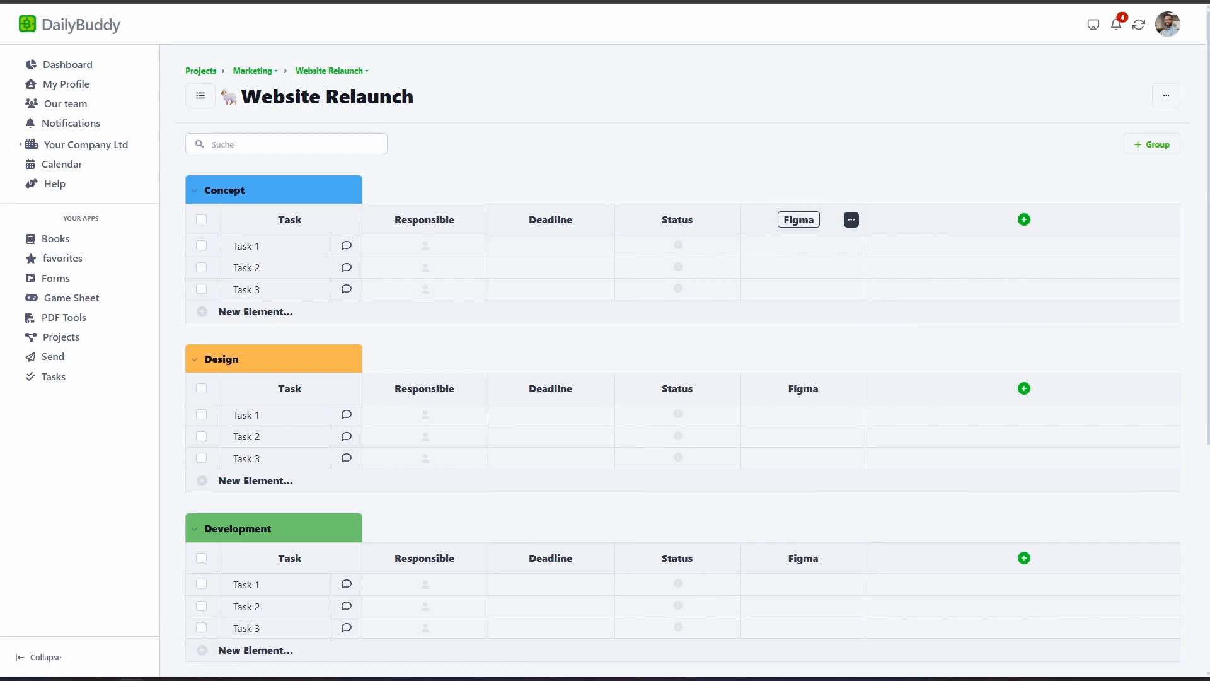
Add a number field column after Figma and name it Time.
left_click(1025, 220)
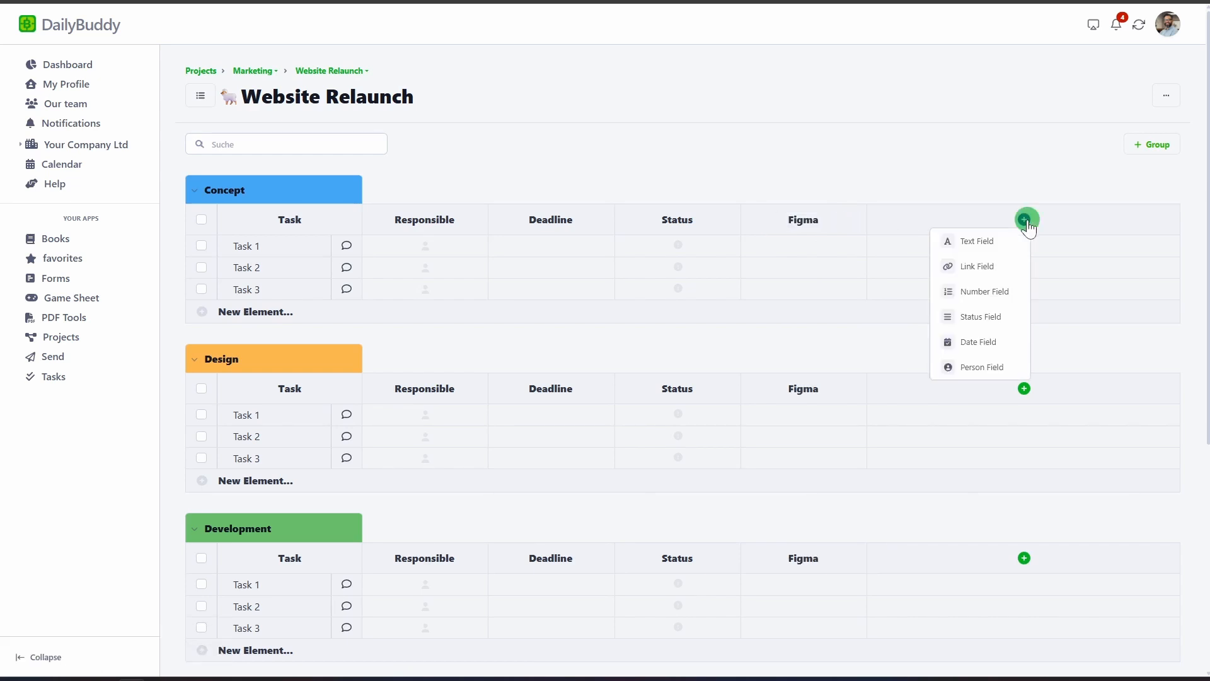
left_click(997, 288)
left_click(922, 214)
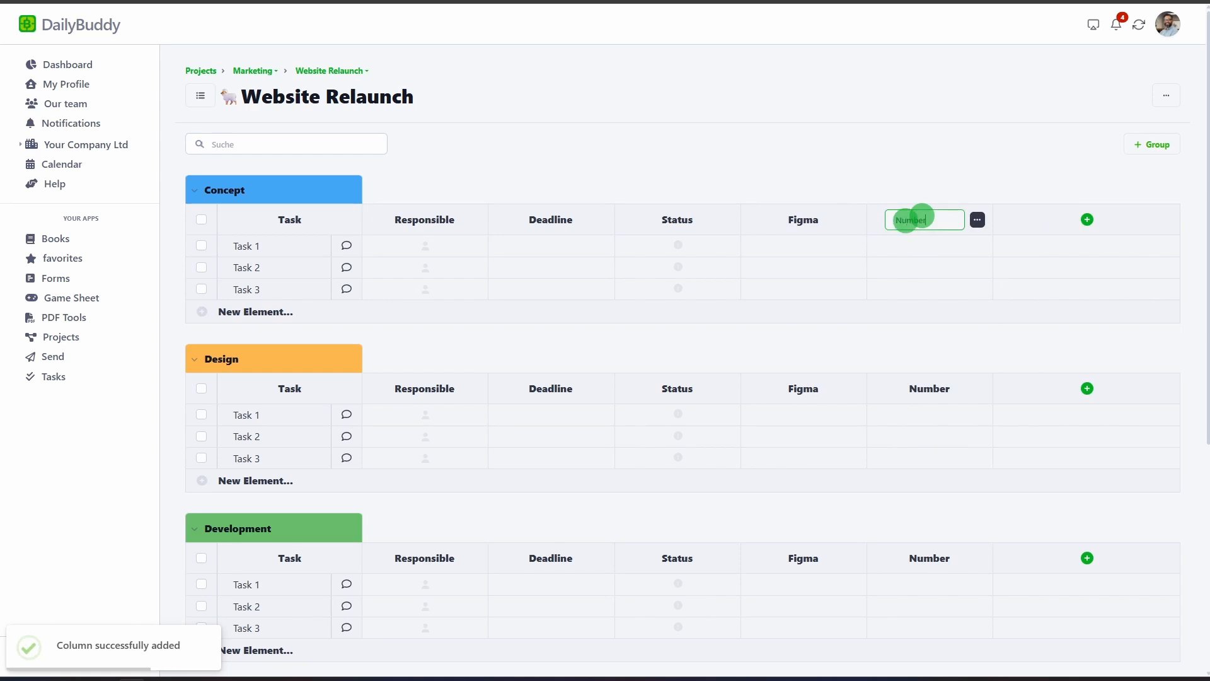
type("Time")
key("Return")
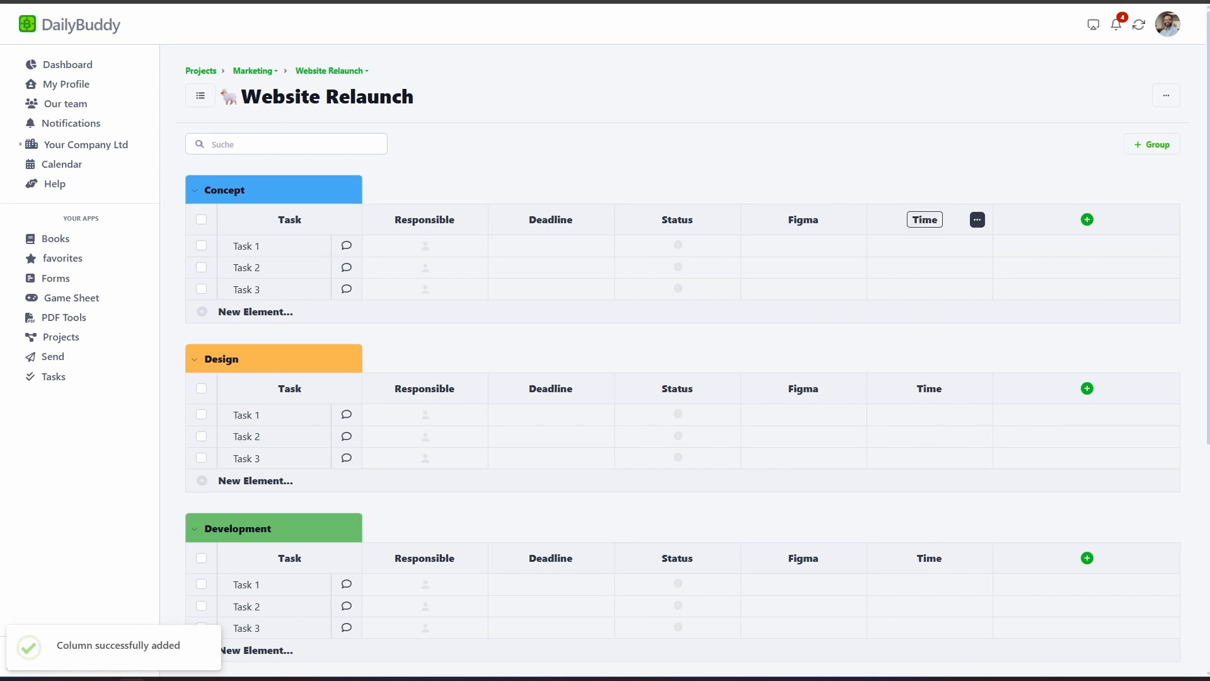
Add a date field column after Time and name it Review.
left_click(1089, 222)
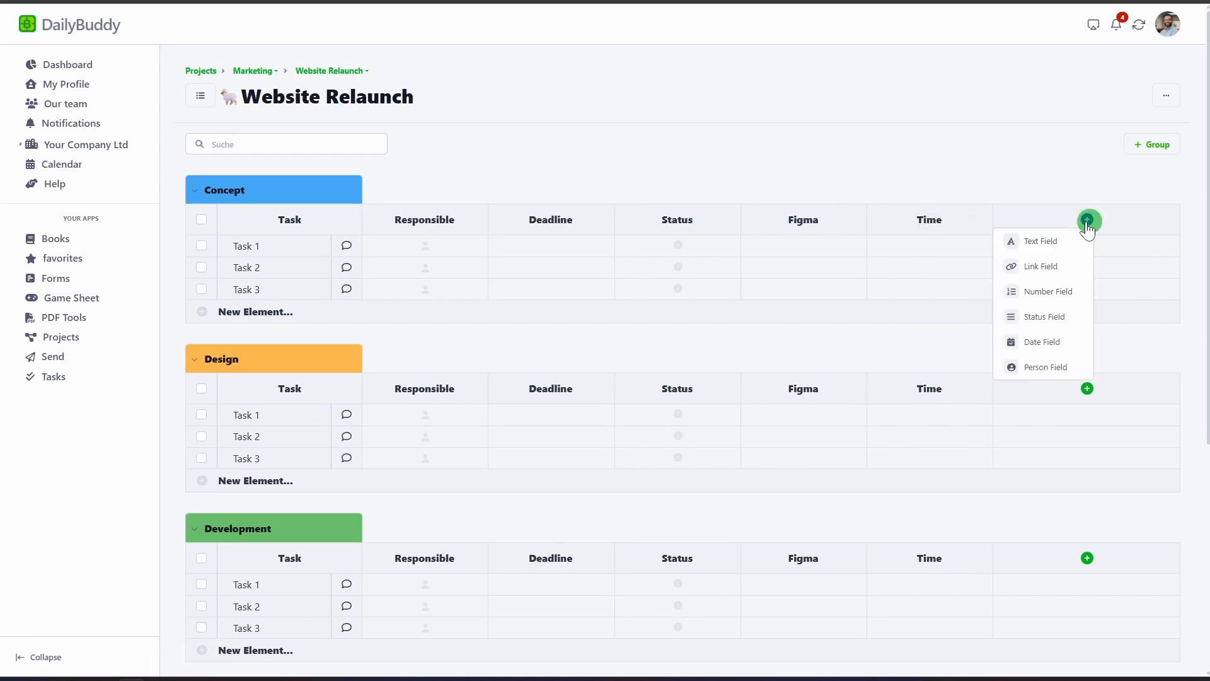
left_click(1043, 342)
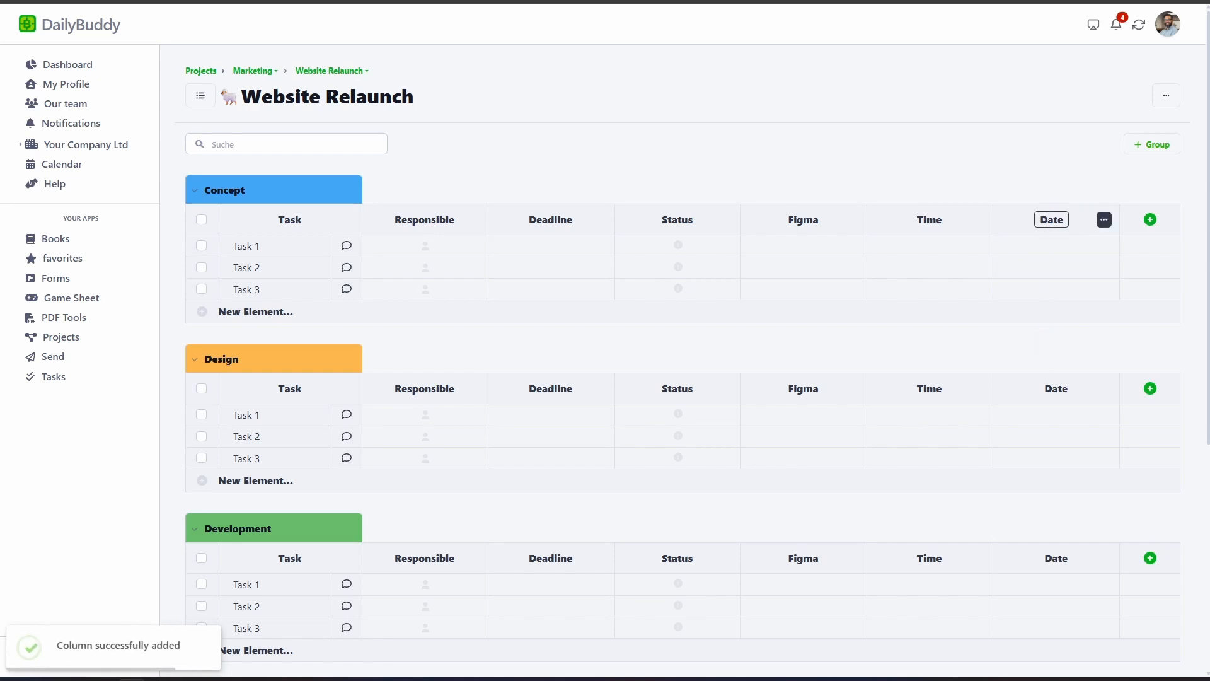
double_click(1050, 223)
type("Rev")
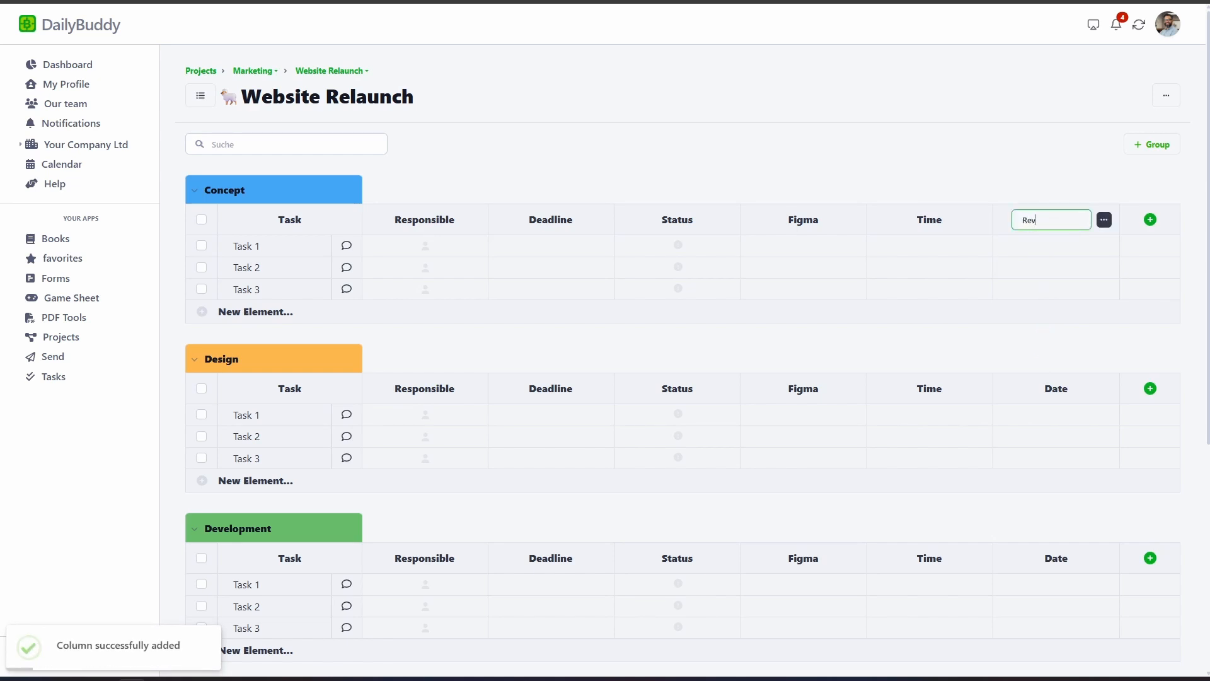
type("iew")
key("Return")
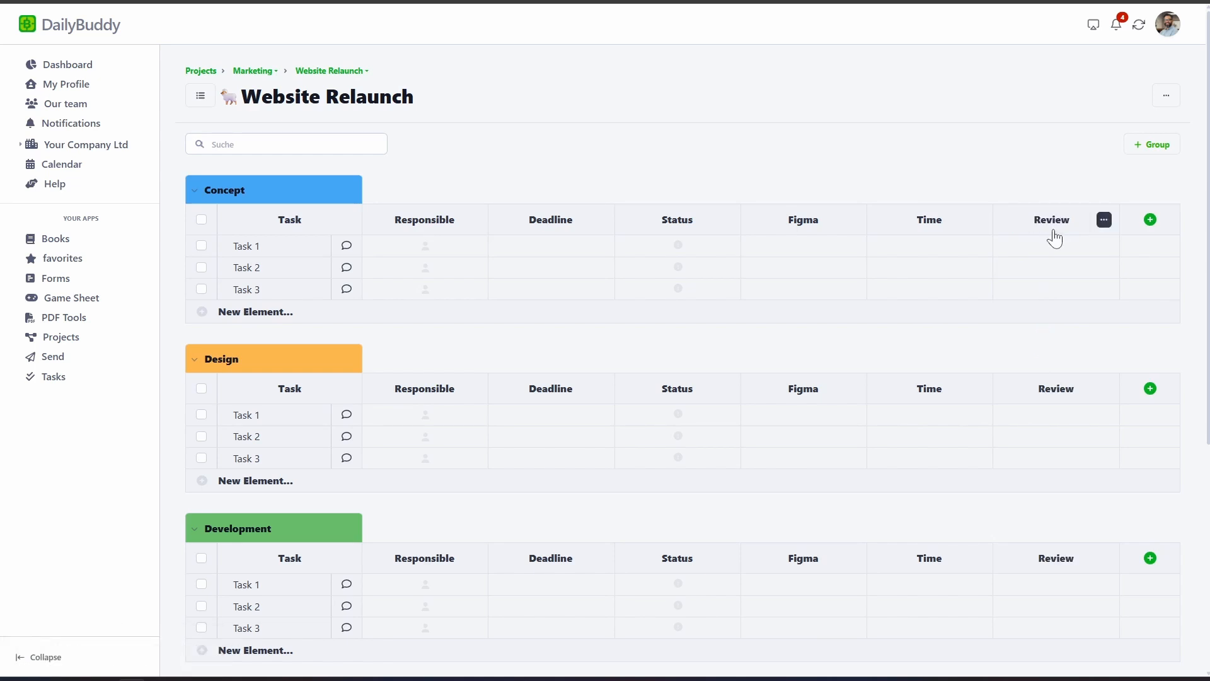
Move the Time column in front of the Figma column in the Website Relaunch task tables.
left_click_drag(978, 221, 822, 225)
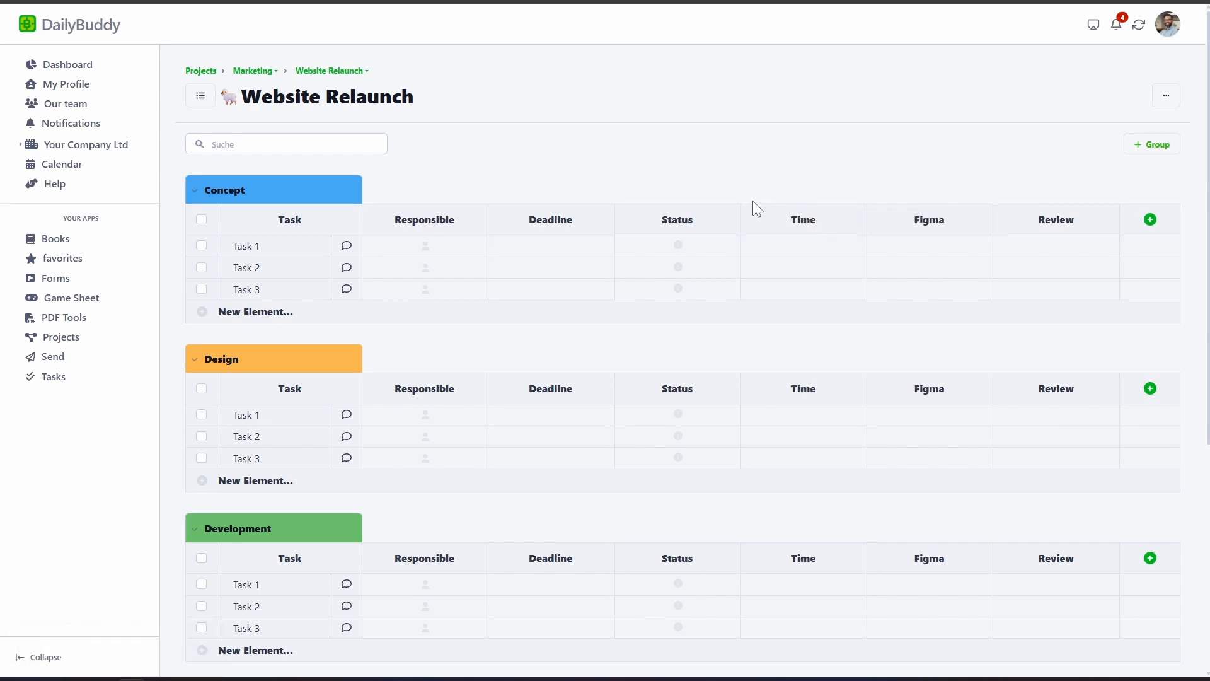
scroll(740, 199, "down", 3)
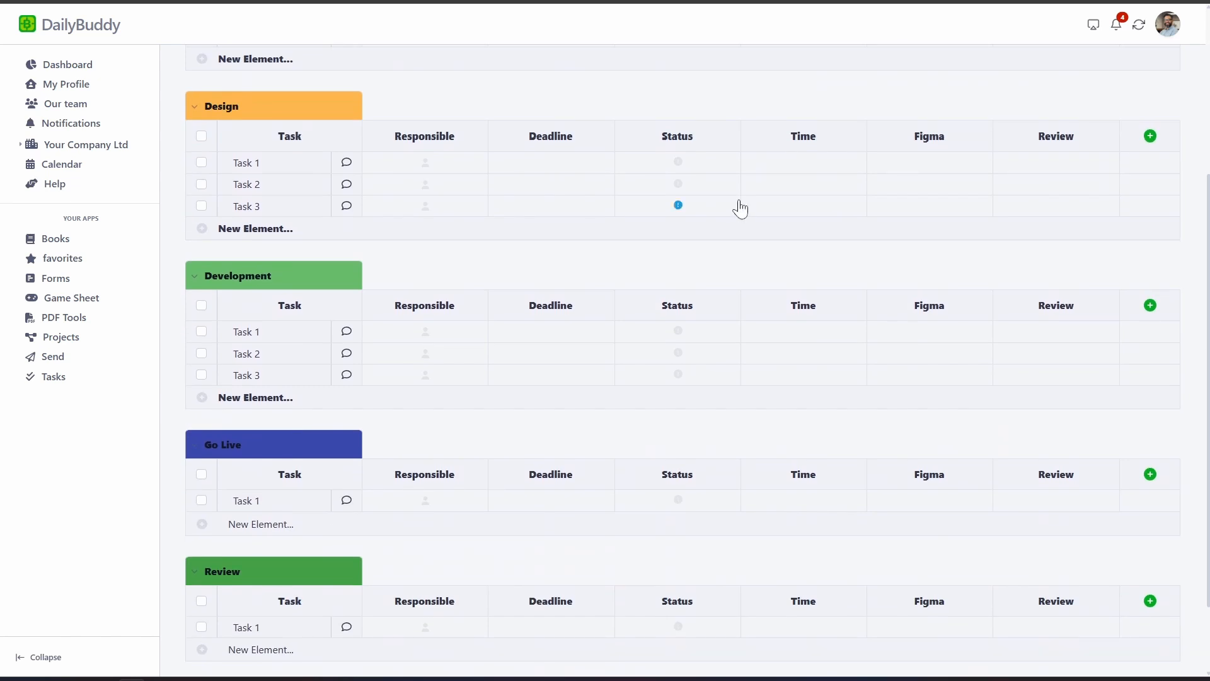
scroll(739, 199, "down", 2)
scroll(739, 199, "up", 3)
scroll(740, 202, "up", 3)
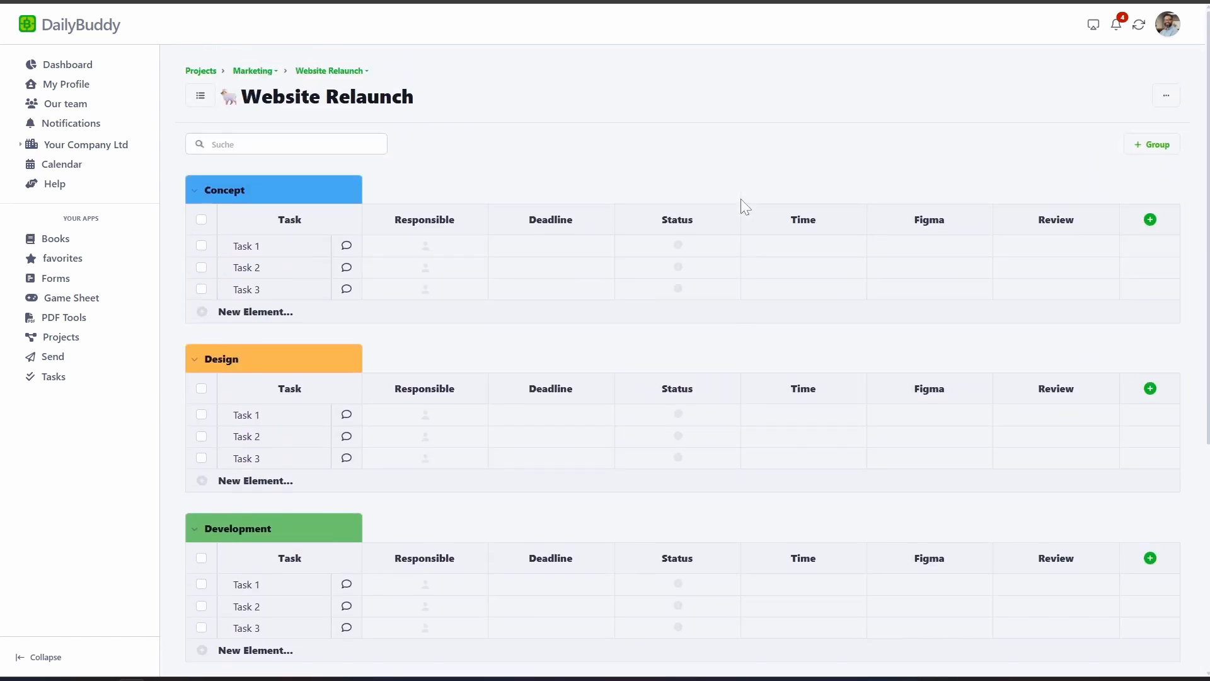
Move Task 2 from the Development group into the Go Live group, below its Task 1.
scroll(345, 421, "down", 3)
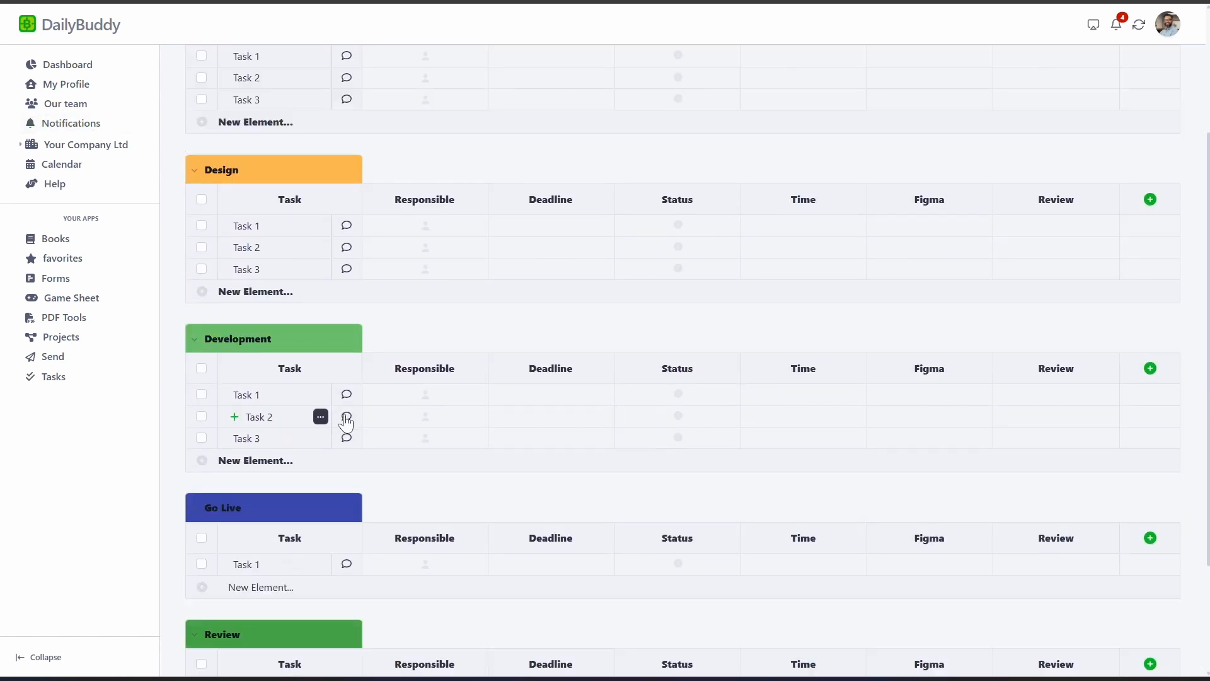
left_click_drag(346, 422, 343, 569)
scroll(319, 523, "down", 3)
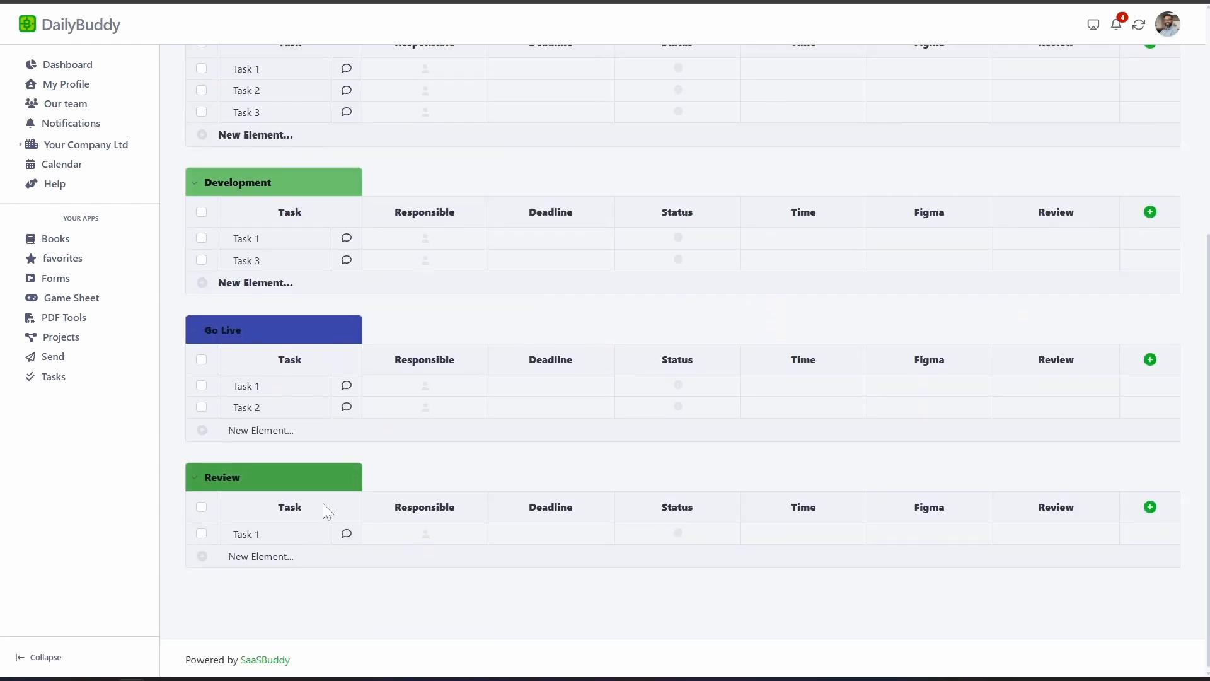
scroll(326, 498, "up", 6)
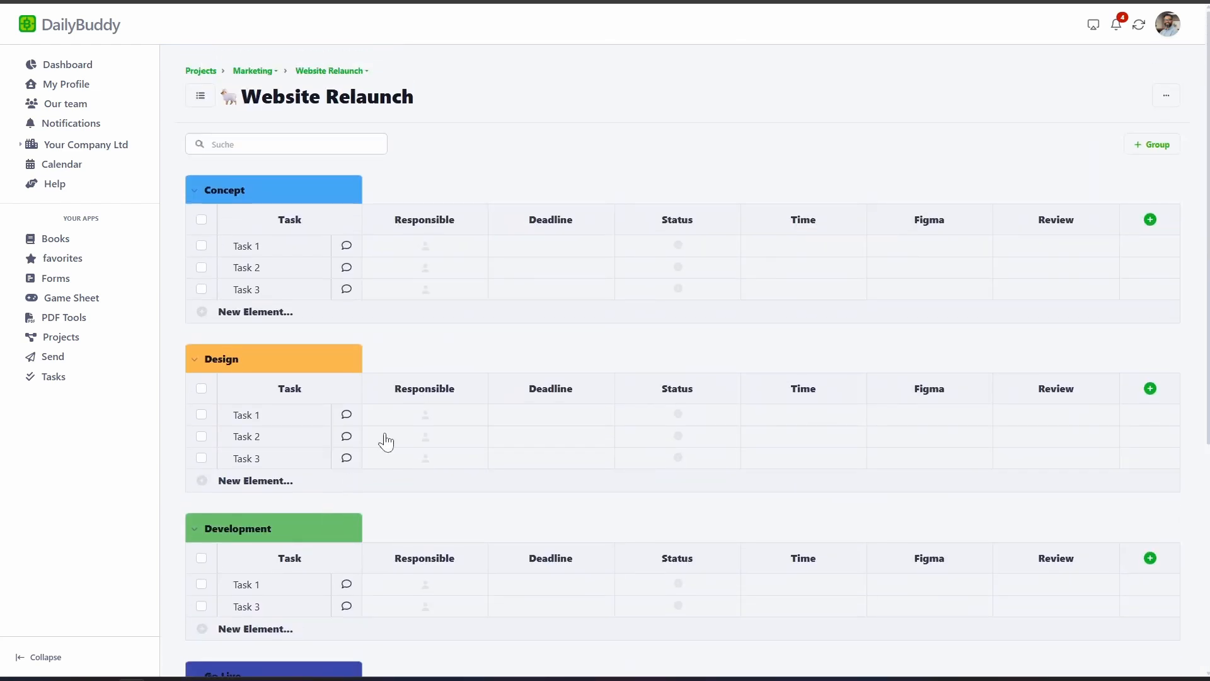
Widen the Task and Responsible columns slightly, and move Task 1 below Task 3 in the Concept group.
mouse_move(362, 220)
left_mouse_down()
mouse_move(421, 220)
mouse_move(378, 219)
left_mouse_up()
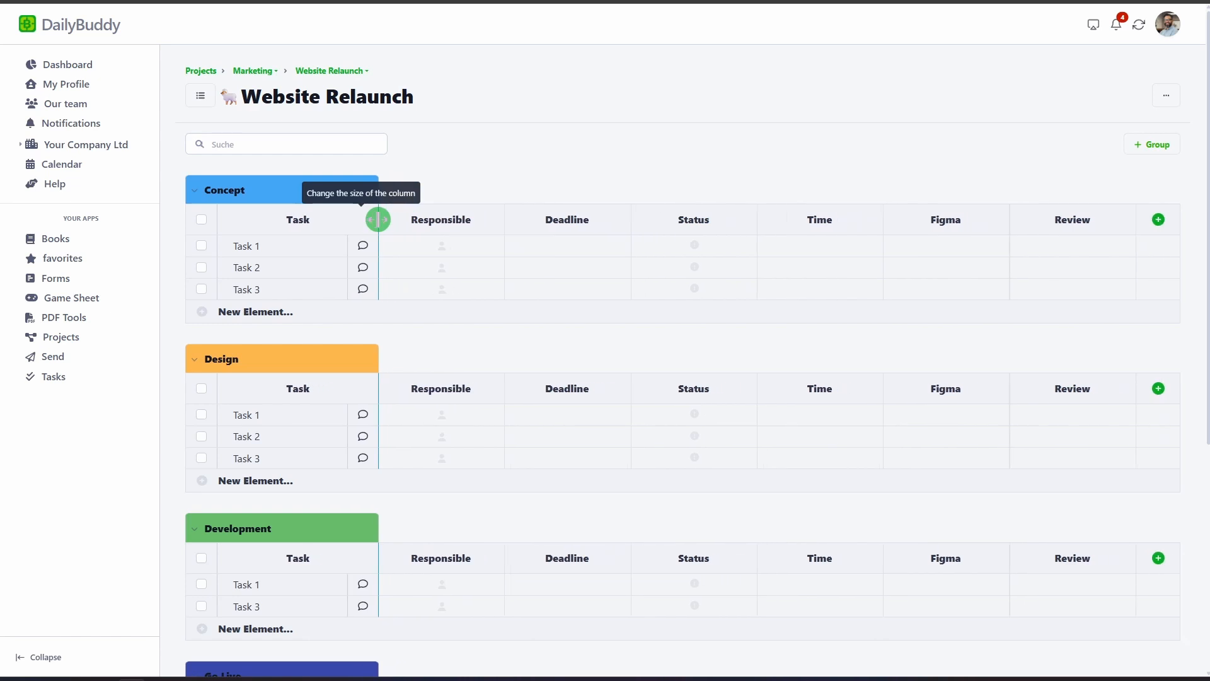
mouse_move(504, 219)
left_mouse_down()
mouse_move(530, 220)
mouse_move(515, 219)
left_mouse_up()
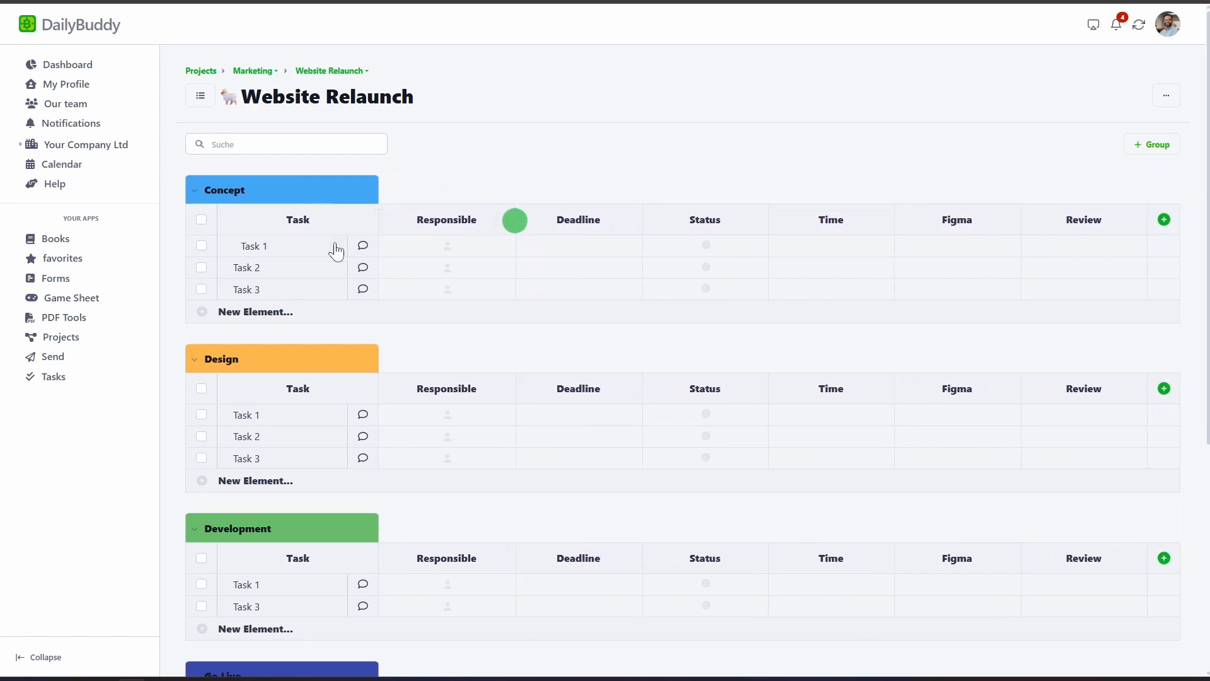
mouse_move(316, 250)
left_click_drag(308, 249, 312, 295)
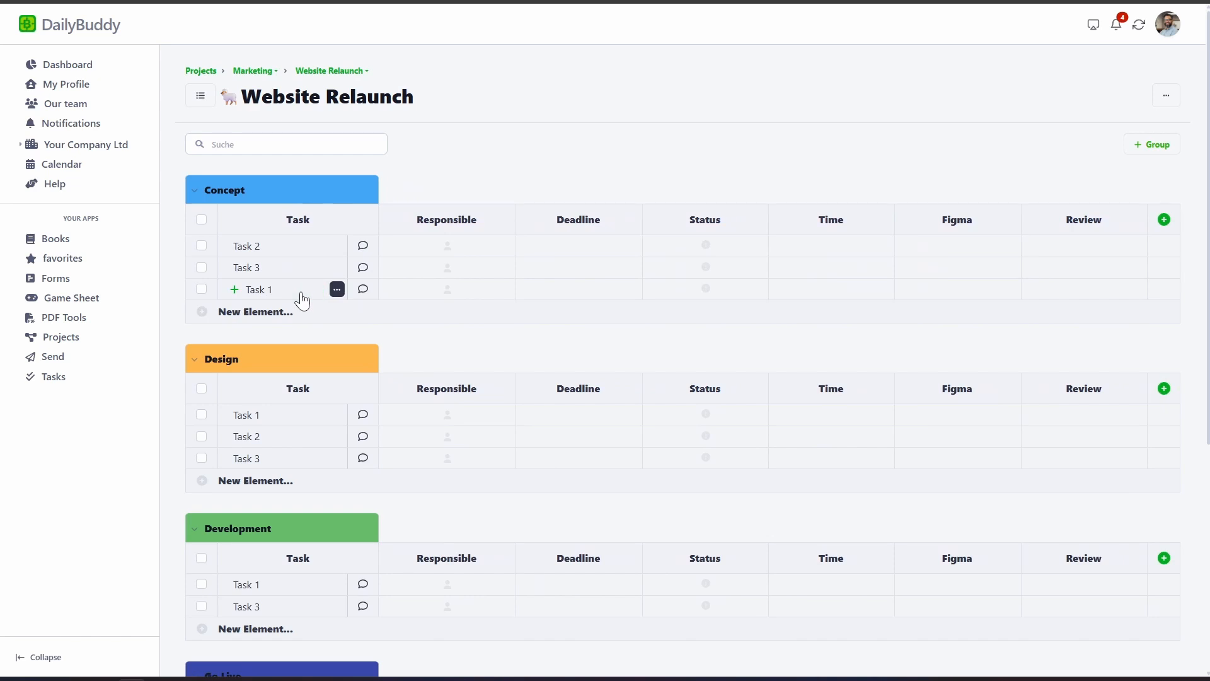
Add the sub-elements Wireframe, Mockup and Feedback to Task 1 in the Concept group.
left_click(234, 290)
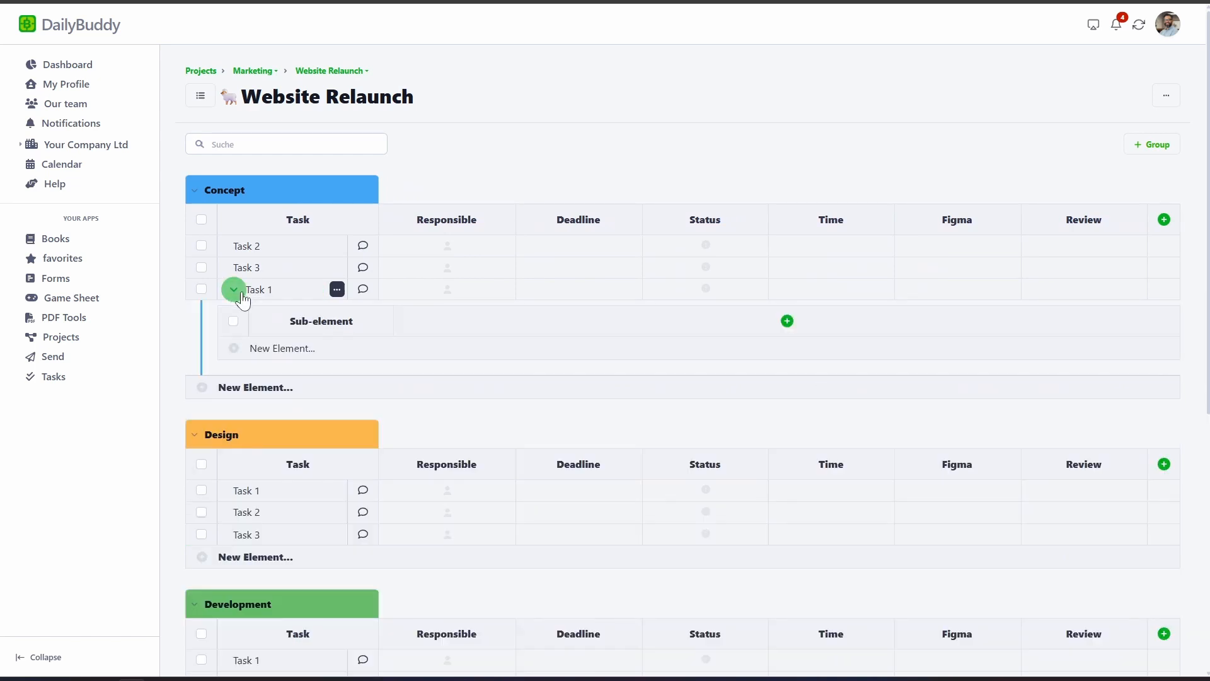
left_click(289, 348)
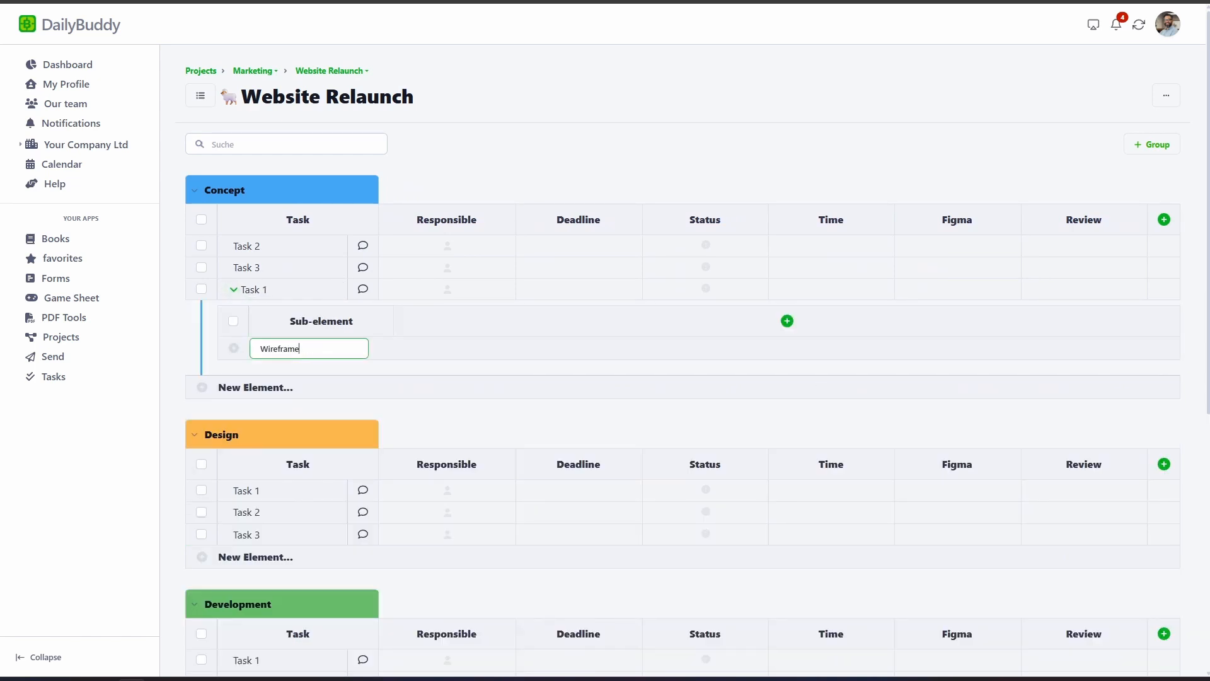
key("Return")
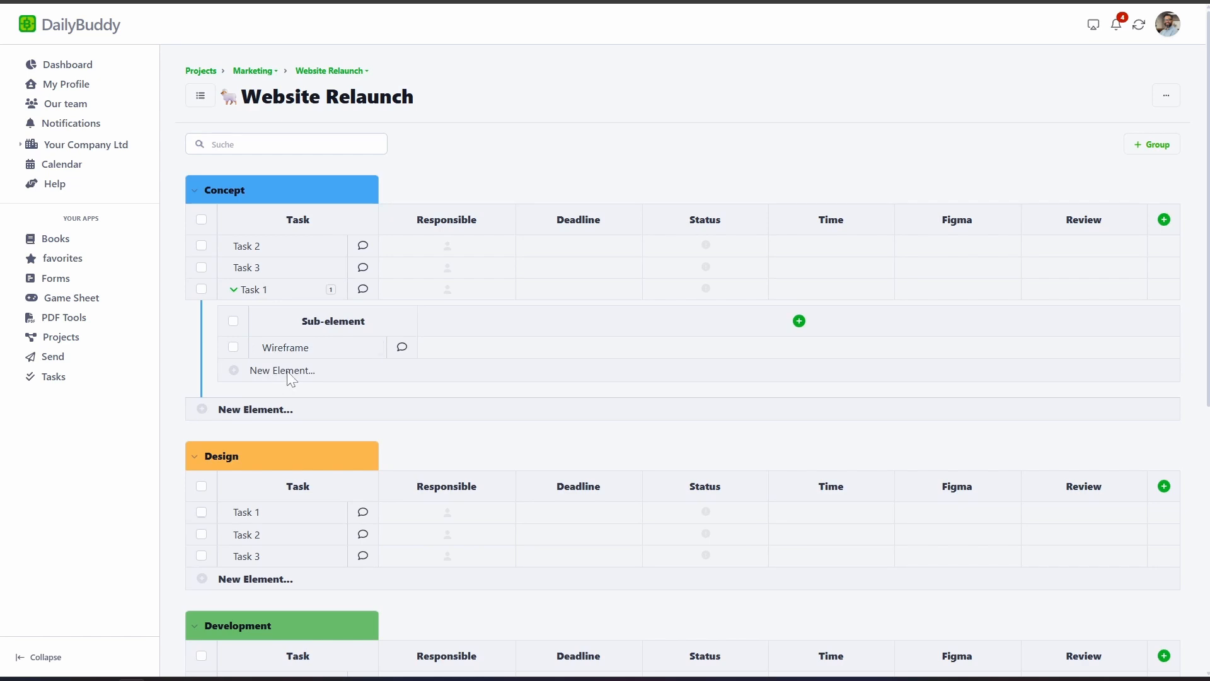
left_click(287, 371)
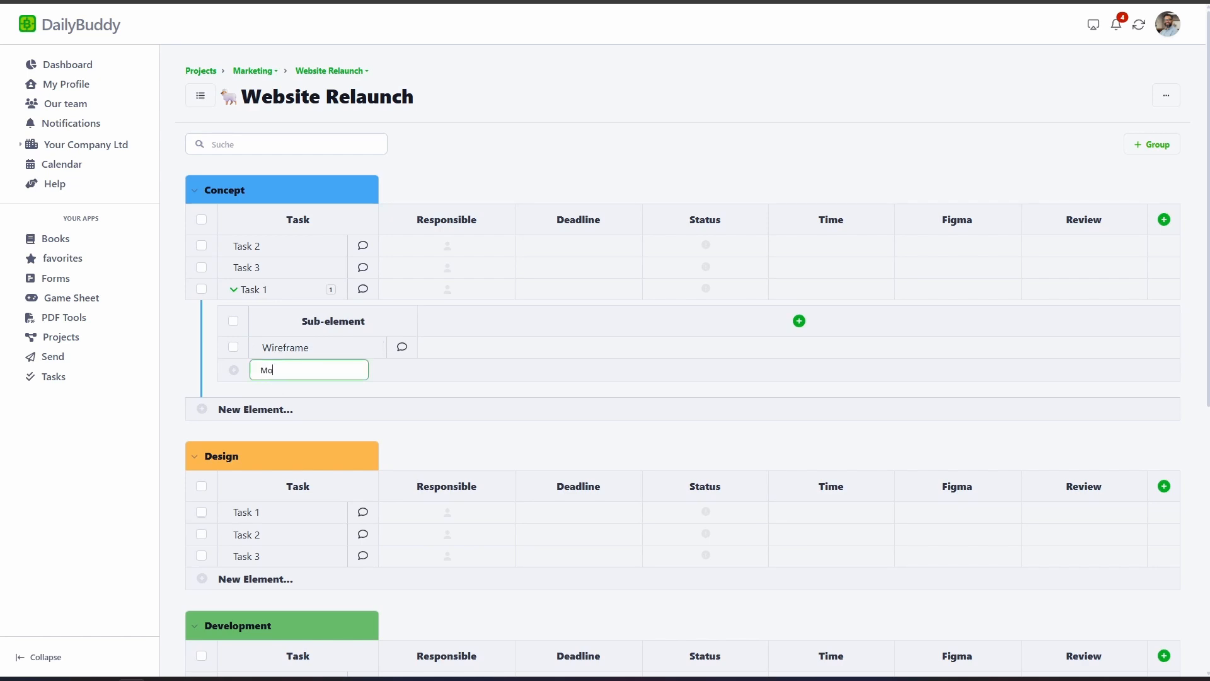
key("Return")
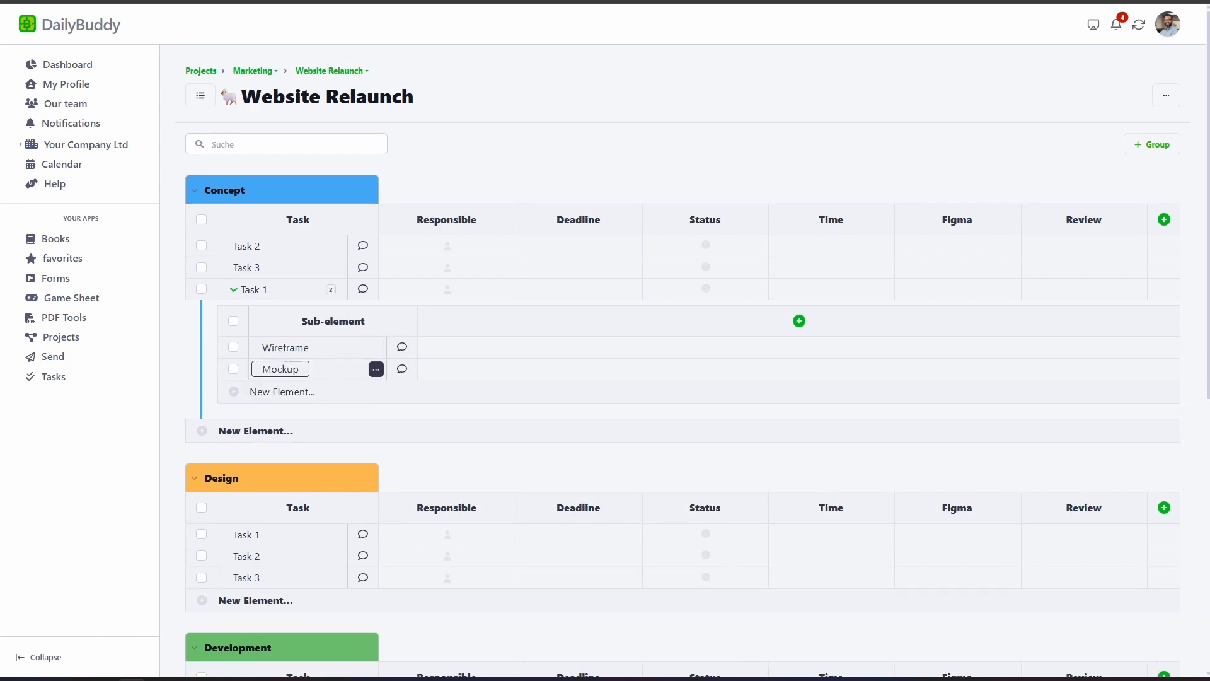
left_click(282, 391)
type("Feed")
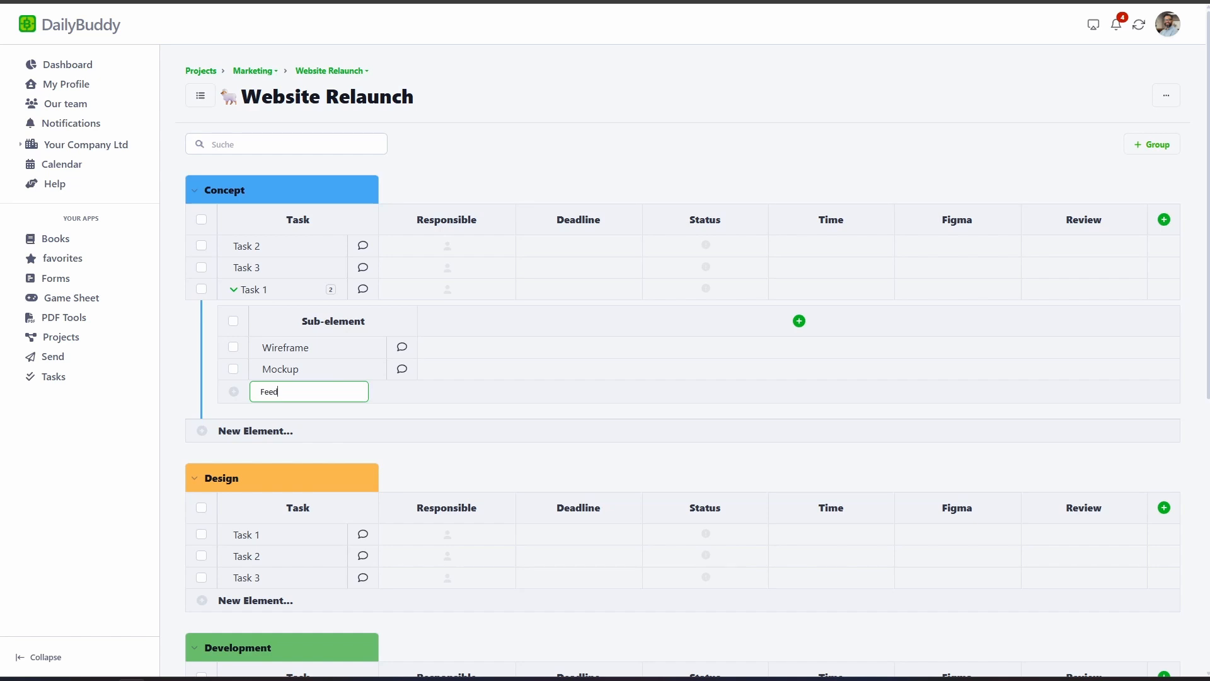
type("back")
key("Return")
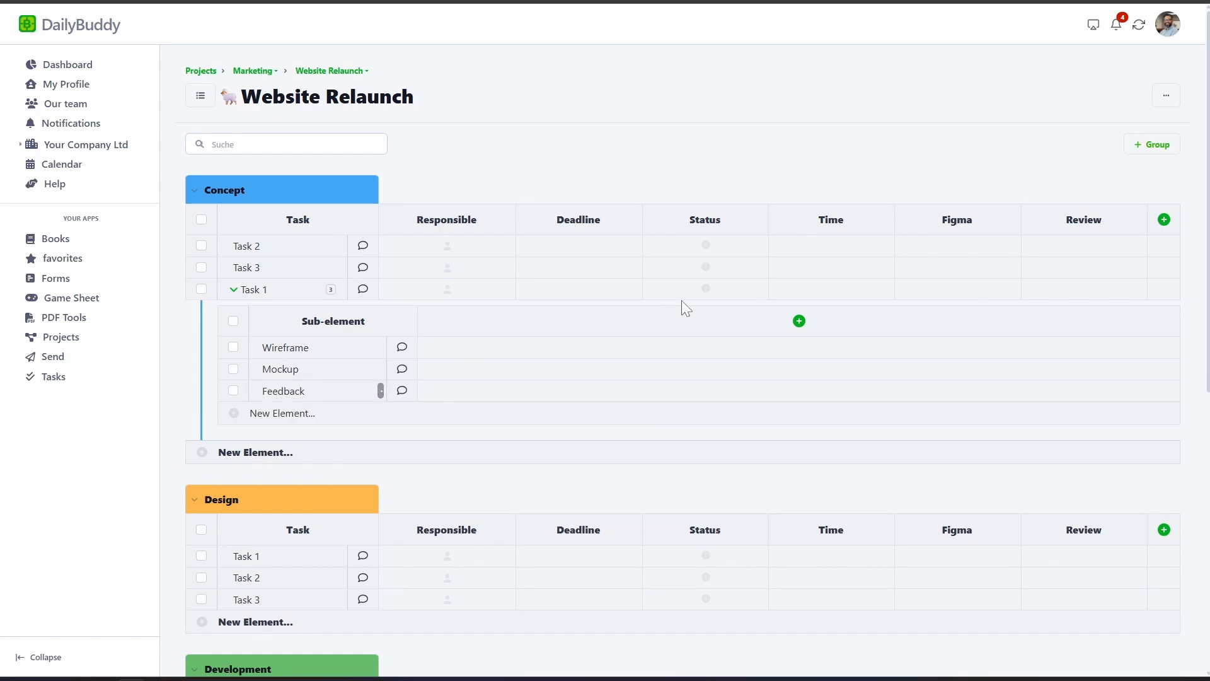
Add a text field column and a status field column to Task 1's sub-elements, and widen the Text column.
left_click(798, 321)
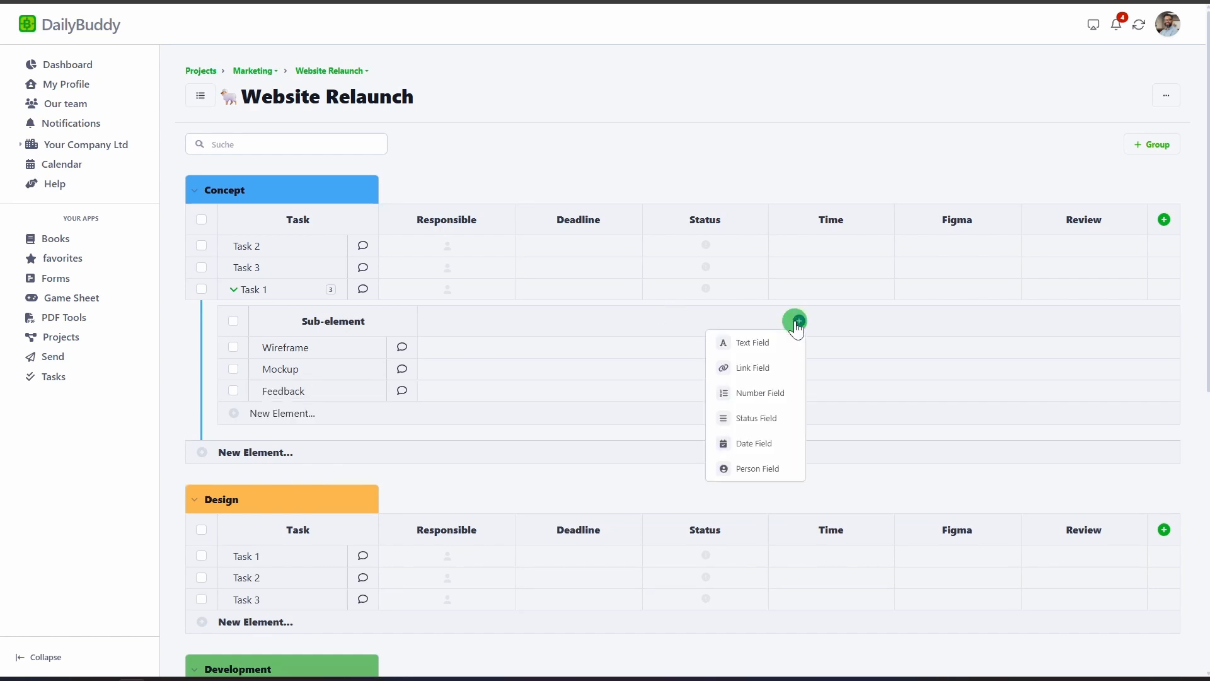
left_click(755, 348)
left_click(862, 321)
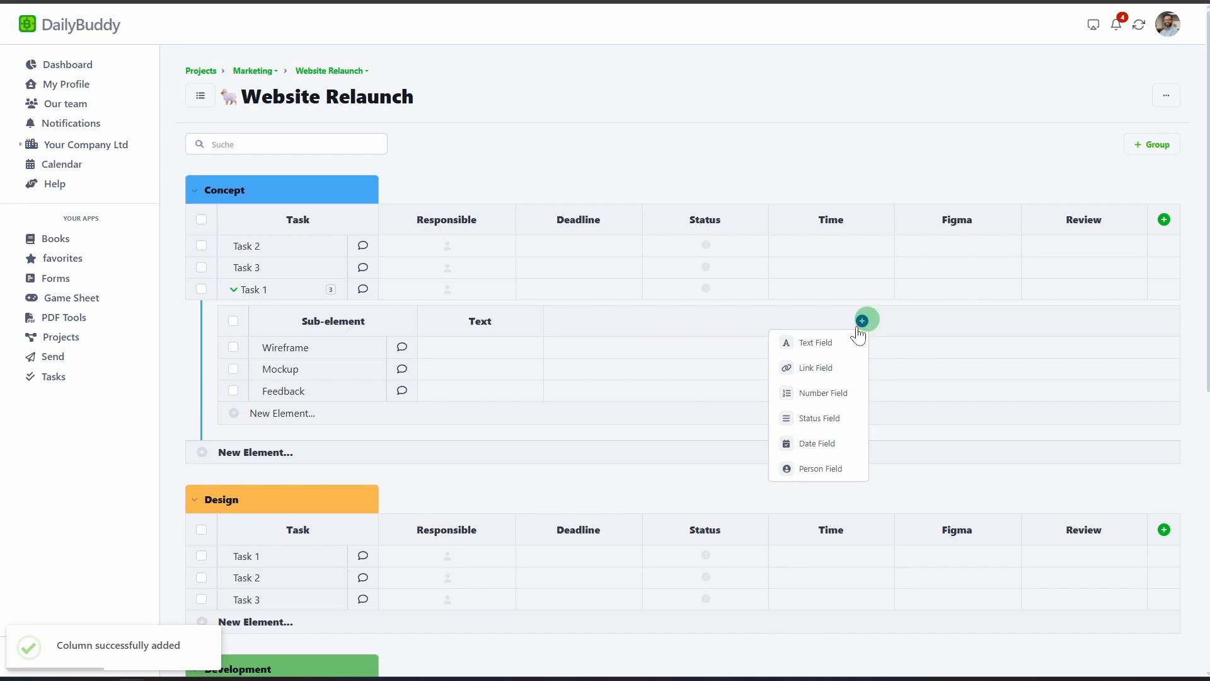
left_click(827, 418)
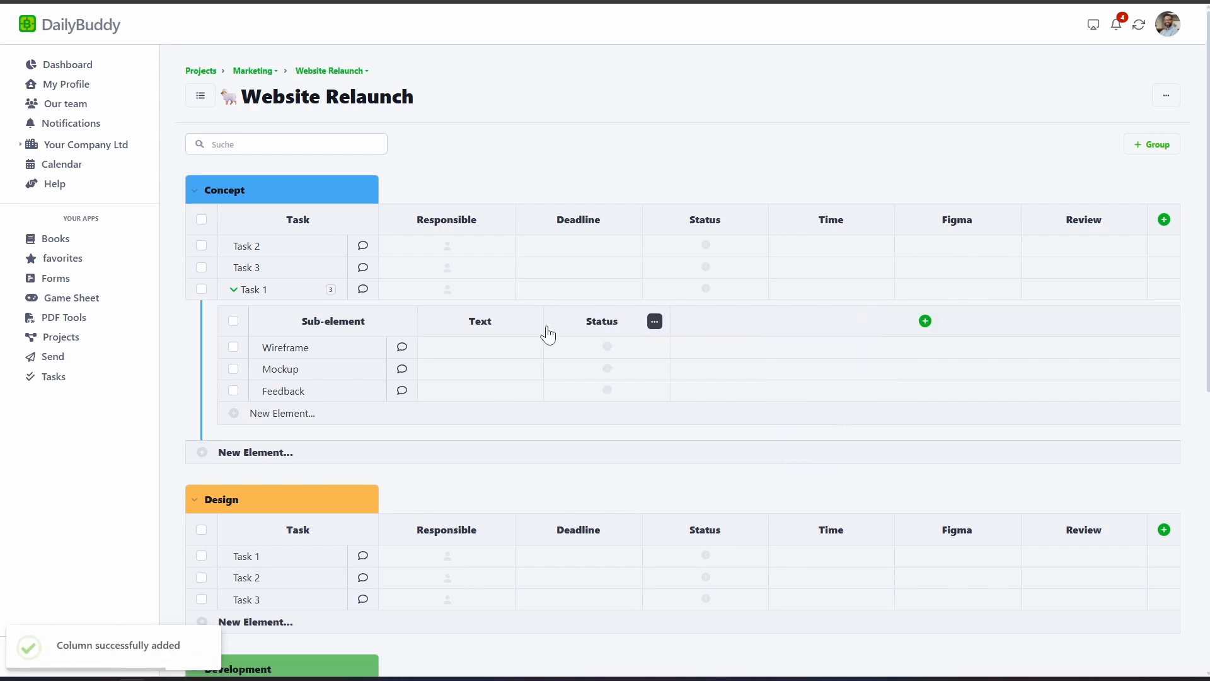
left_click_drag(542, 322, 581, 322)
Mark the Review group as the done group.
scroll(416, 405, "down", 4)
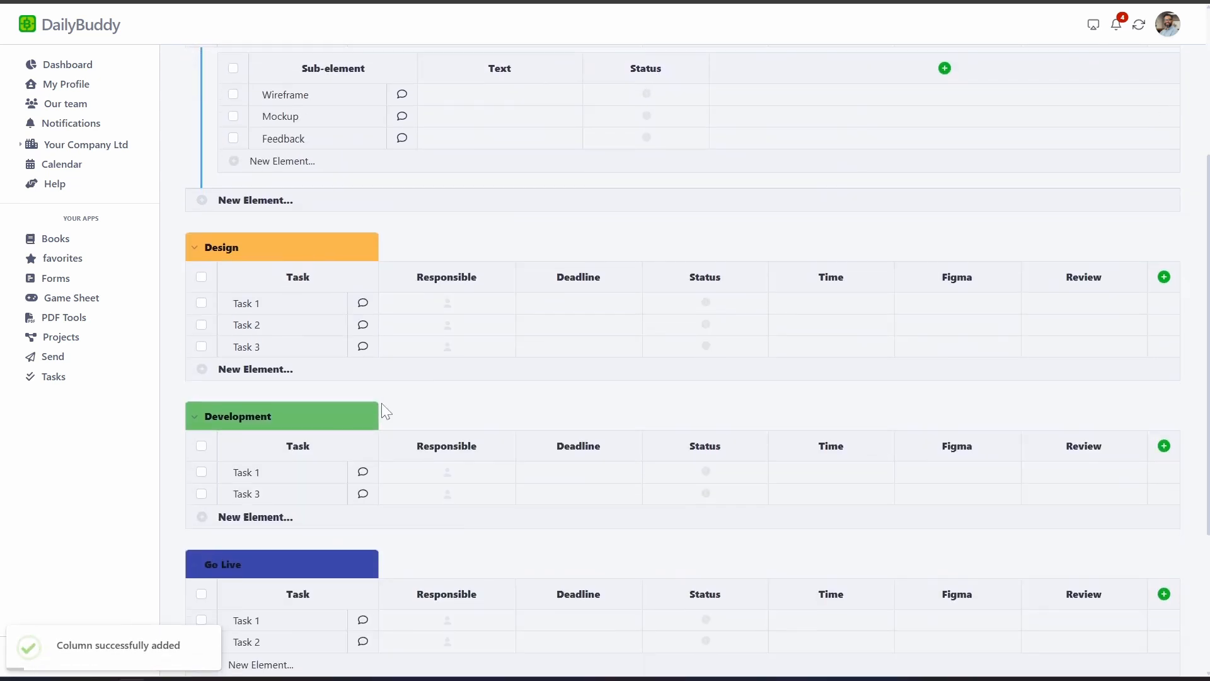
scroll(362, 424, "down", 3)
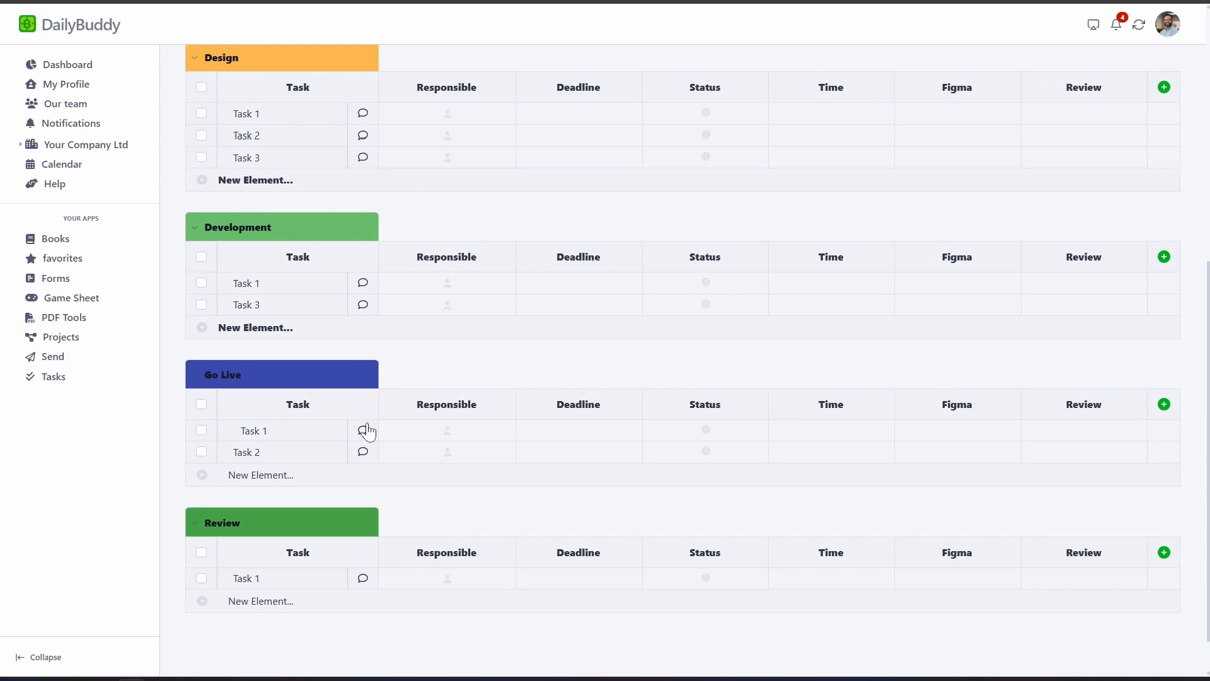
left_click(369, 523)
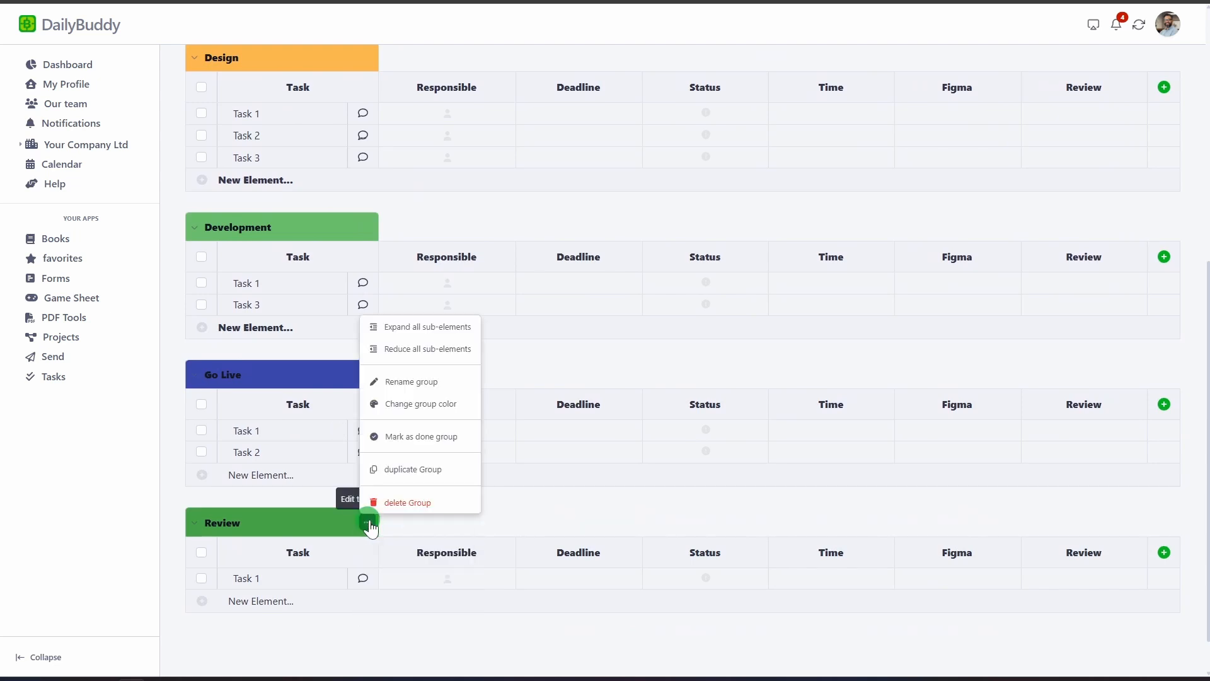
left_click(414, 438)
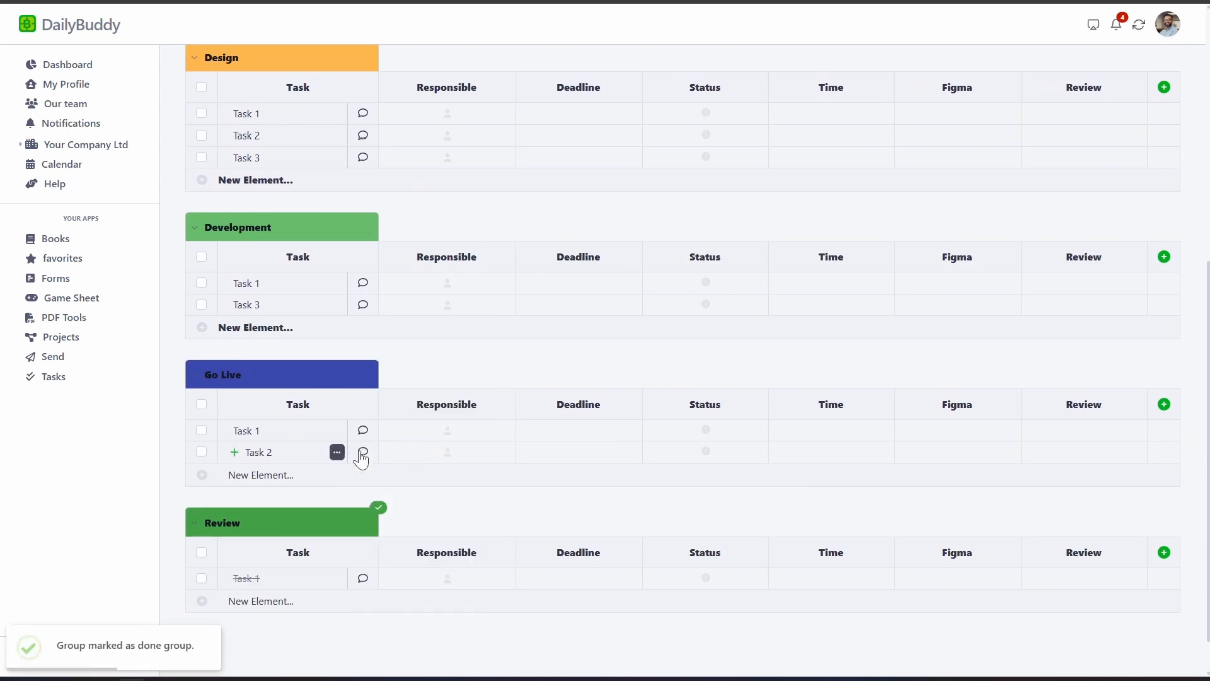
Move Task 2 from the Go Live group into the Review group and collapse Review.
left_click_drag(360, 452, 381, 583)
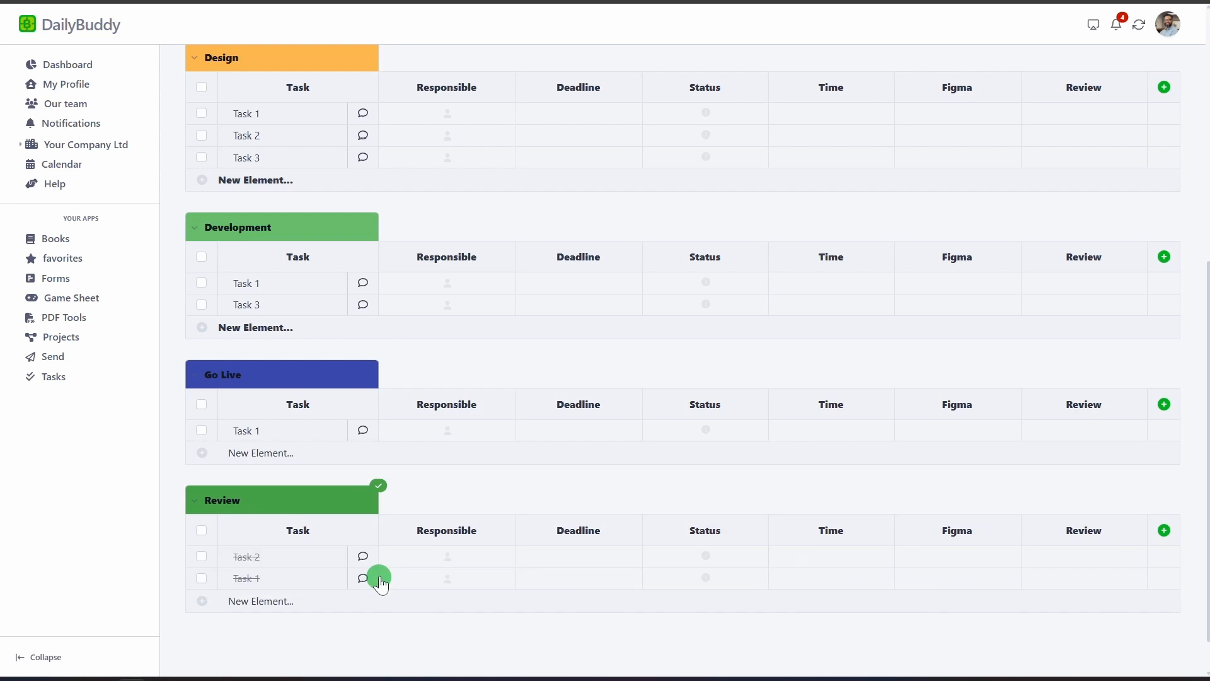
left_click(194, 502)
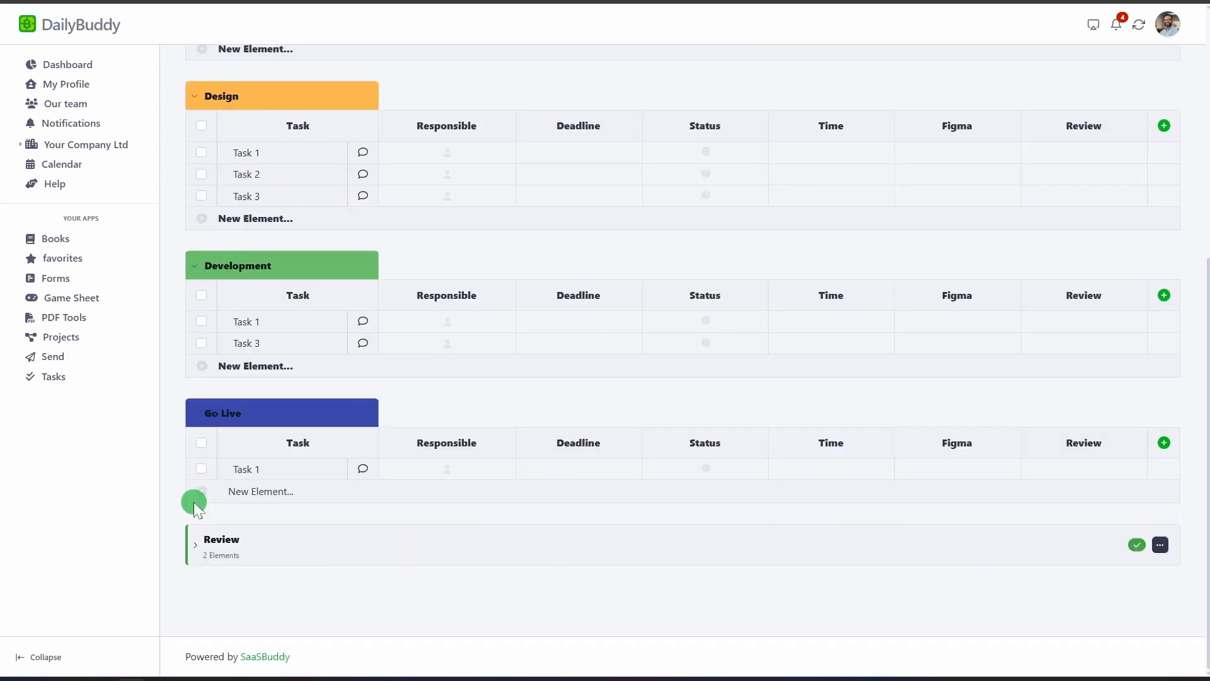
Assign both listed team members as responsible for Task 2 in the Concept group.
scroll(447, 245, "up", 6)
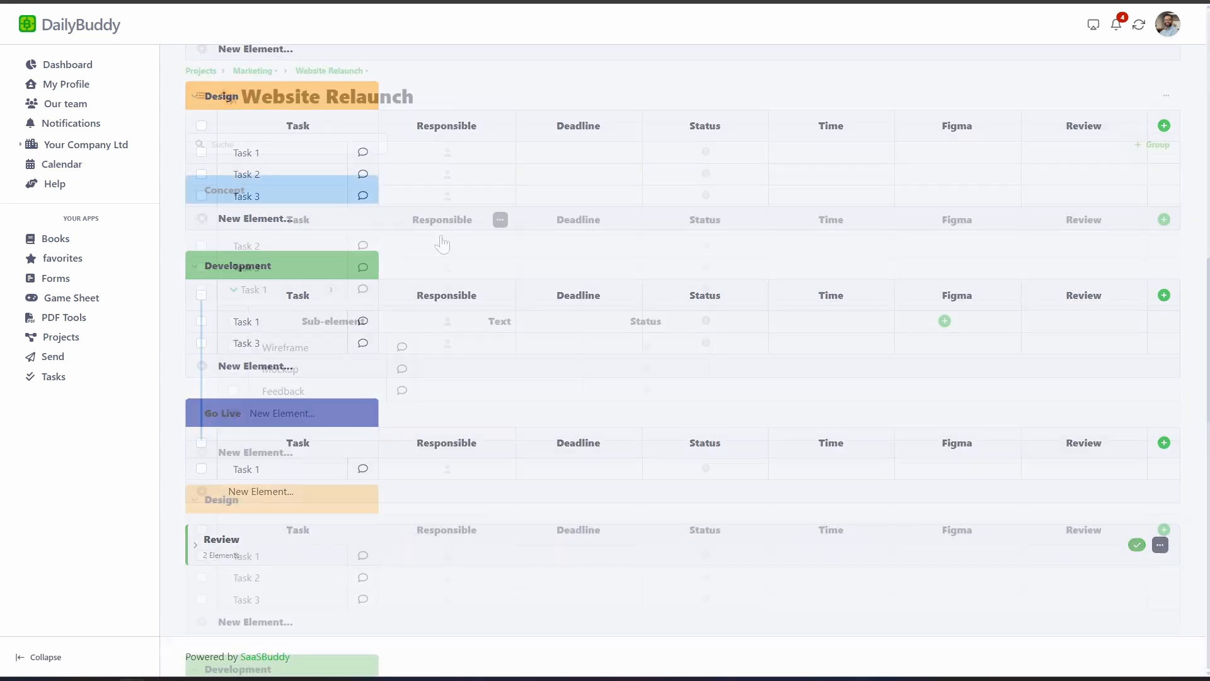
left_click(449, 247)
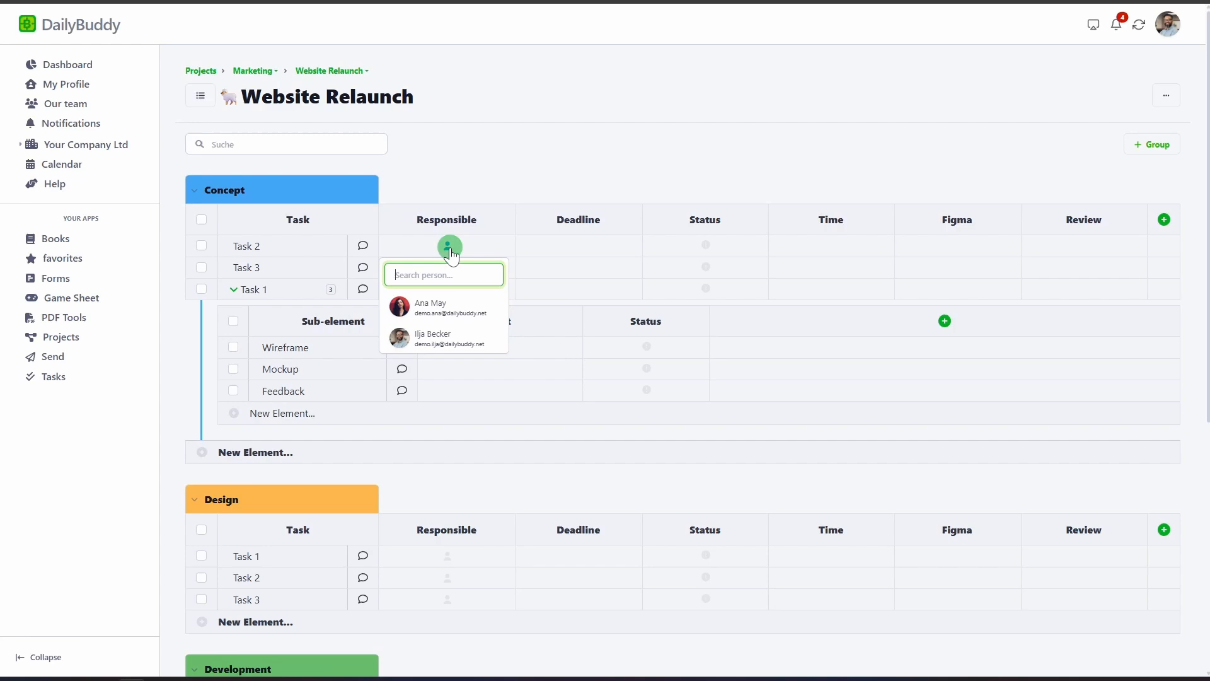
left_click(439, 307)
left_click(440, 340)
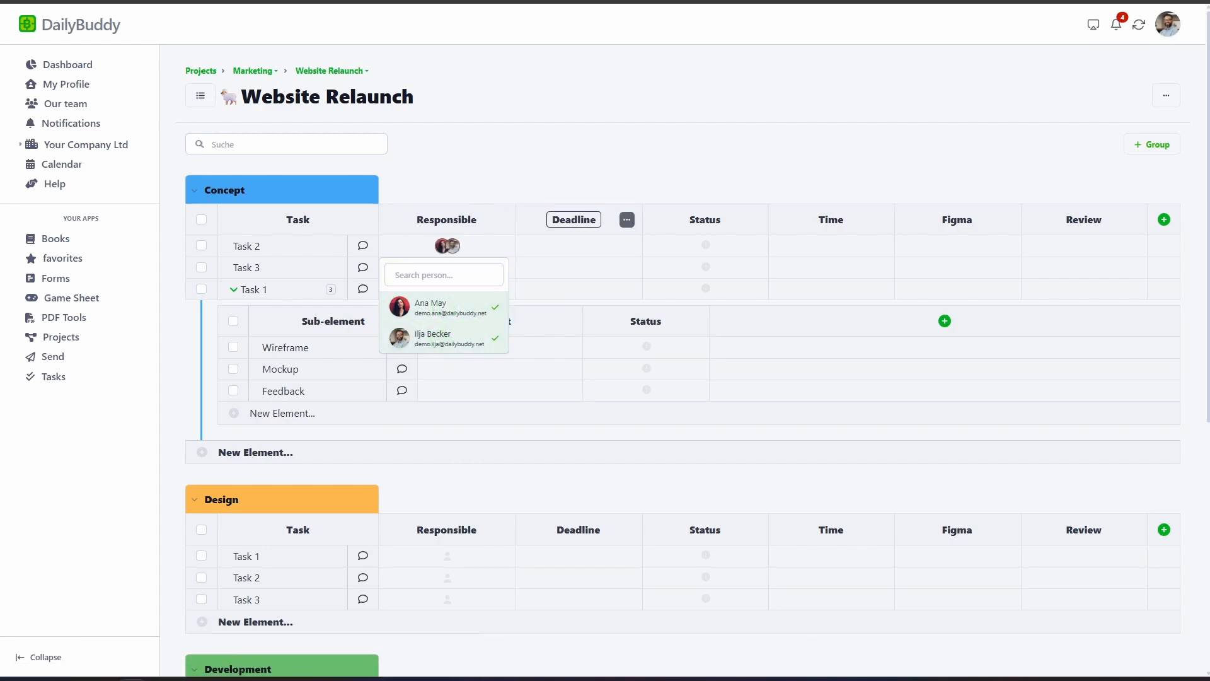
left_click(480, 179)
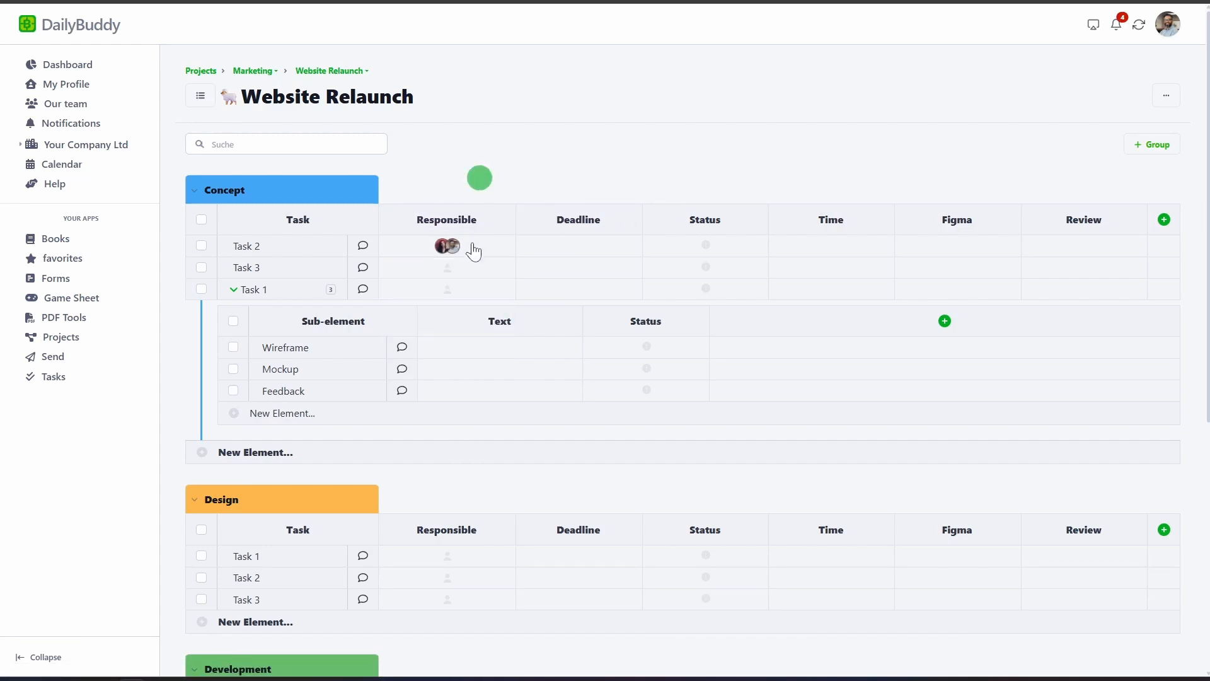
Assign the first listed team member as responsible for Task 1 and Task 3 in the Concept group.
left_click(456, 285)
left_click(428, 351)
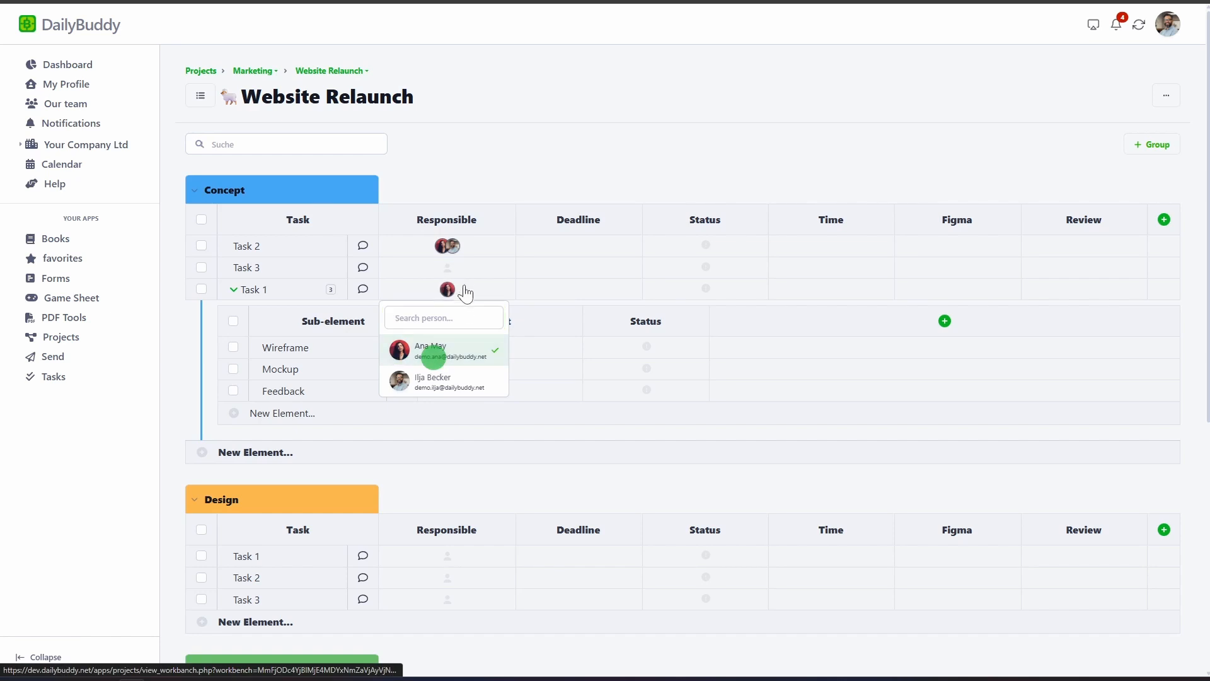
left_click(460, 268)
left_click(458, 333)
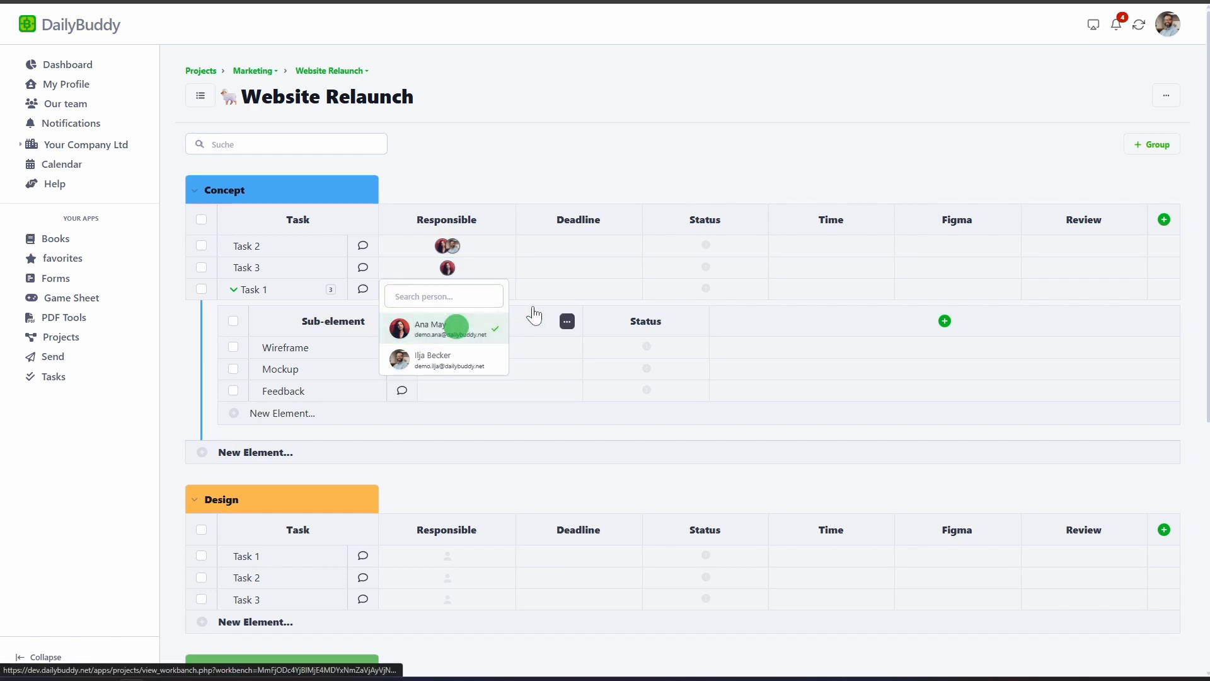
left_click(612, 157)
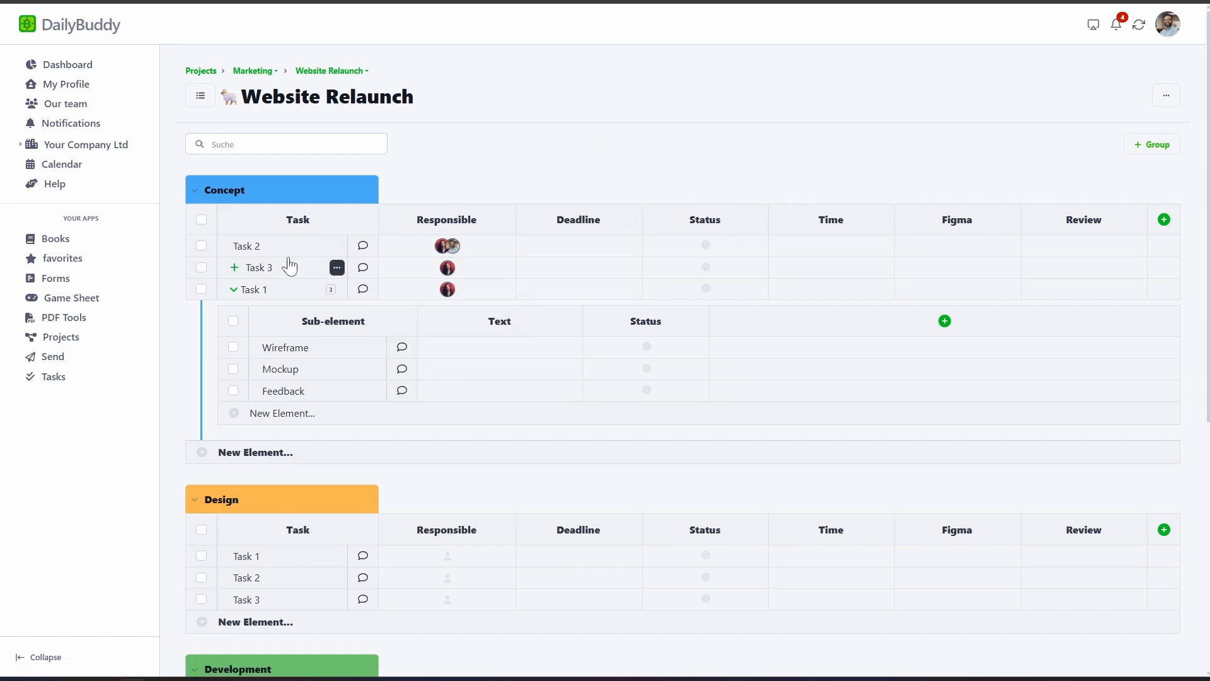
Set the Concept group's deadlines to 23.04.2026 for Task 1, 24.04.2026 for Task 3 and 22.04.2026 for Task 2.
left_click(234, 290)
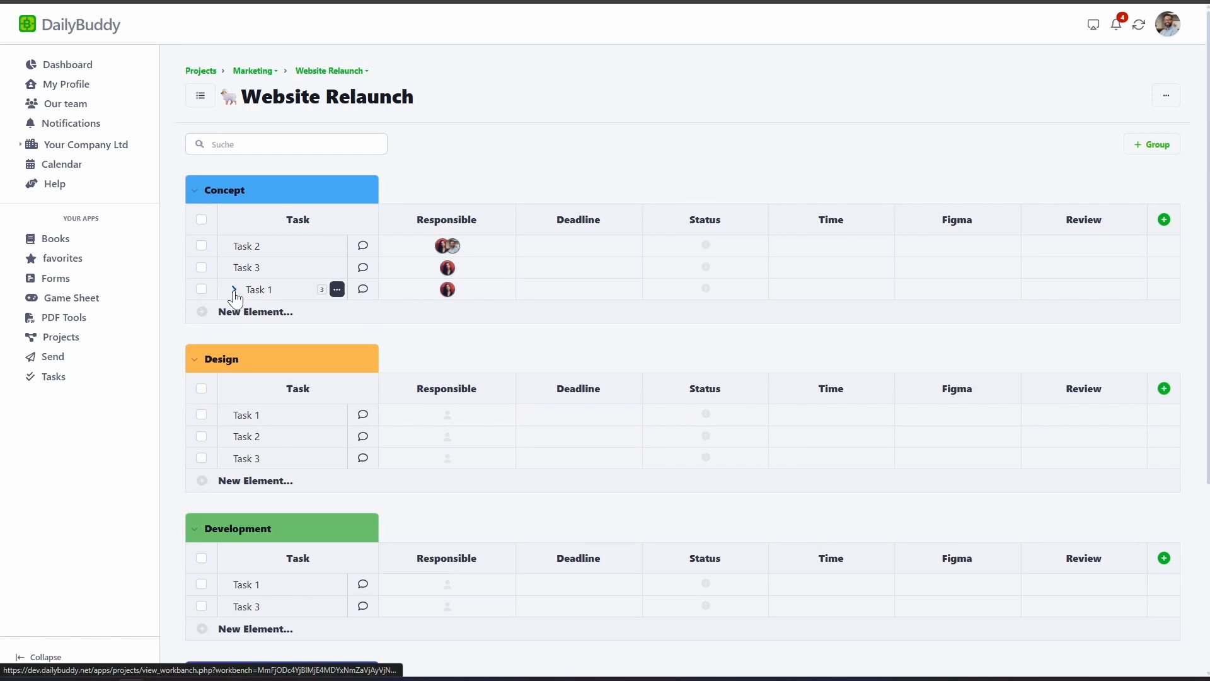
left_click(234, 290)
left_click(568, 290)
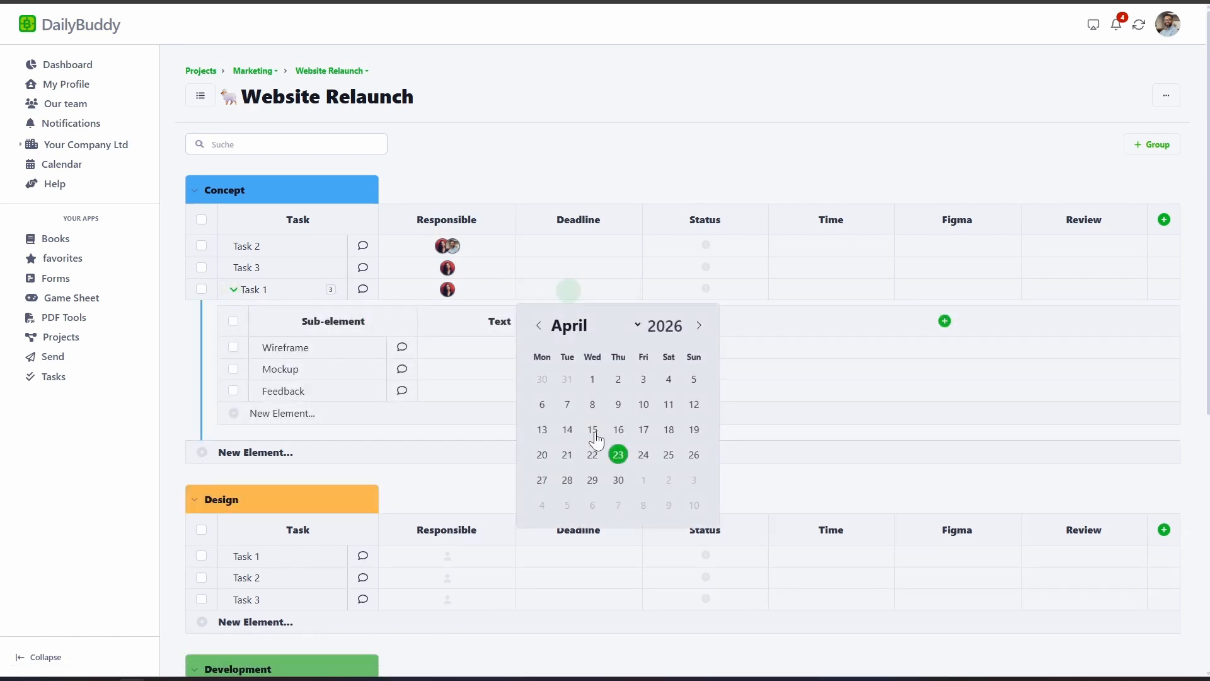
left_click(619, 454)
left_click(580, 270)
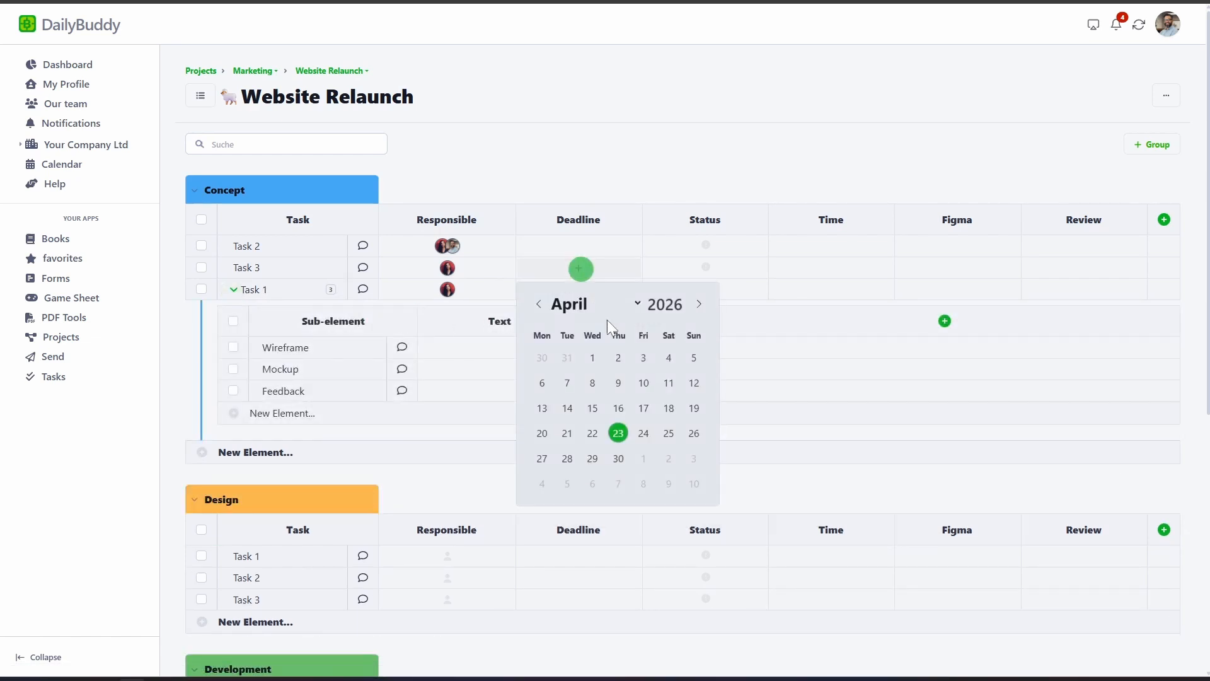
left_click(643, 434)
left_click(580, 246)
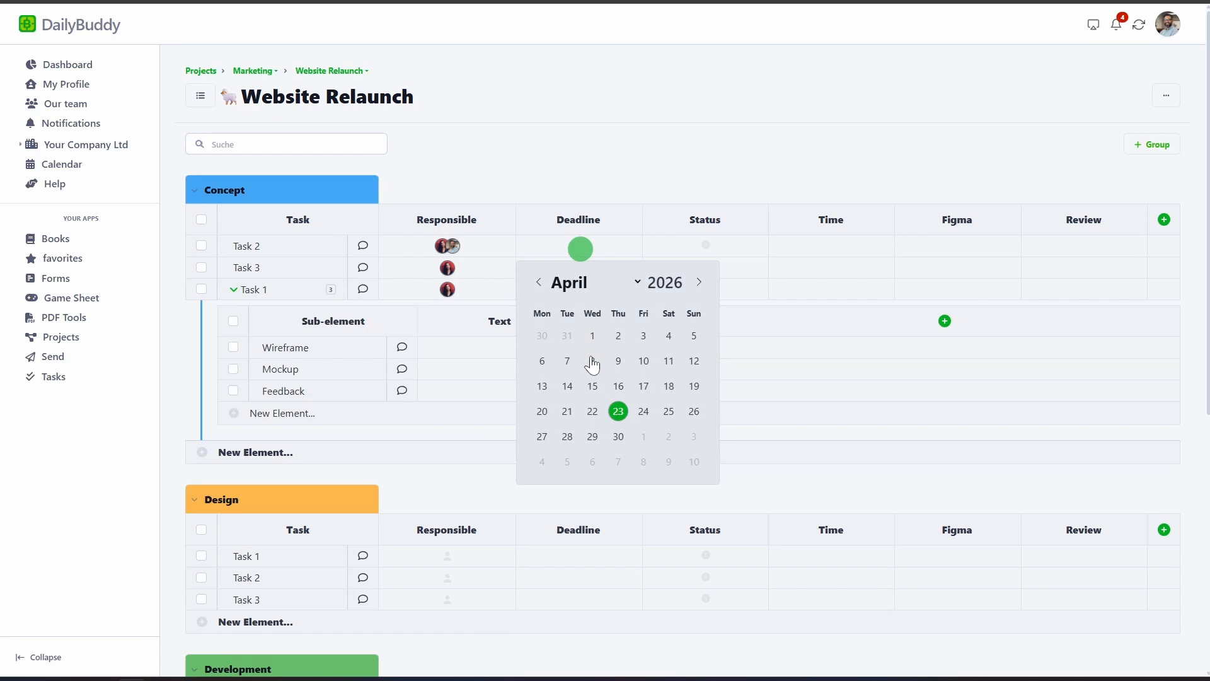
left_click(593, 411)
Enter Time values in the Concept group: 1 for Task 2, 2 for Task 3 and 3 for Task 1.
left_click(813, 247)
type("1")
left_click(833, 267)
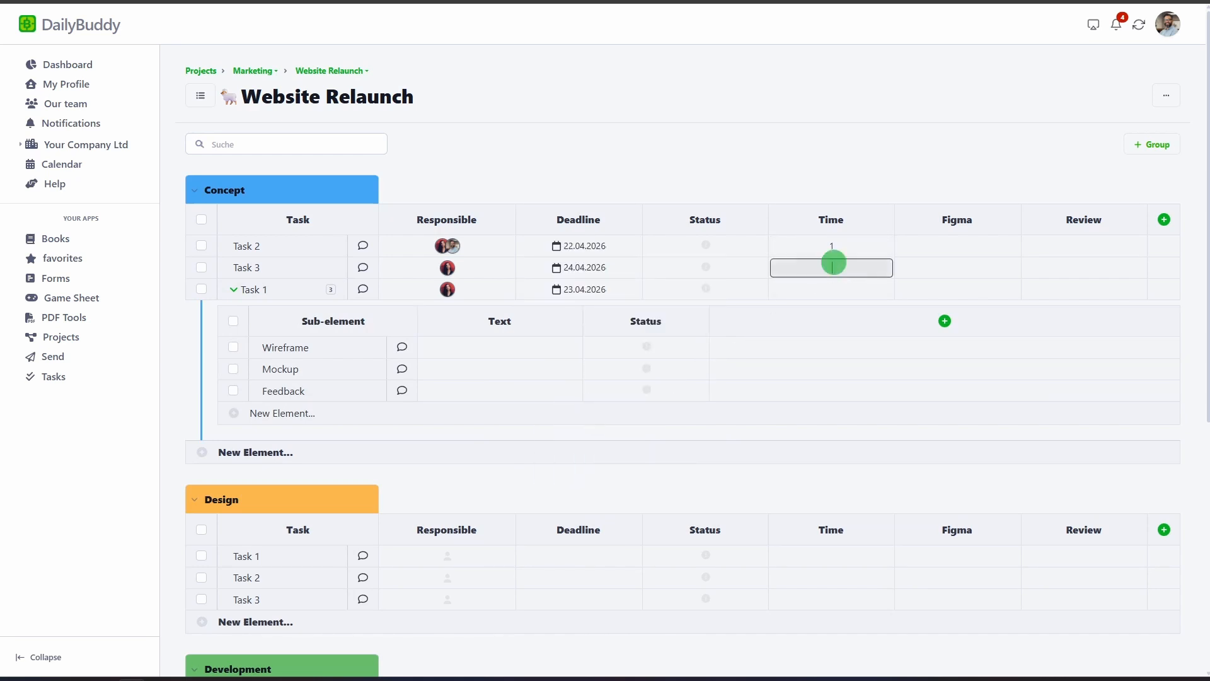
type("2")
left_click(834, 288)
type("3")
key("Return")
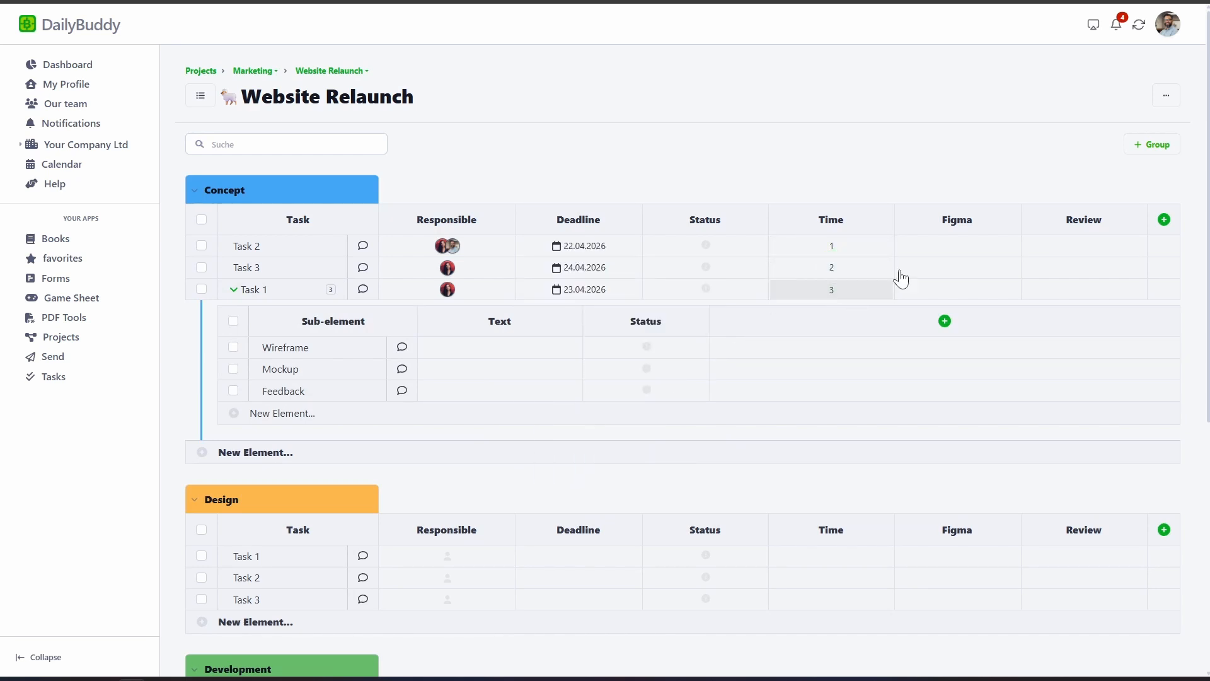
left_click(962, 242)
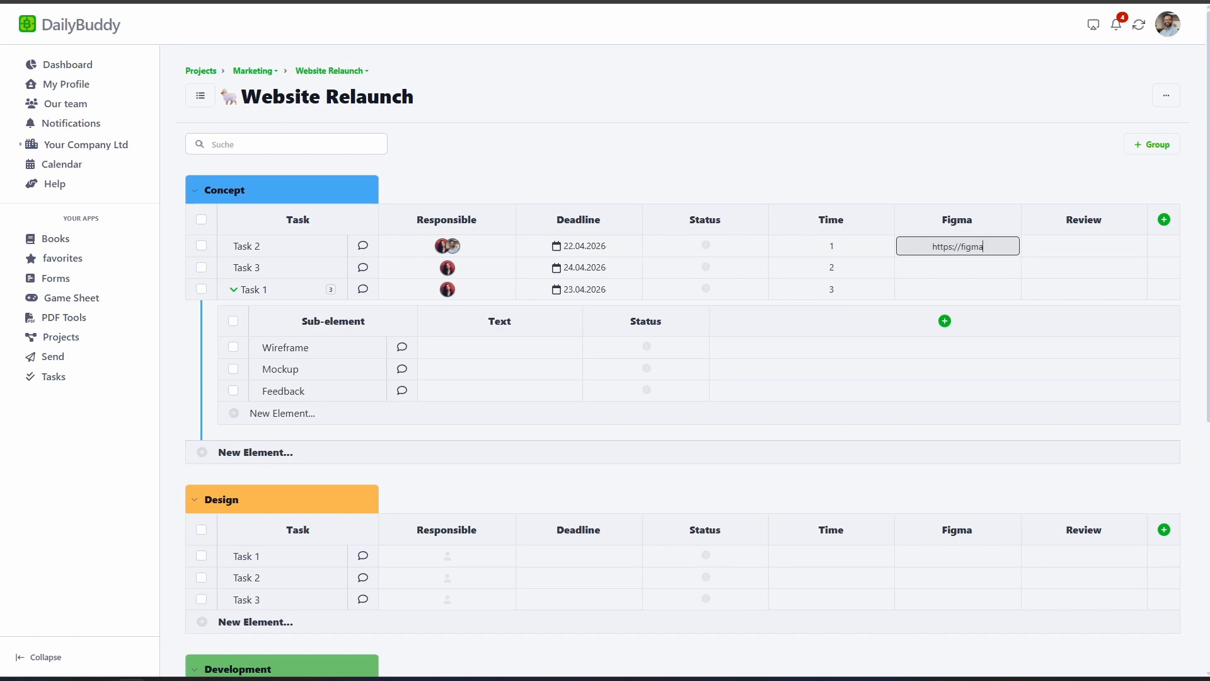
type("https://figma.com")
key("Return")
Add a red status label named "Done!" to the task-level Status column's labels.
left_click(735, 249)
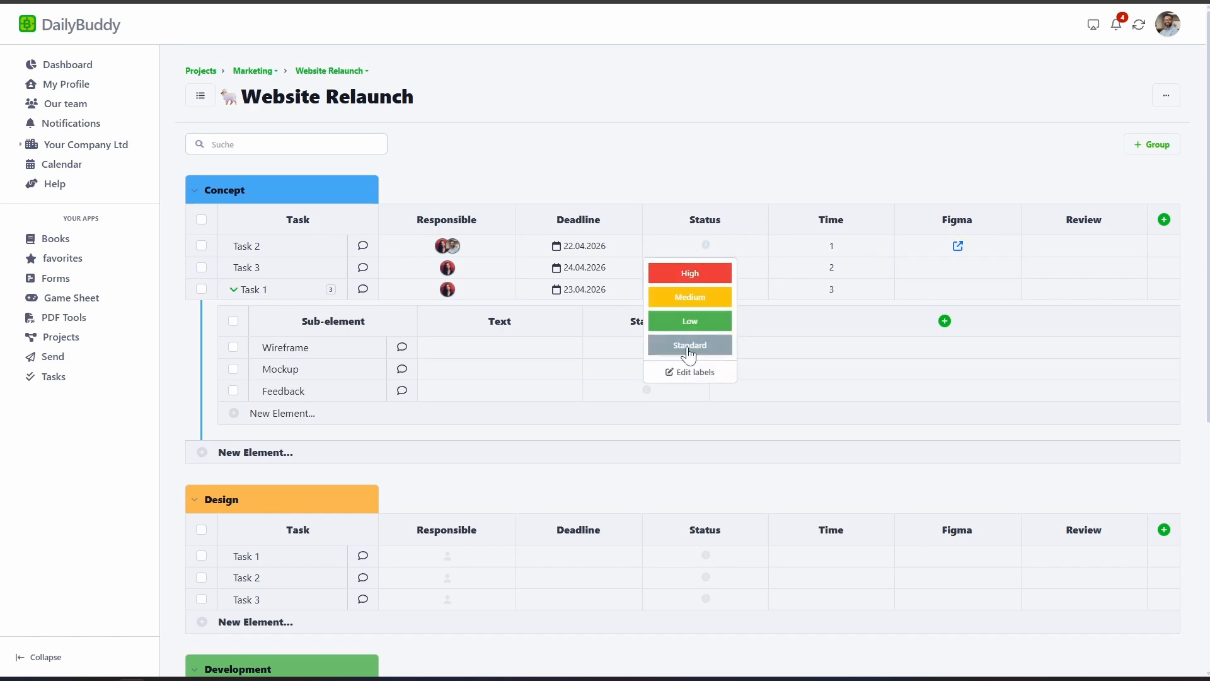
left_click(690, 371)
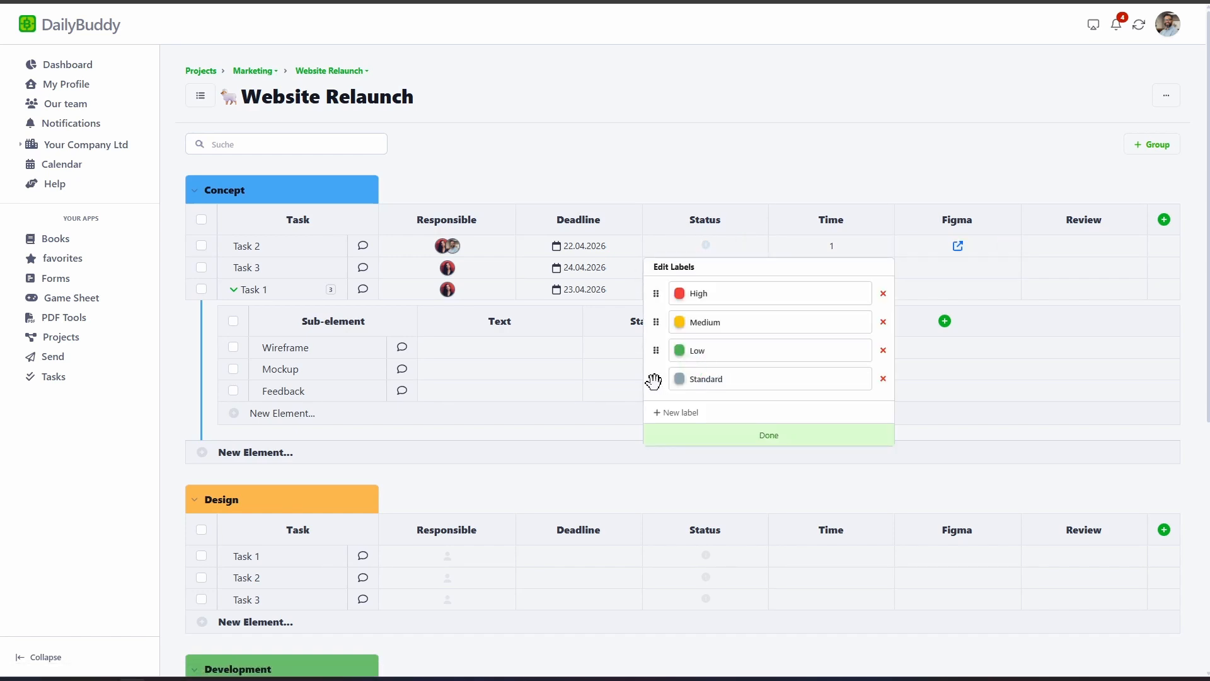
mouse_move(654, 382)
left_mouse_down()
mouse_move(654, 321)
mouse_move(649, 389)
left_mouse_up()
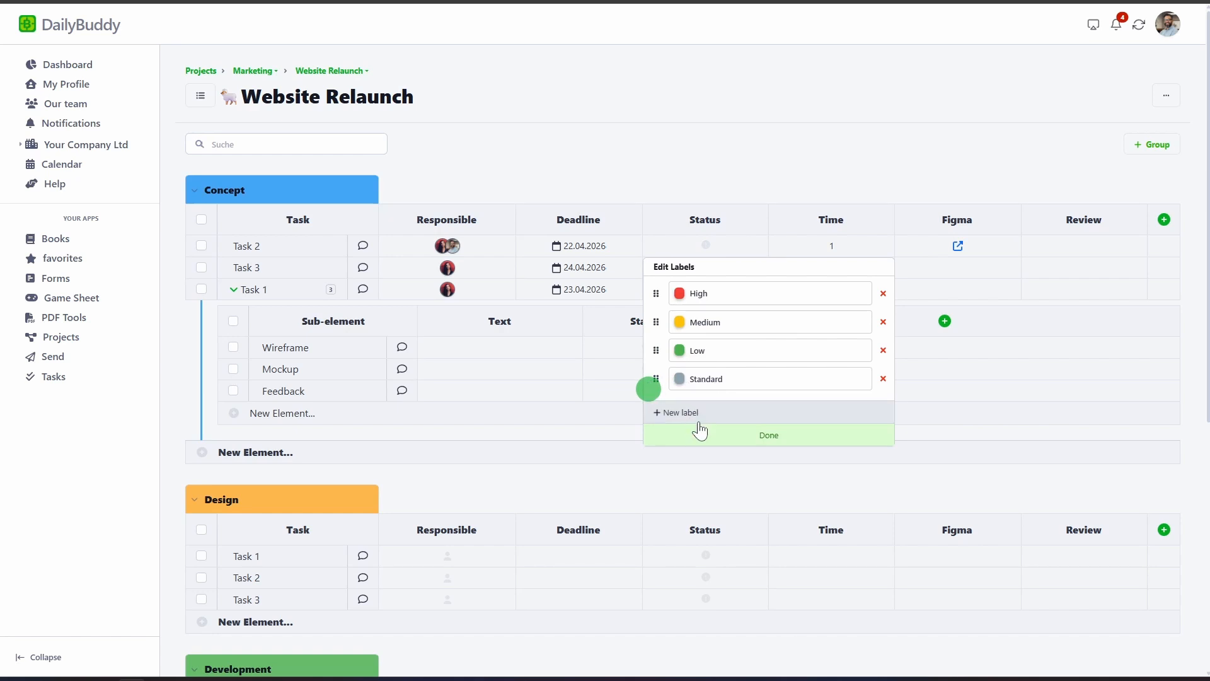
left_click(695, 414)
left_click(680, 408)
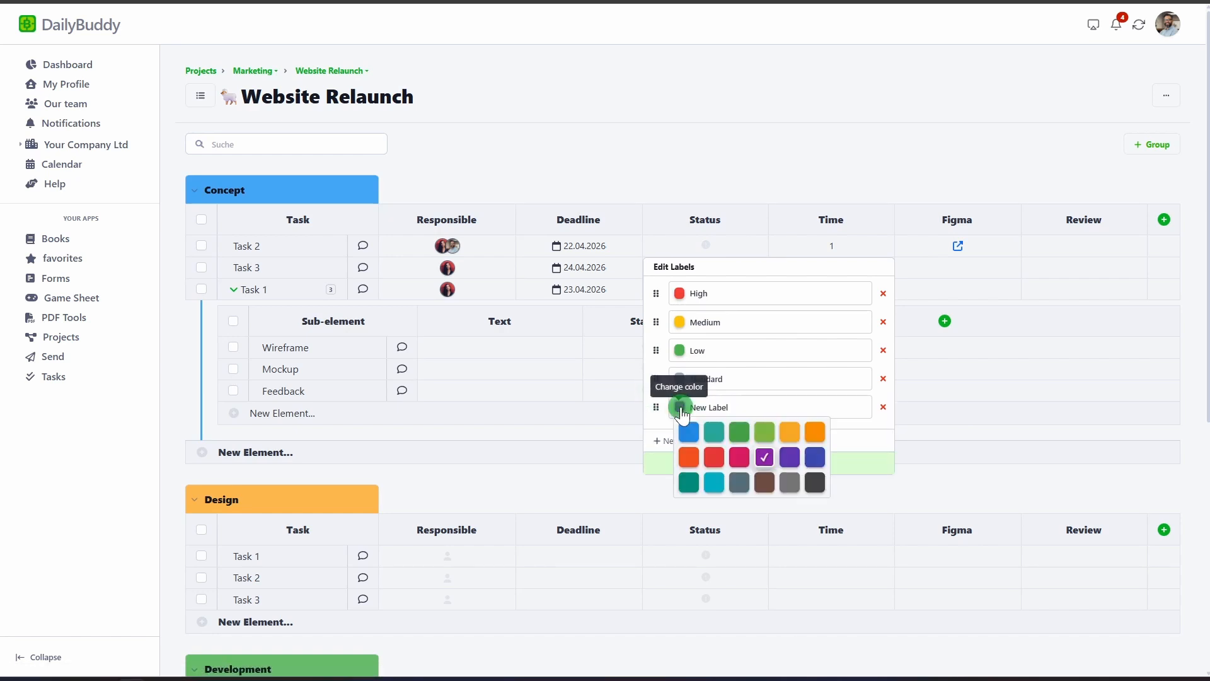
left_click(715, 455)
double_click(707, 407)
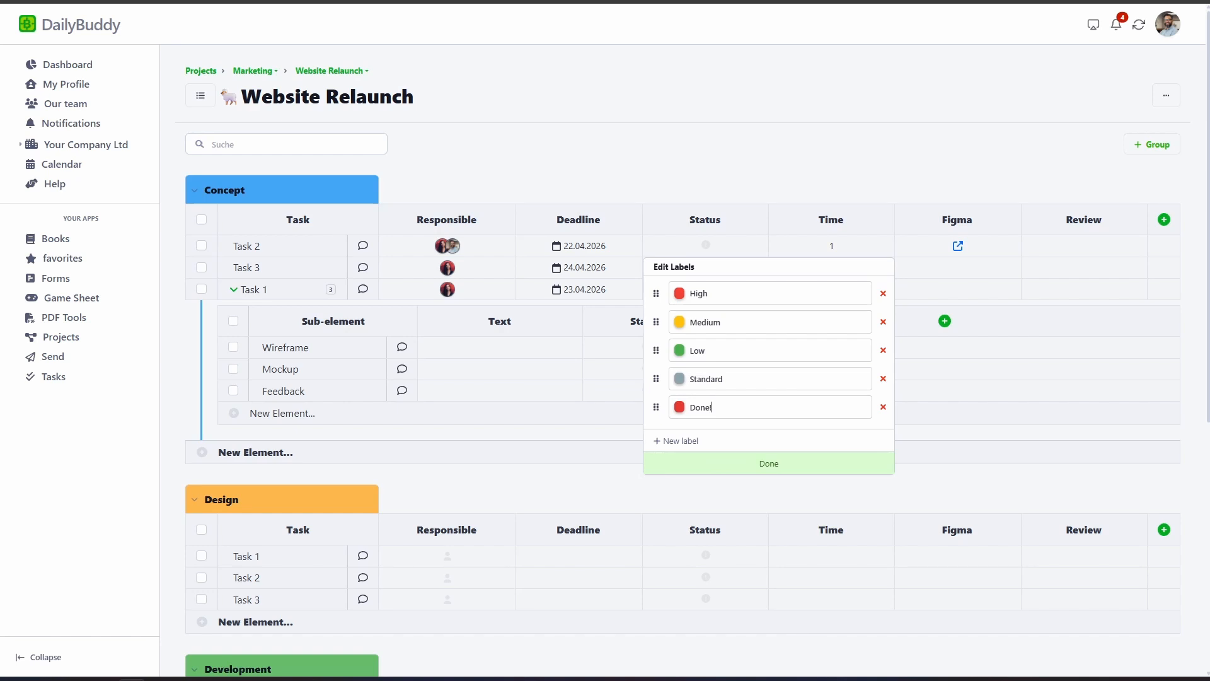
left_click(770, 465)
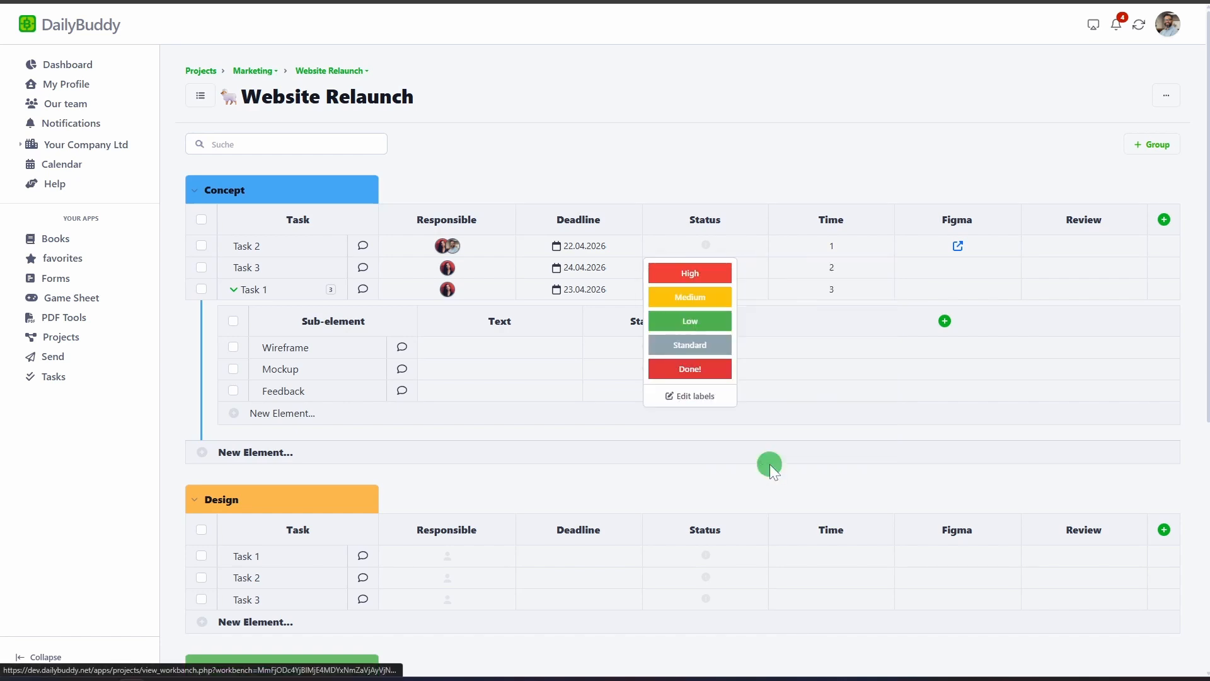
In the Concept group, set Task 2's status to Done! and Task 1's status to Medium.
left_click(690, 371)
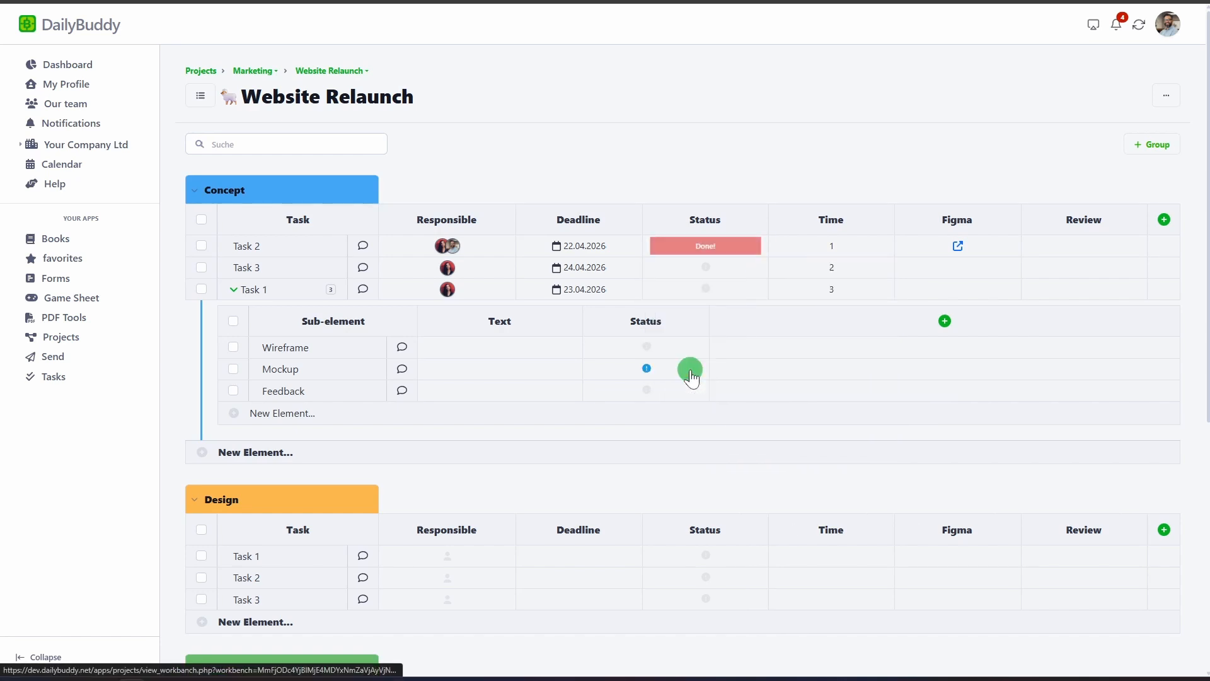
left_click(711, 289)
left_click(692, 336)
Edit the sub-element Status labels under Task 1, deleting Medium and Low and renaming the red High label to "Look".
left_click(648, 350)
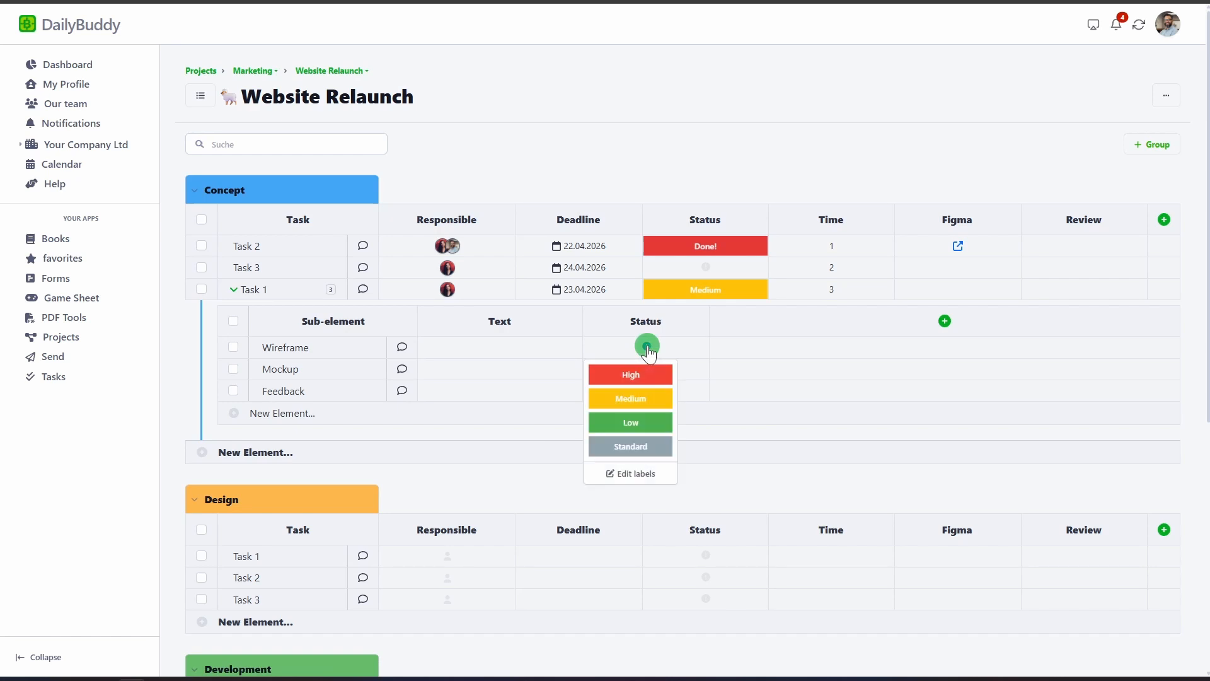
left_click(623, 469)
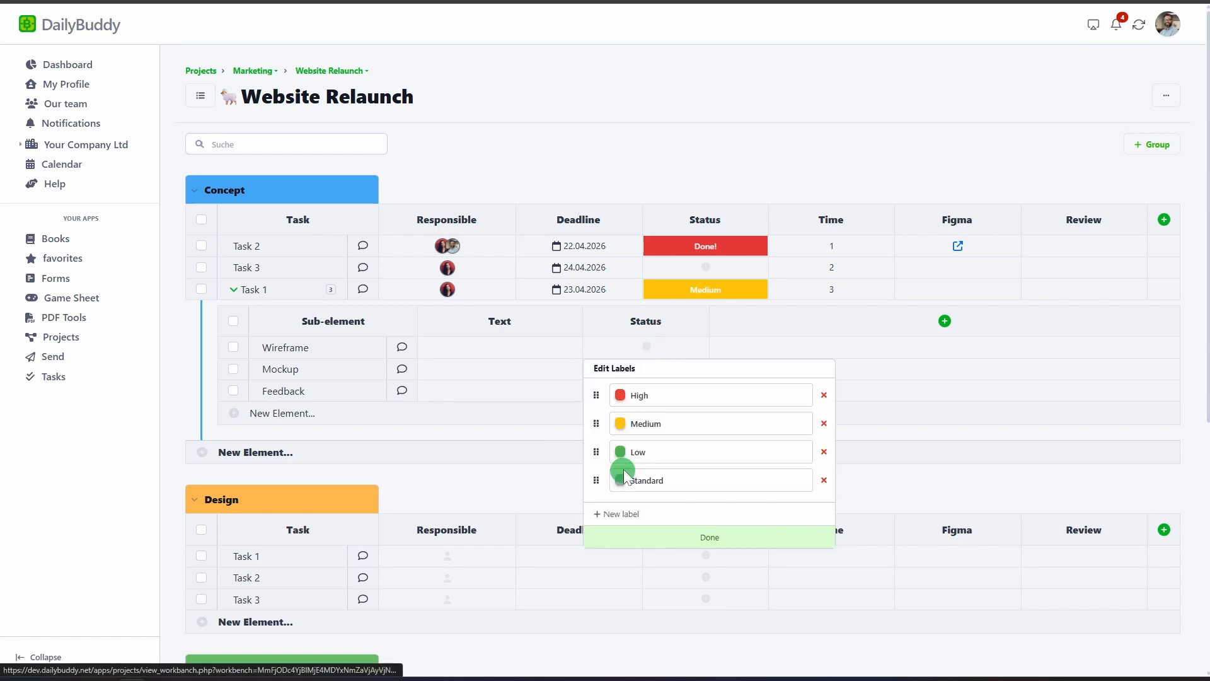
left_click(822, 407)
left_click(675, 344)
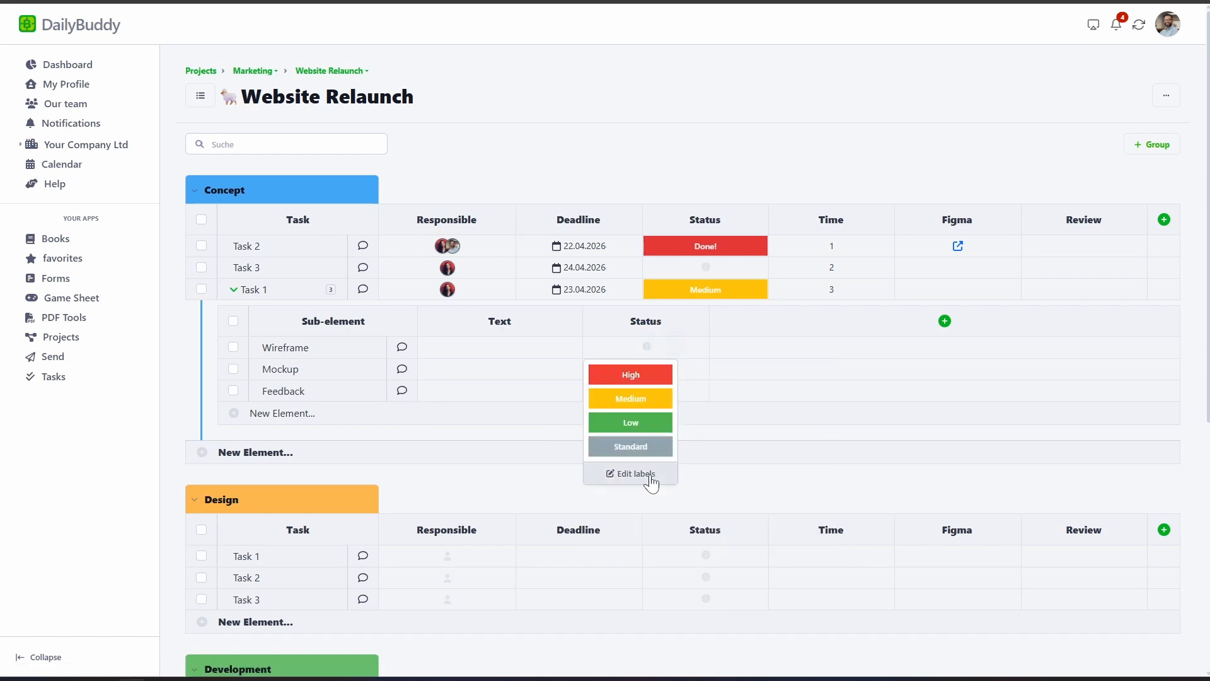
left_click(630, 473)
left_click(824, 424)
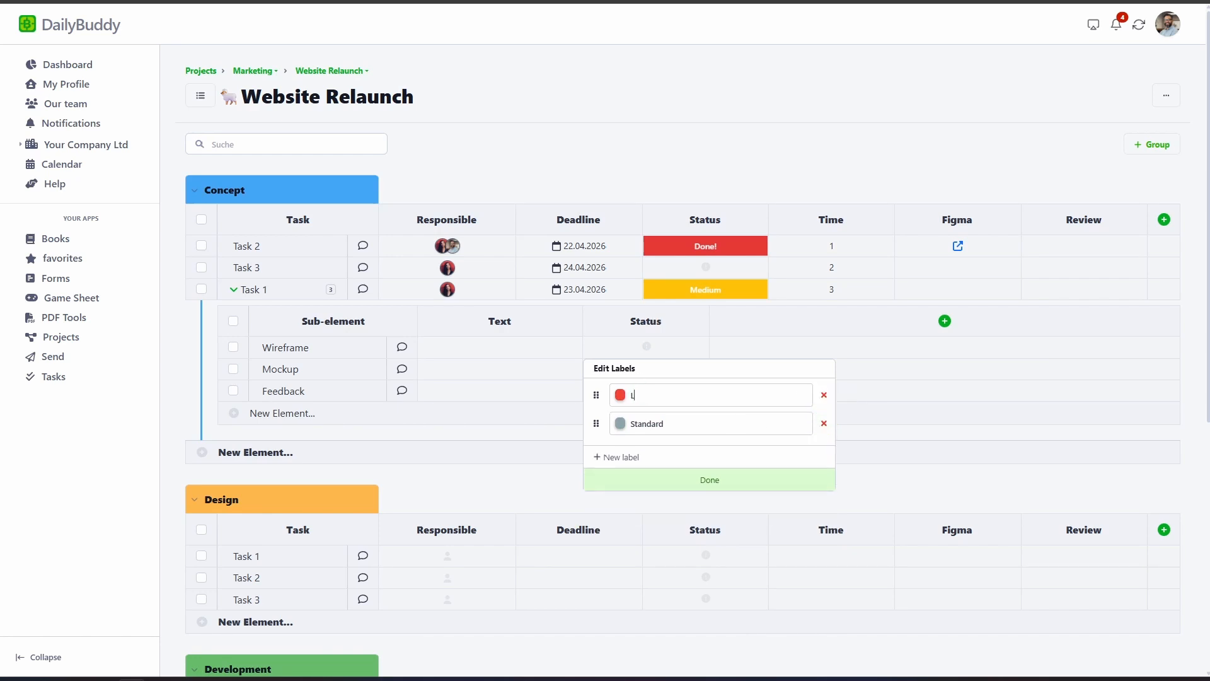
left_click(683, 484)
Set the status of the Wireframe and Mockup sub-elements to Look.
left_click(628, 377)
left_click(648, 368)
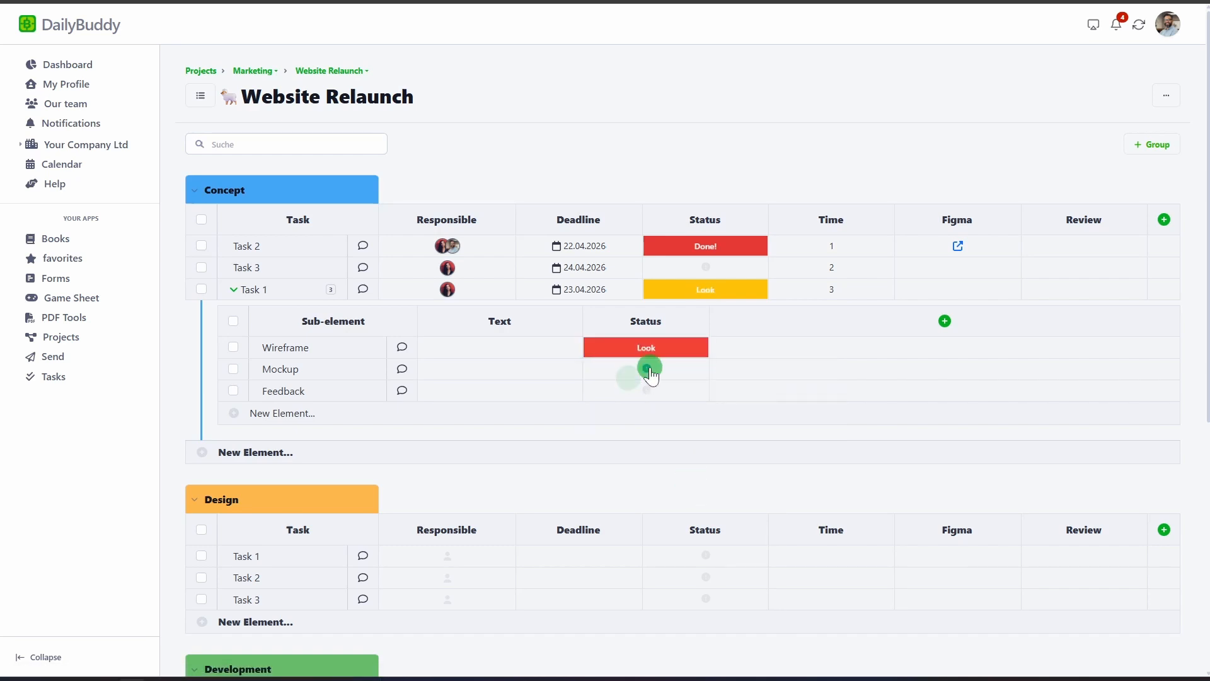
left_click(643, 397)
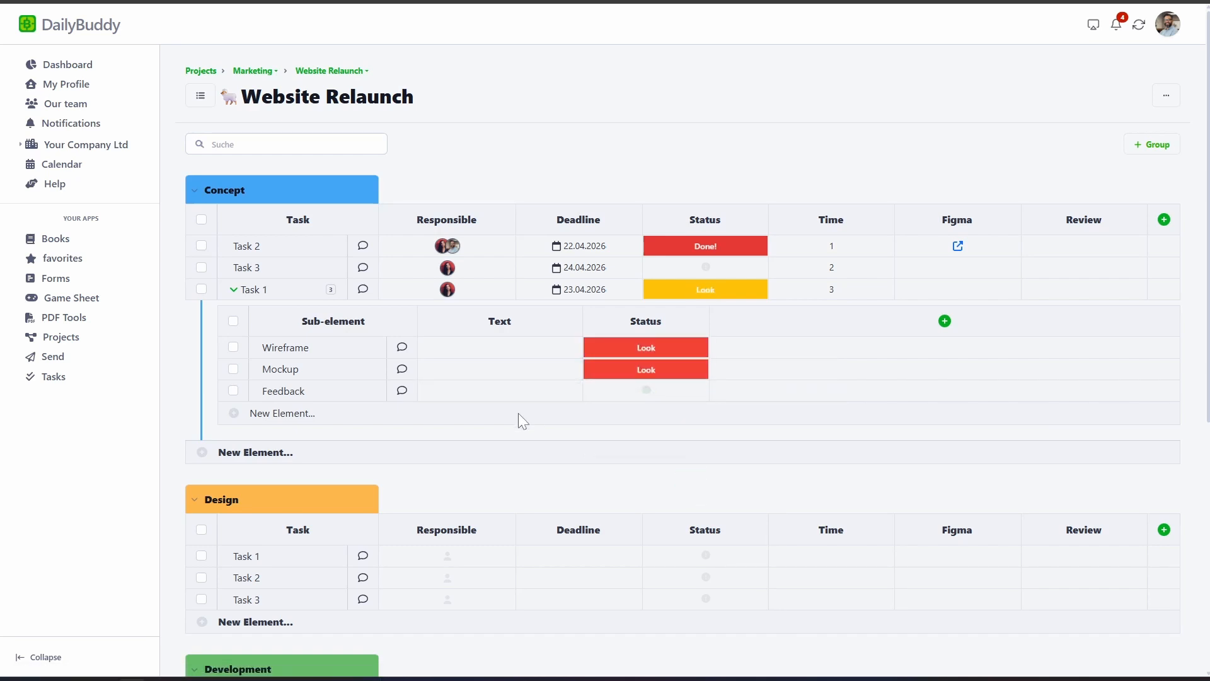
Start an update on Task 1 in Concept that mentions the first listed team member and reads "can you change the icon:".
scroll(518, 416, "down", 6)
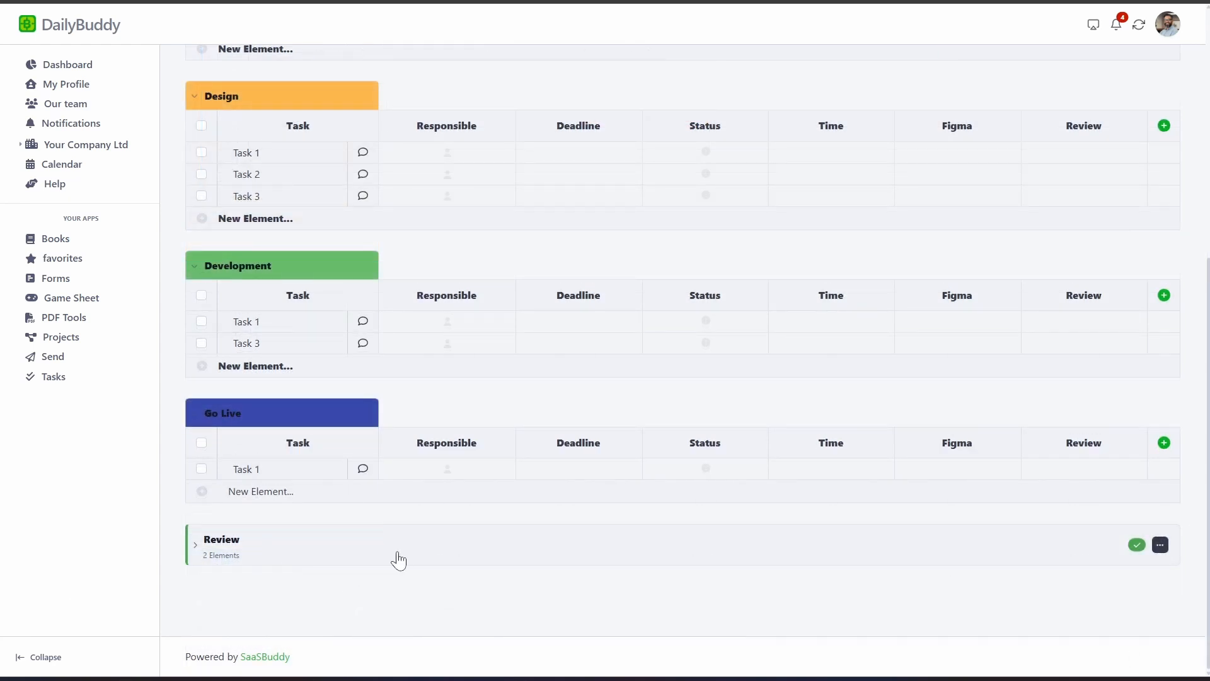
scroll(399, 560, "up", 6)
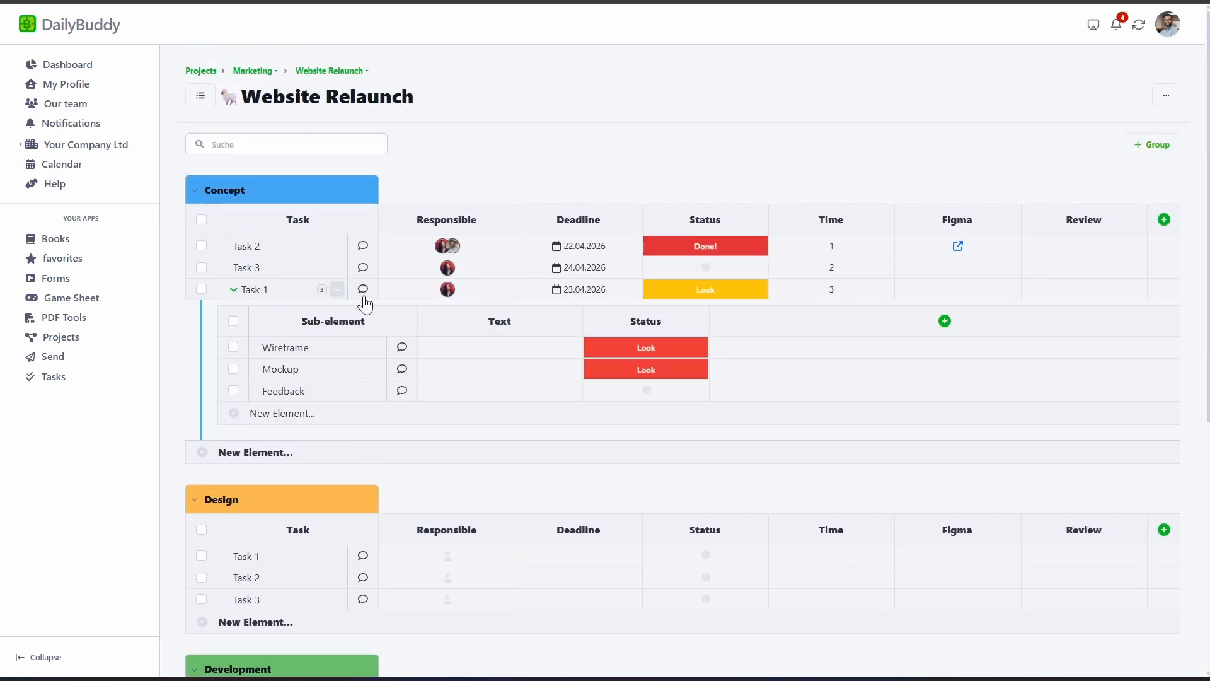
left_click(362, 290)
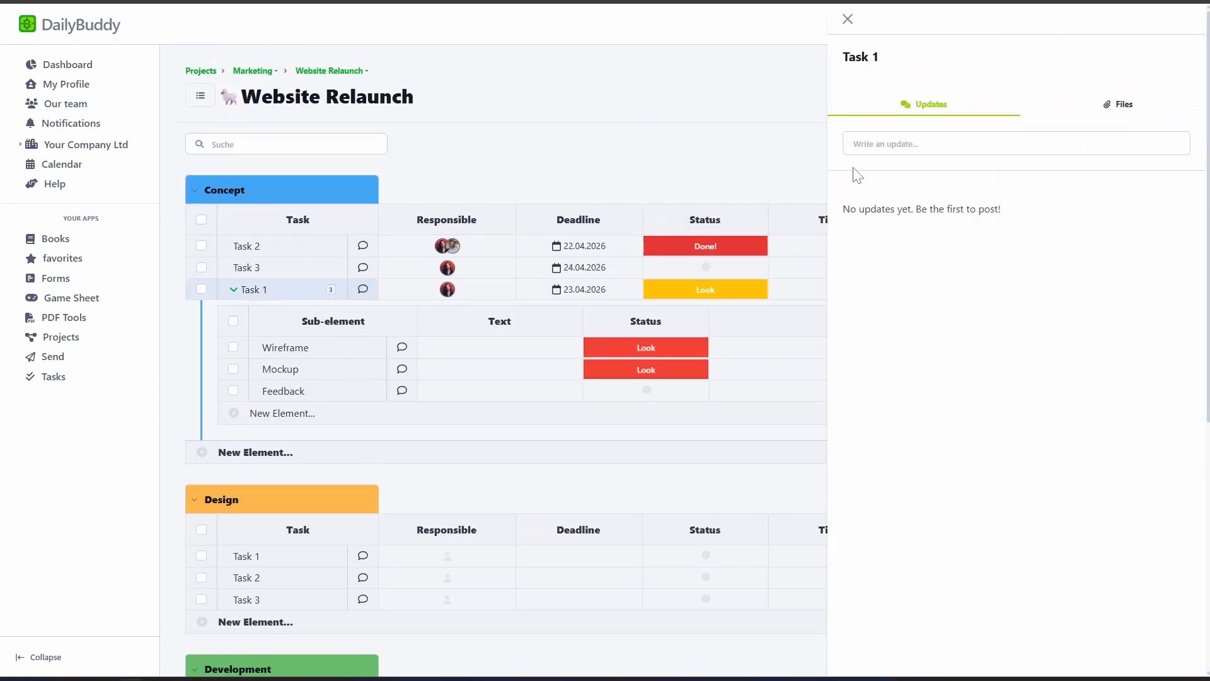
left_click(874, 144)
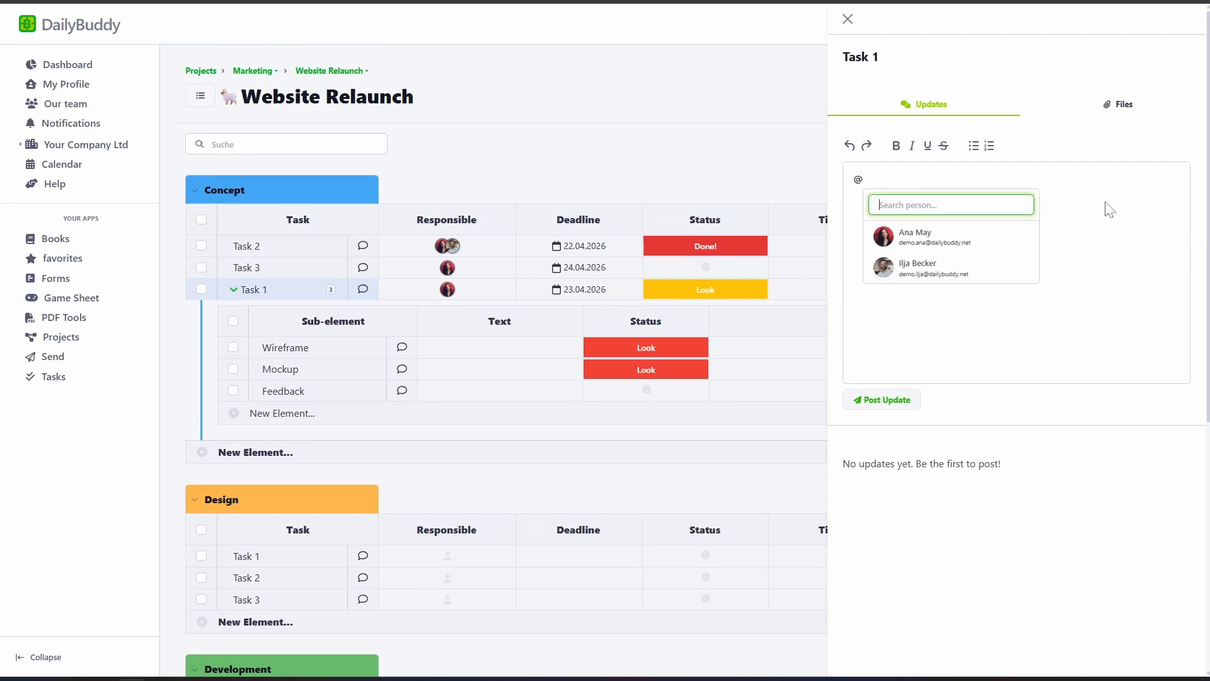
left_click(981, 231)
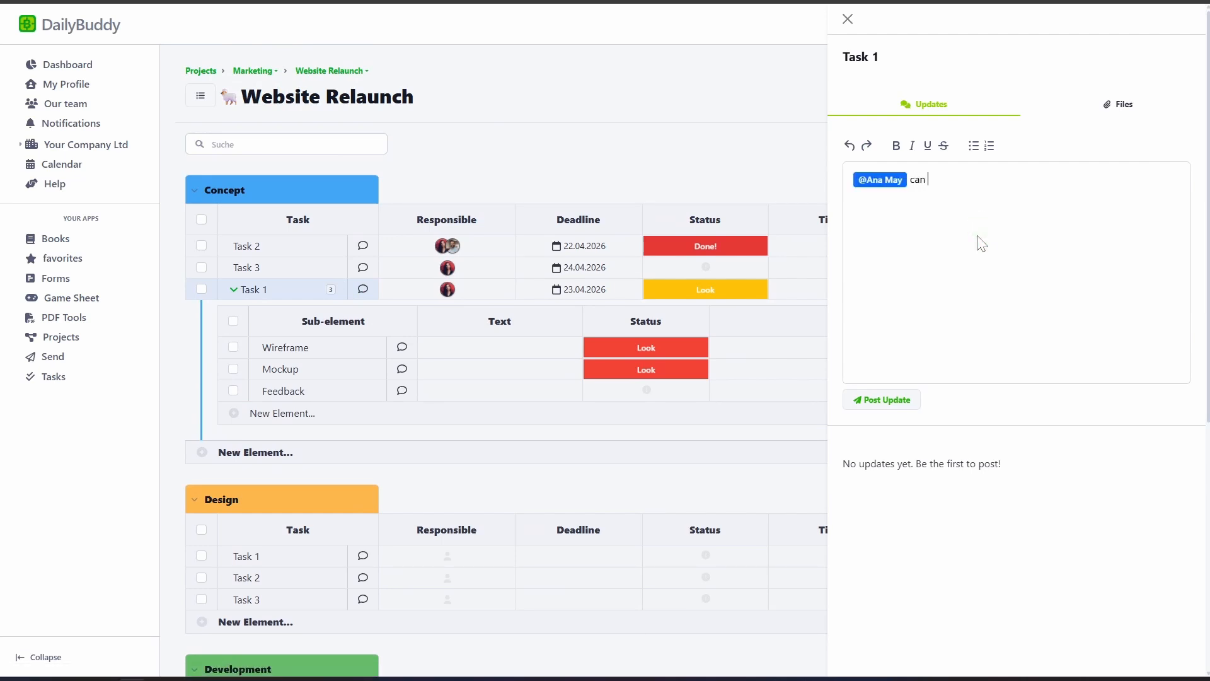
type("can you change the icon:")
Paste the copied screenshot into Task 1's update, shrink it to about 60% of its width, and post the update.
key("ctrl+v")
scroll(981, 244, "down", 1)
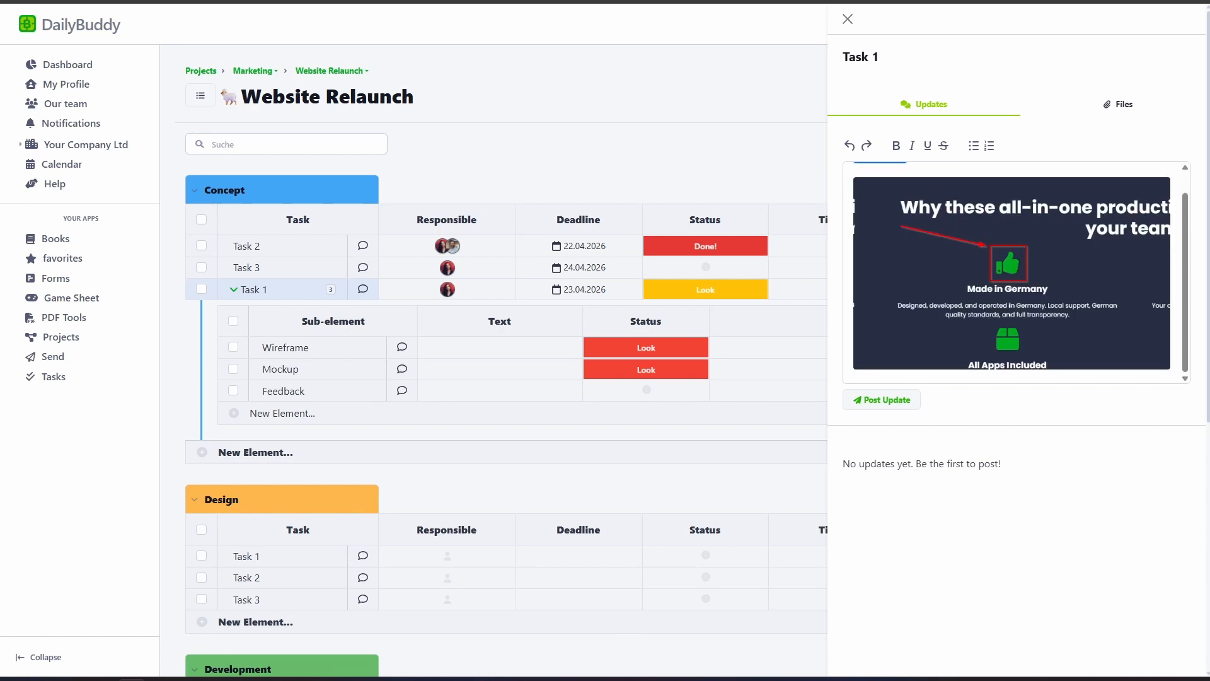
left_click(1070, 284)
left_click_drag(1170, 369, 1044, 310)
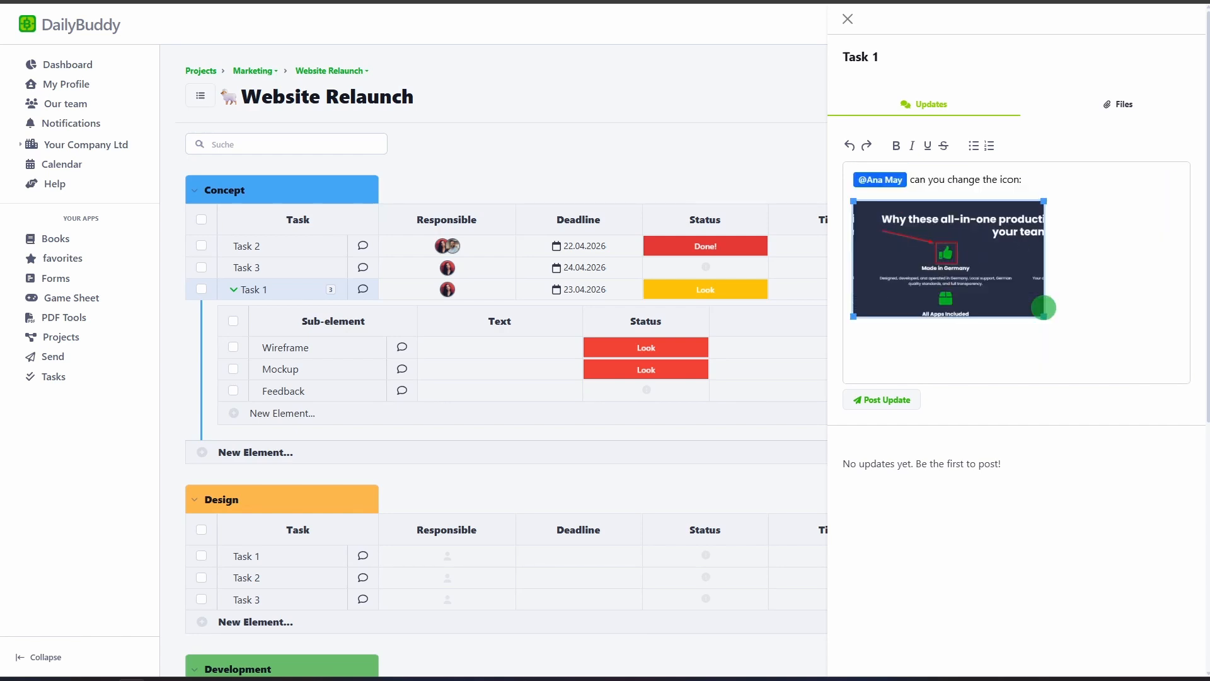
left_click(886, 400)
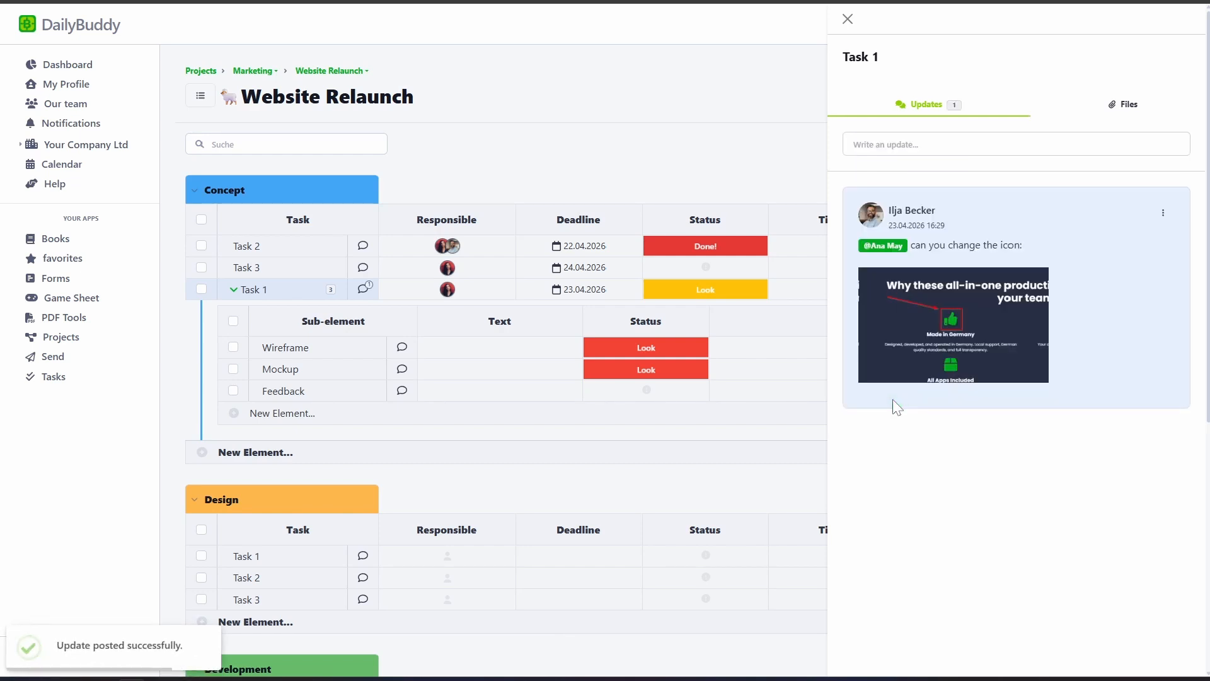
Upload contract.pdf to Task 1's files.
left_click(1117, 111)
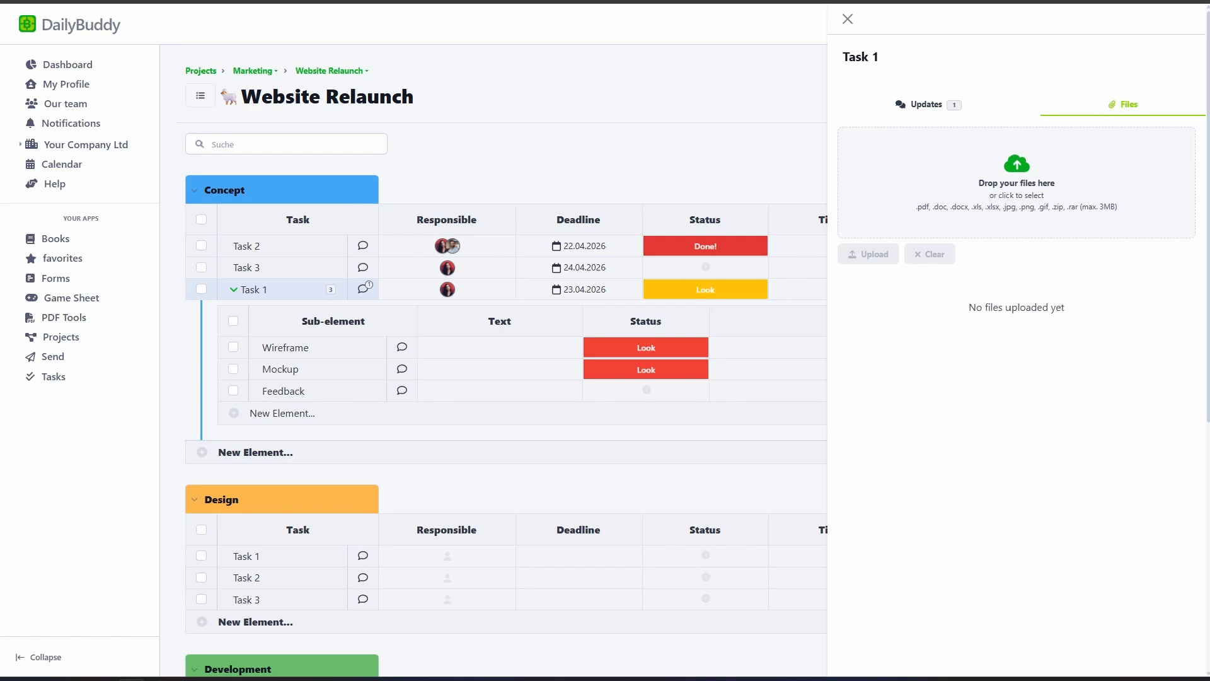
left_click_drag(233, 95, 990, 181)
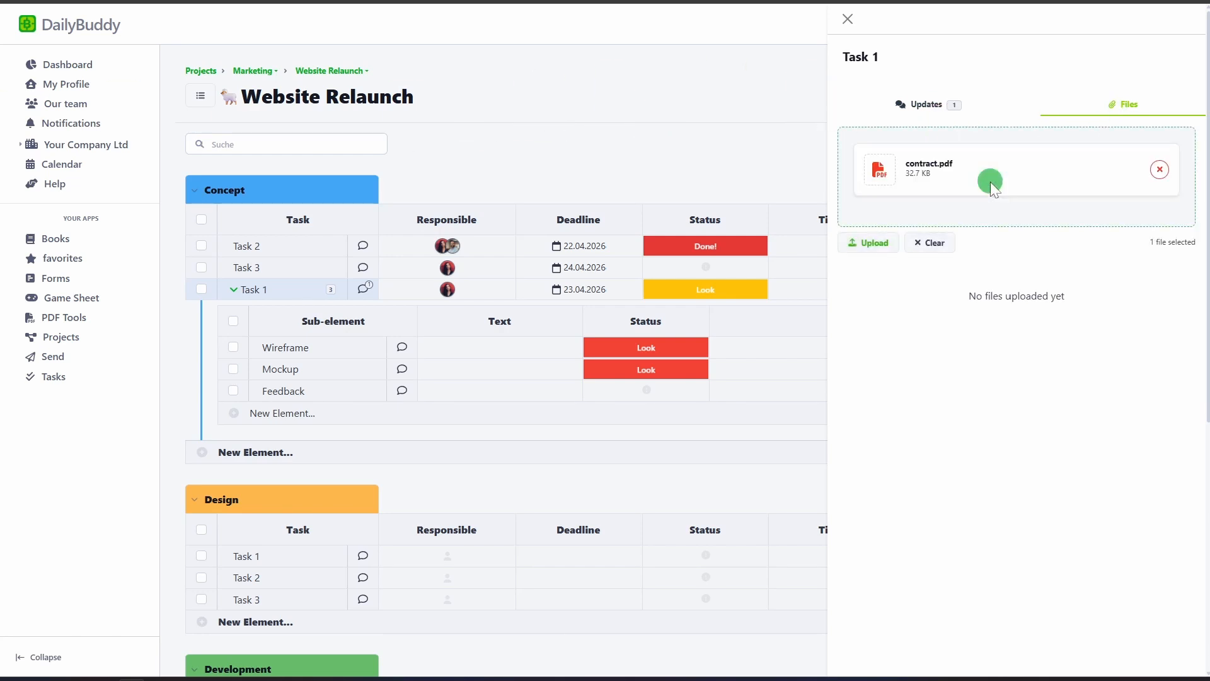
left_click(891, 242)
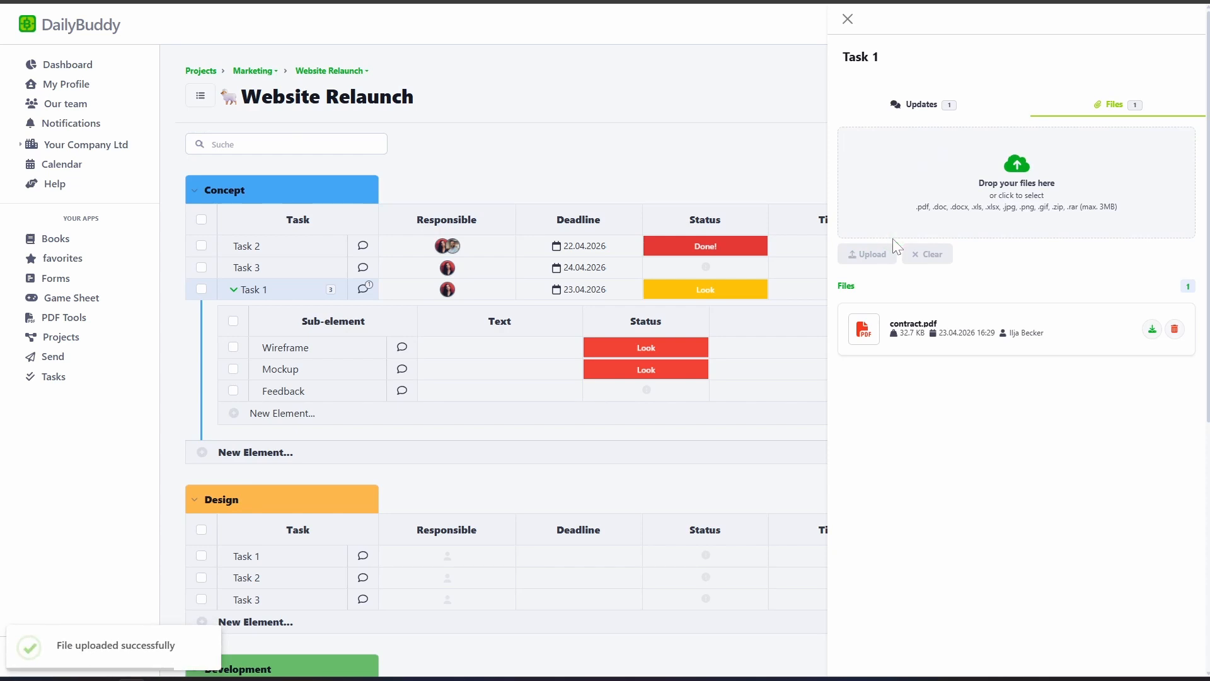
View the screenshot in Task 1's posted update at full size, then close it and the task details.
left_click(922, 109)
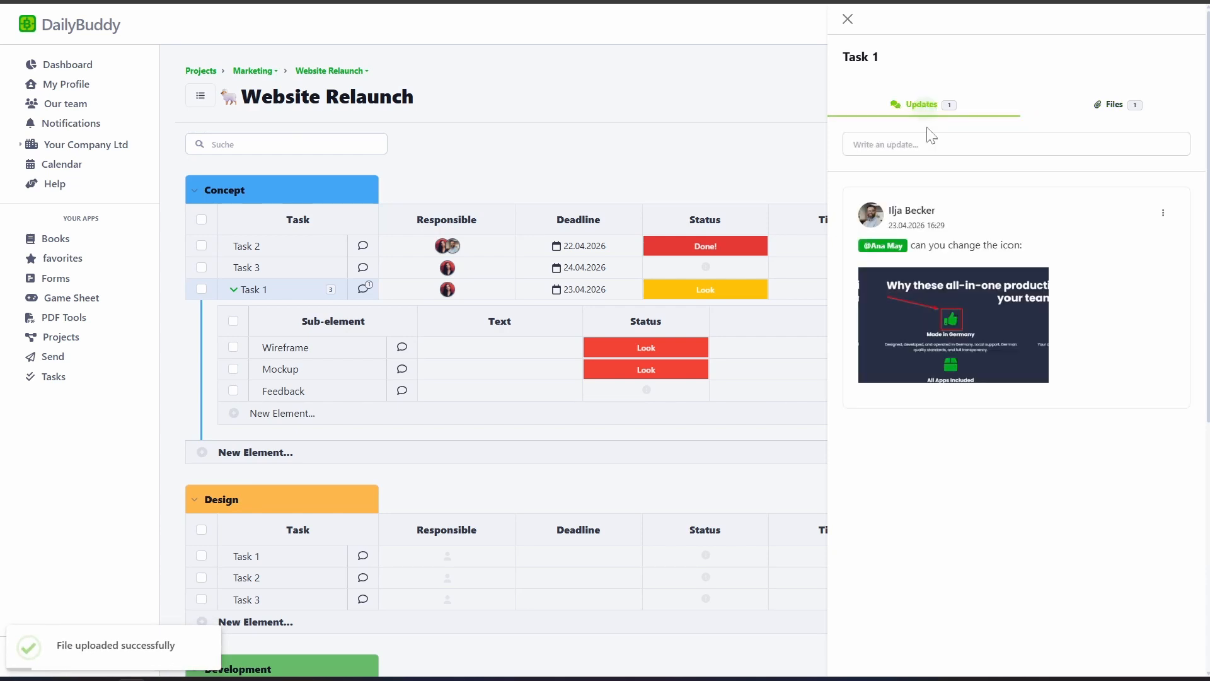
left_click(947, 309)
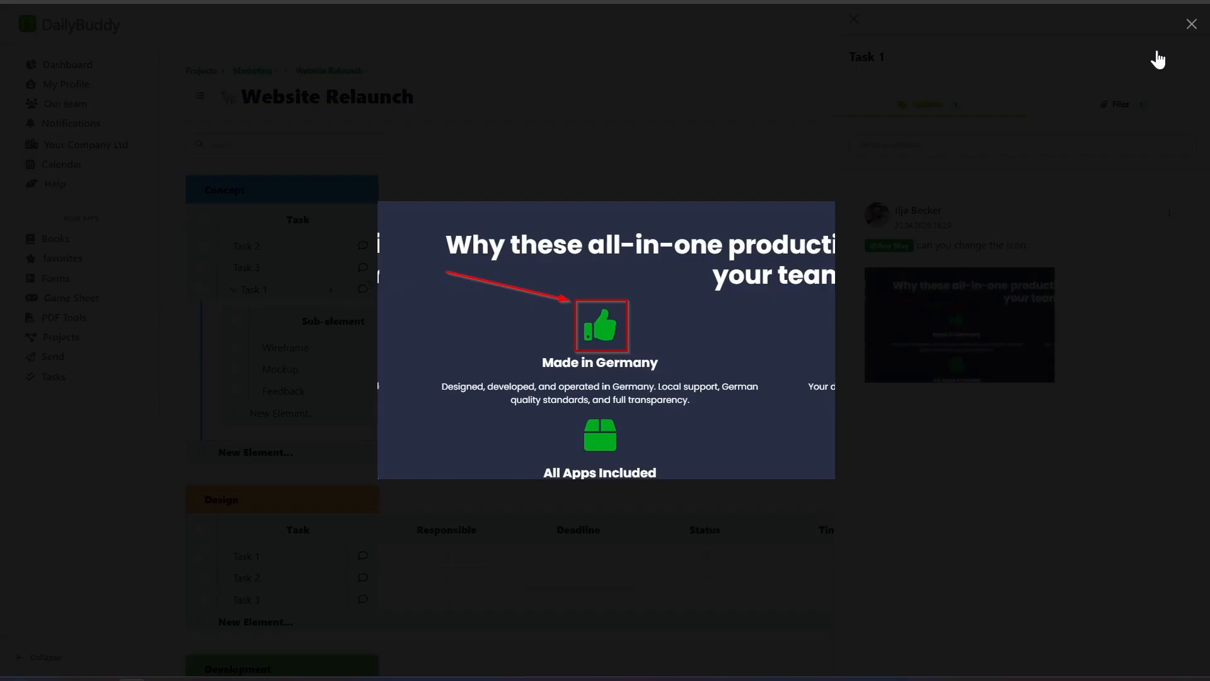
left_click(1191, 24)
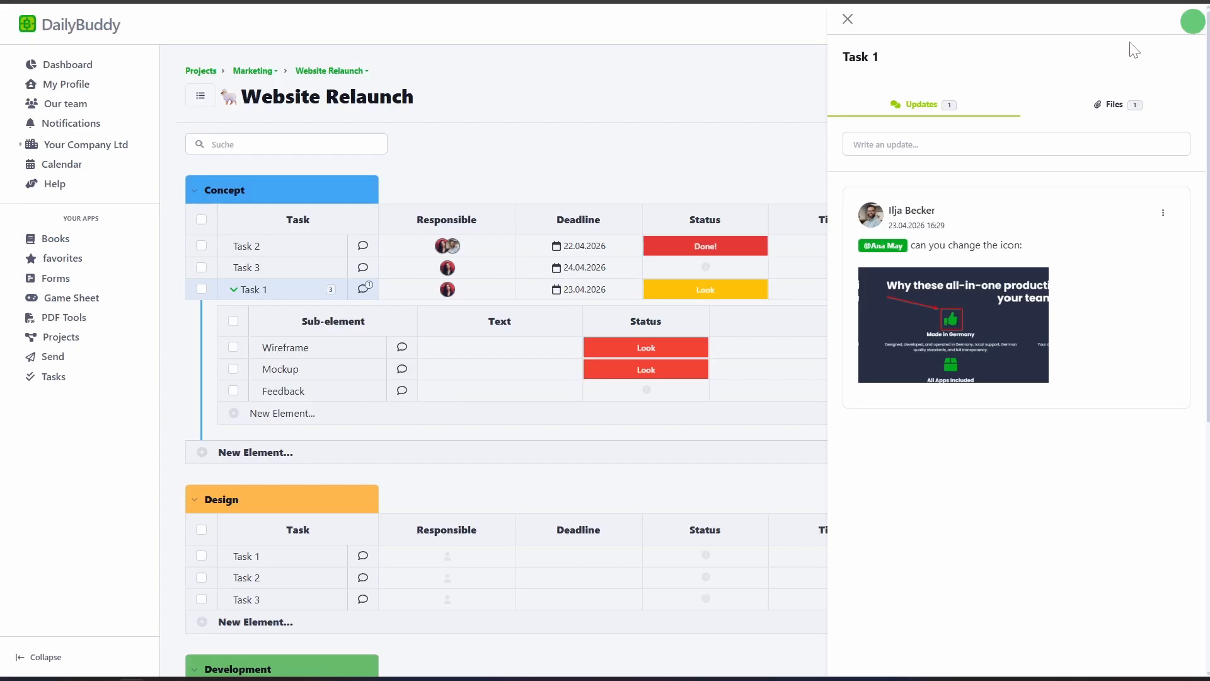
left_click(848, 20)
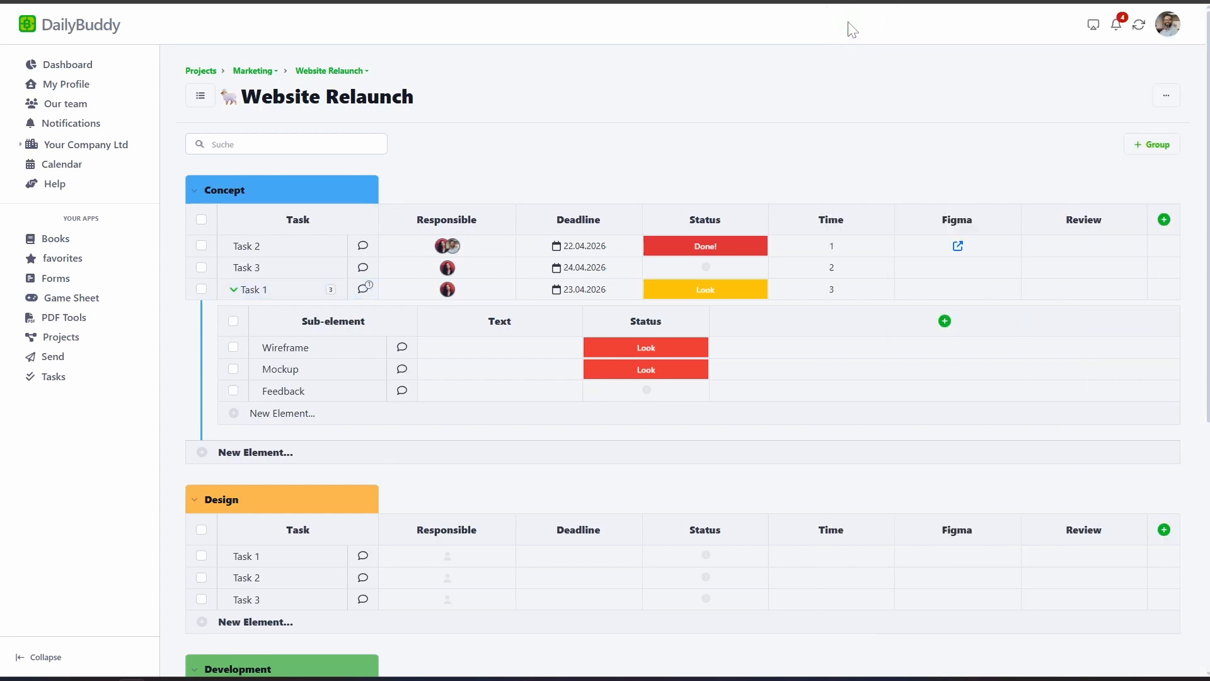
Open the Marketing workbanch's My Day overview and reschedule Task 1 from Website Relaunch's Design group to tomorrow.
left_click(201, 96)
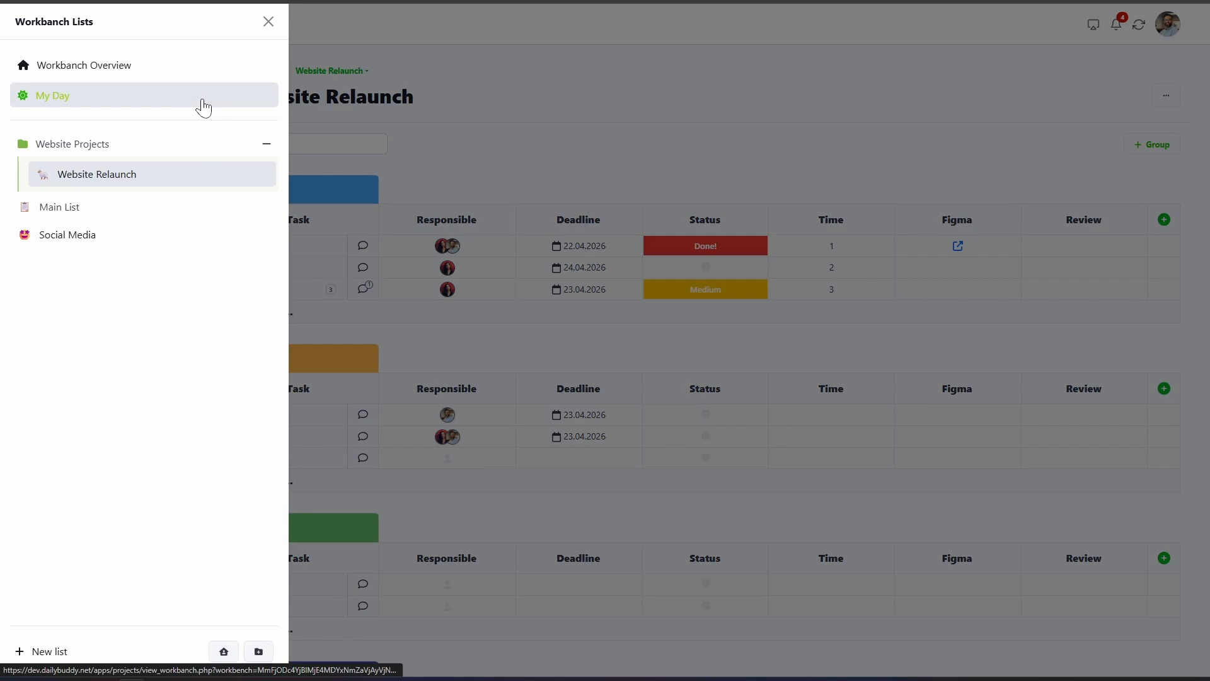
left_click(101, 95)
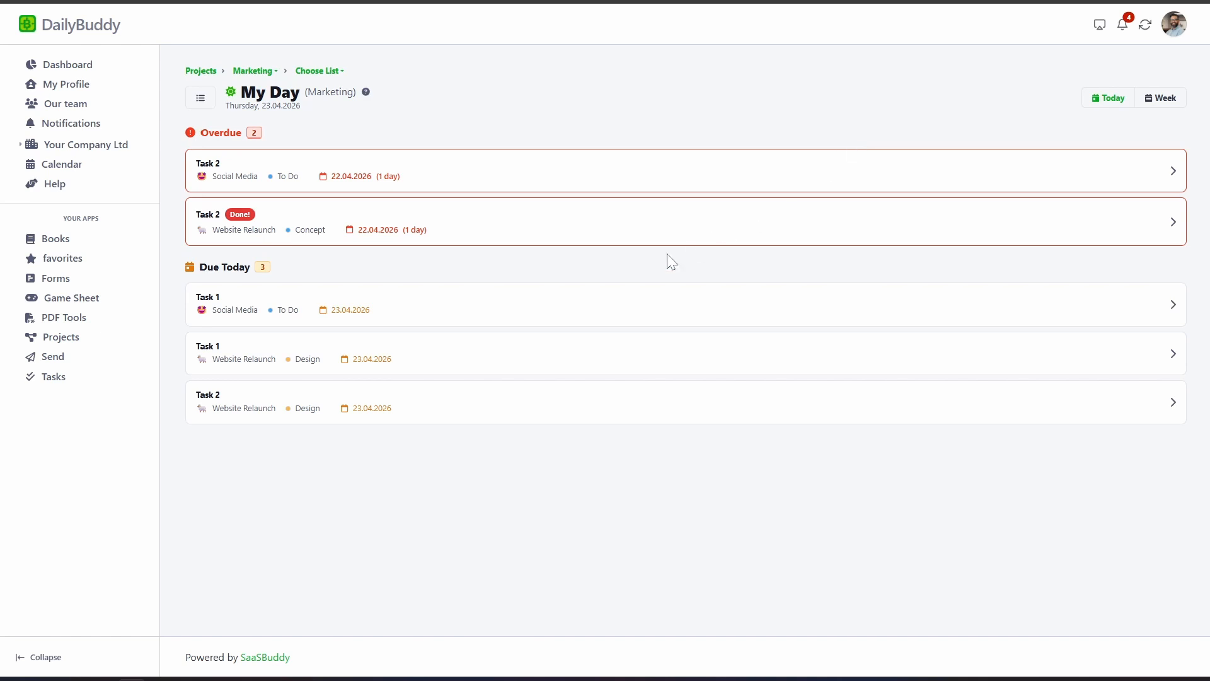
left_click(387, 360)
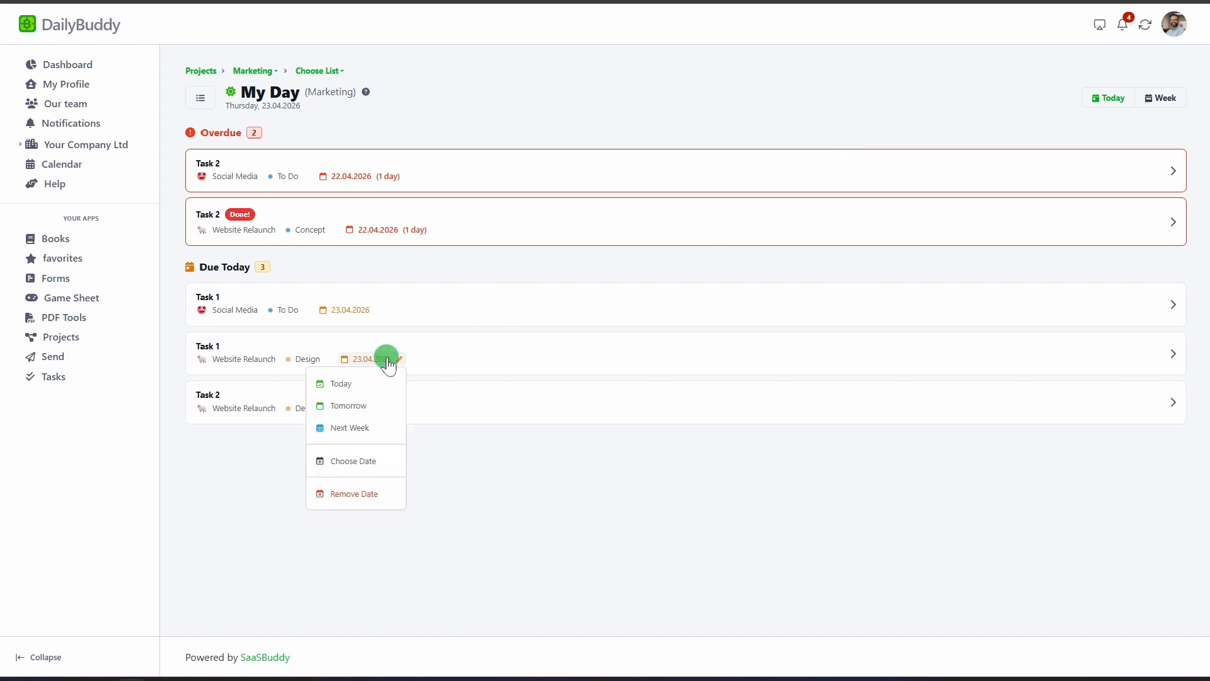
left_click(363, 410)
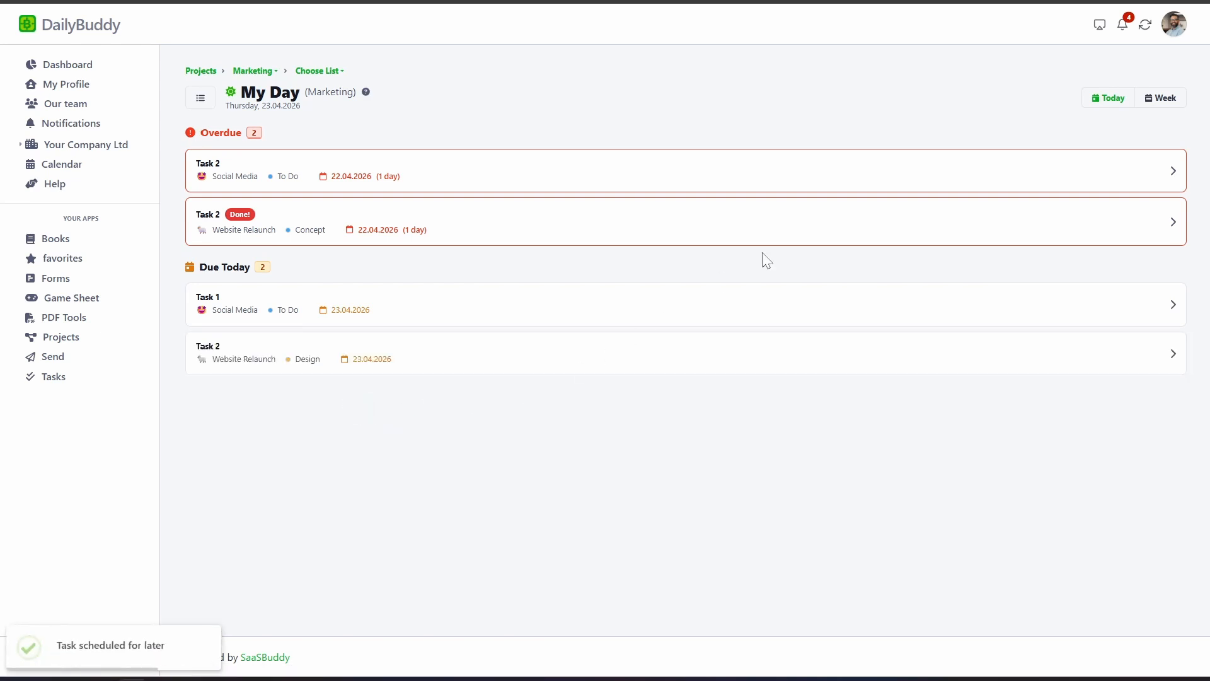
Look through the My Day week view, checking the tasks on Friday and Wednesday, and return to the today view.
left_click(1154, 100)
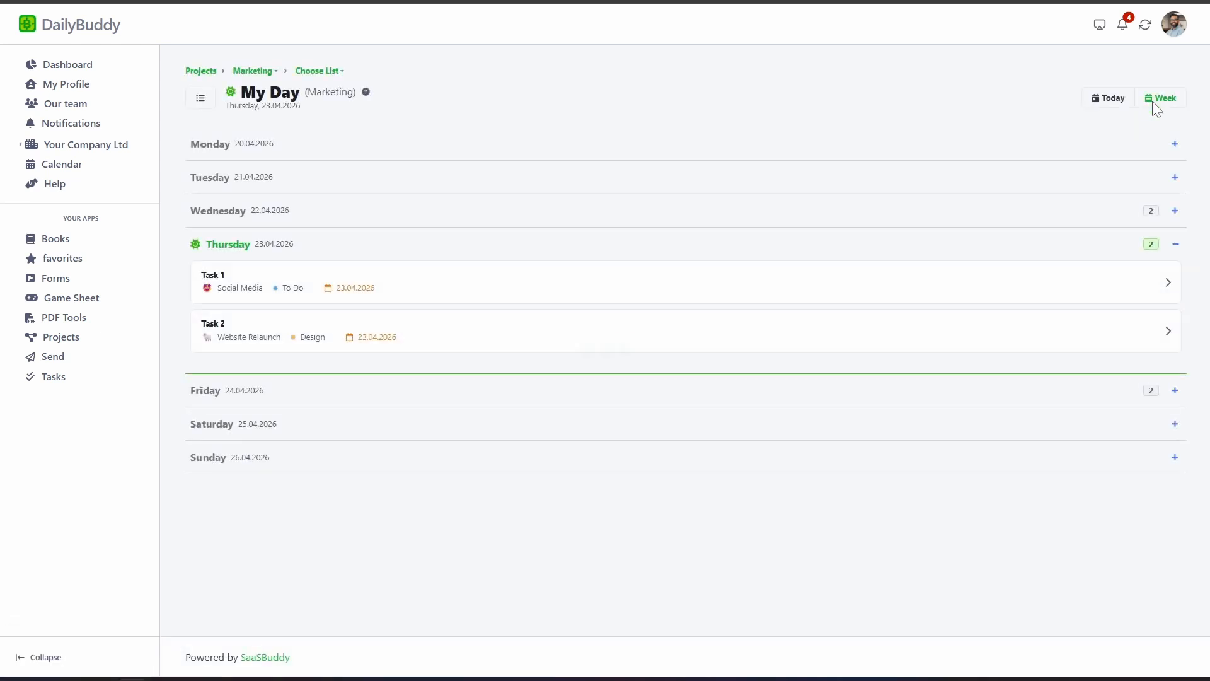
left_click(1104, 400)
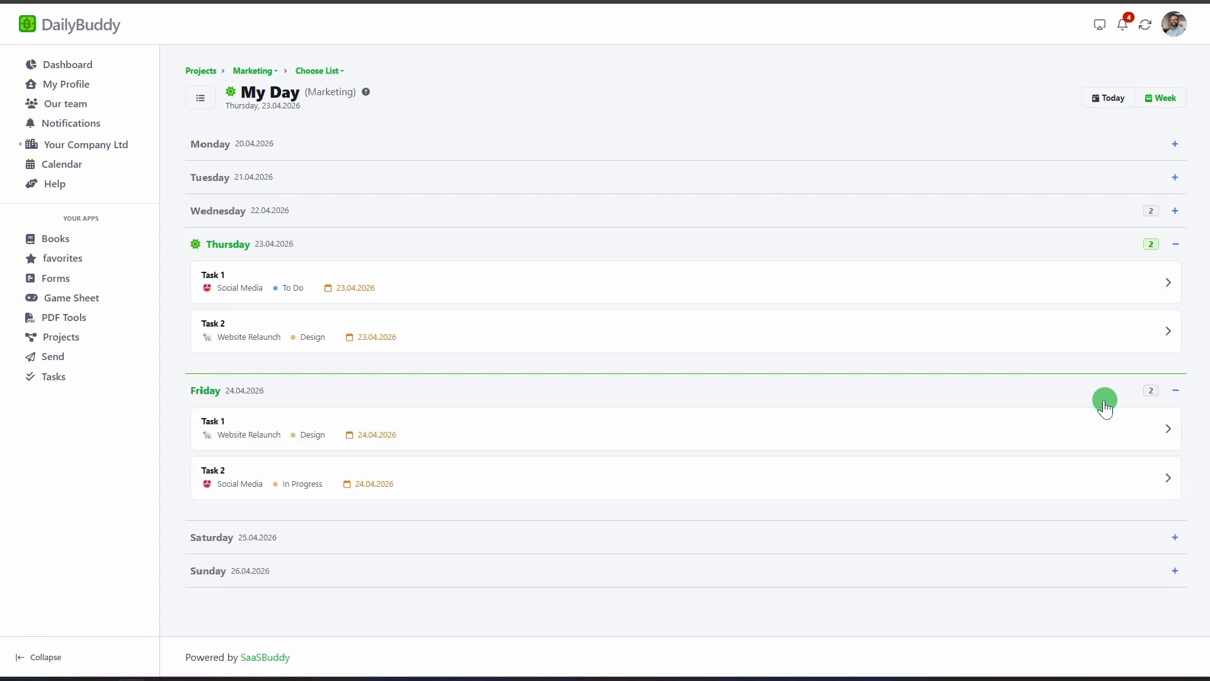
left_click(1099, 394)
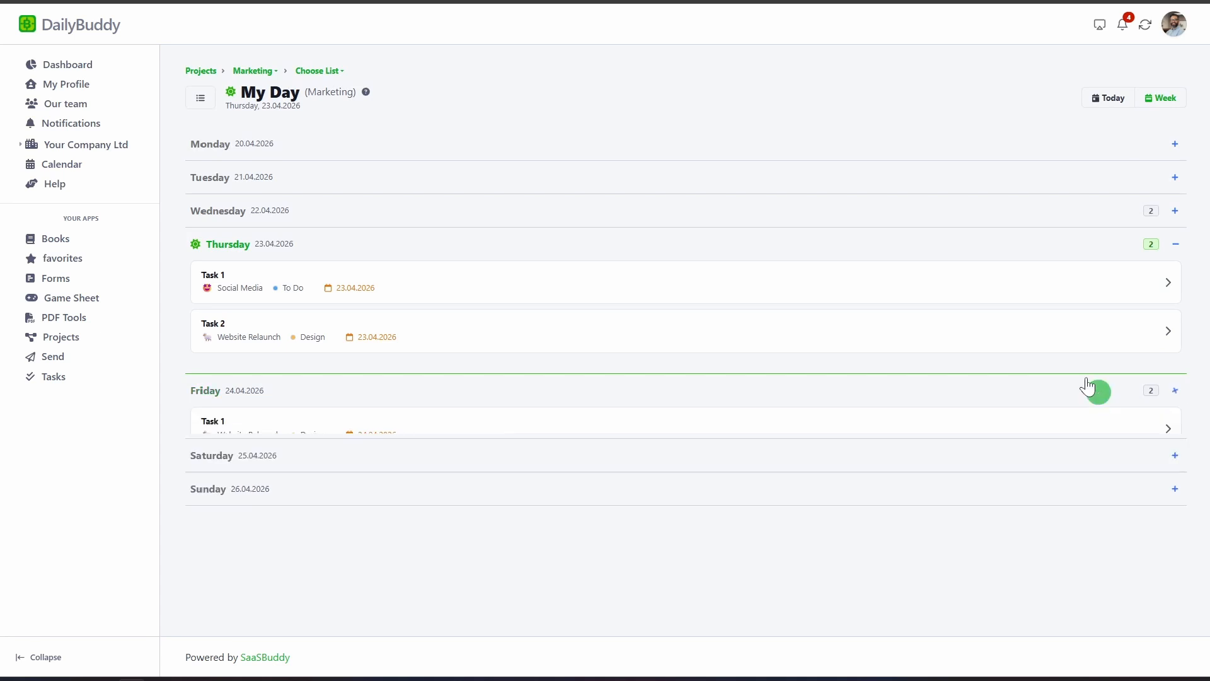
left_click(926, 220)
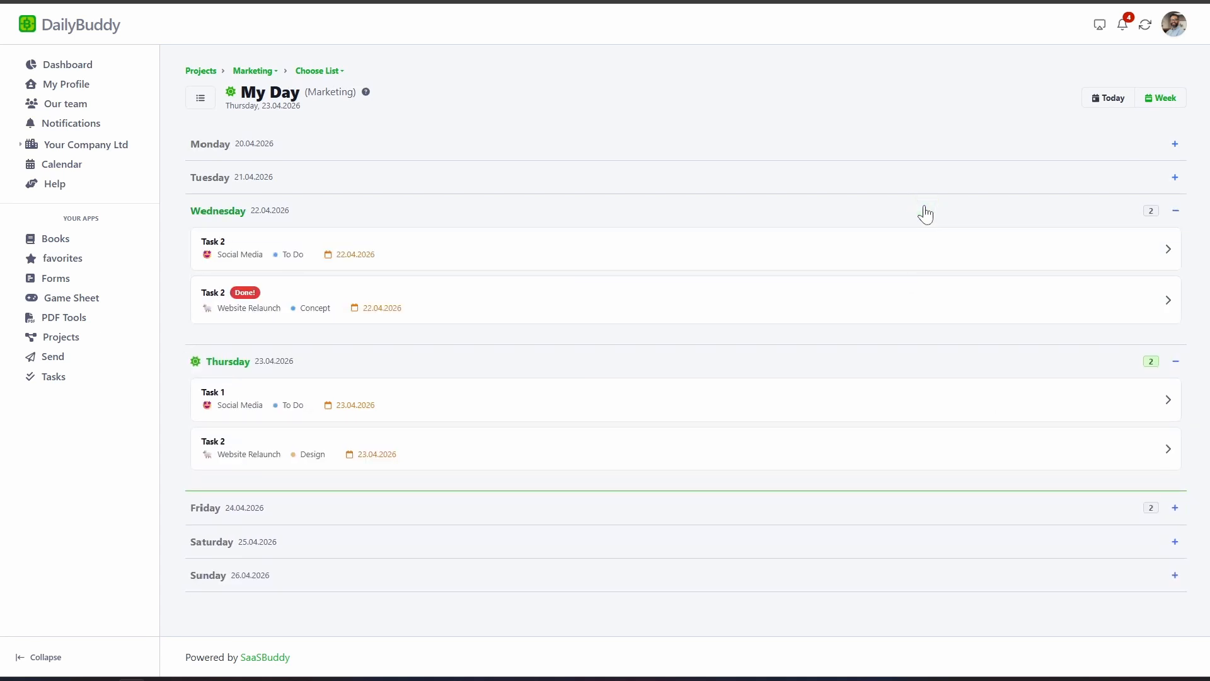
left_click(925, 212)
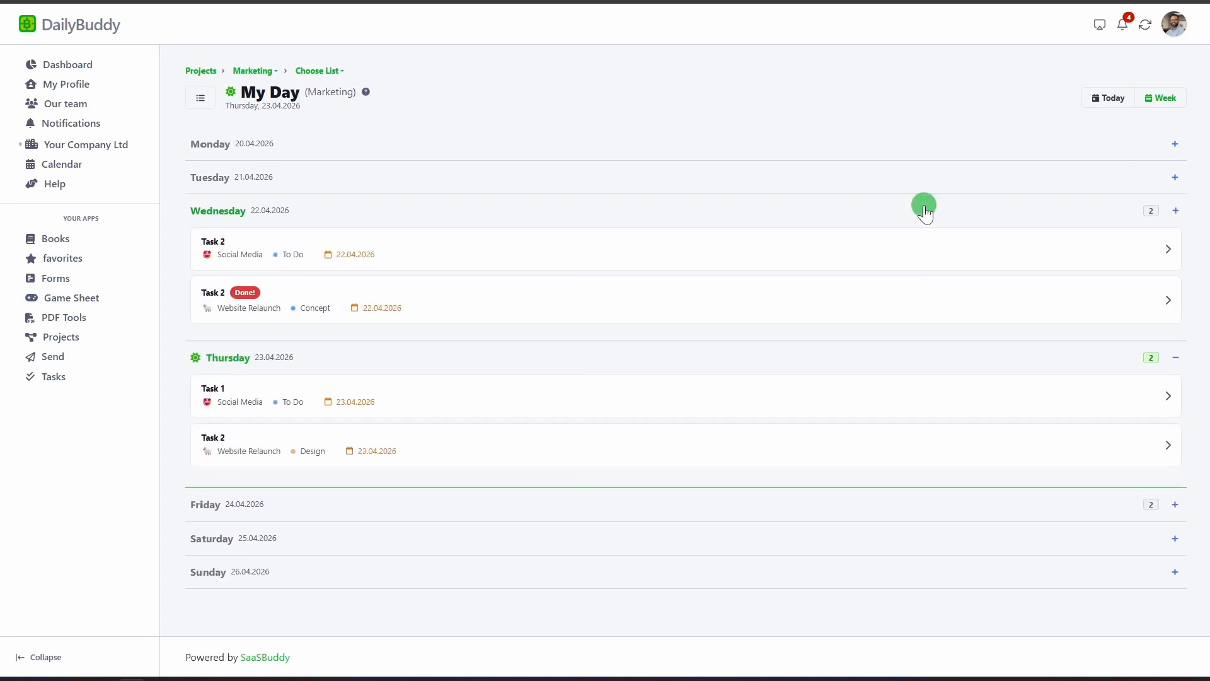
left_click(1101, 107)
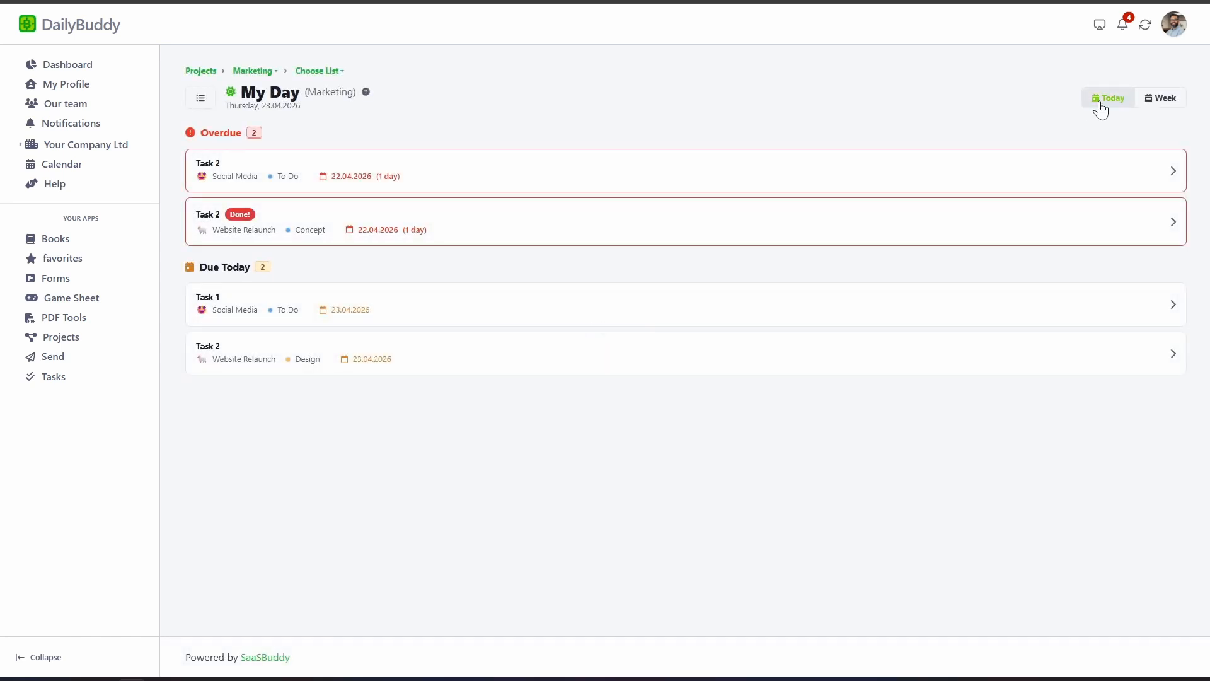
Move the overdue Social Media Task 2 to the In Progress group and reschedule both overdue tasks to today.
left_click(283, 179)
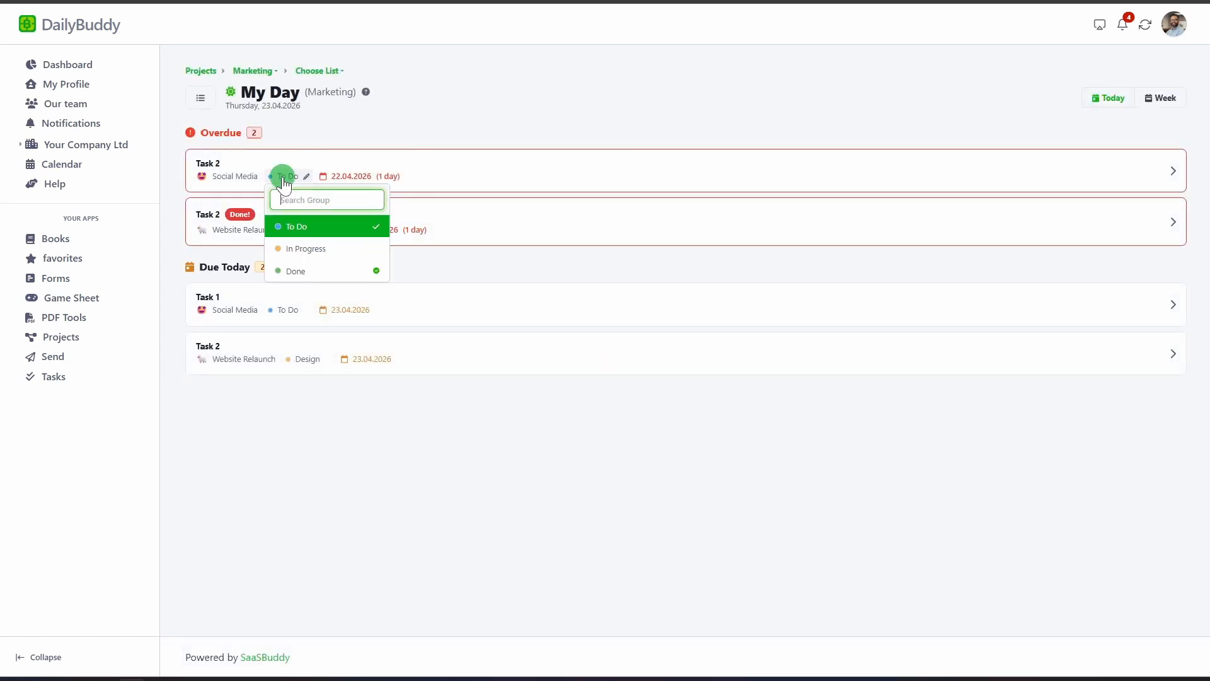
left_click(314, 251)
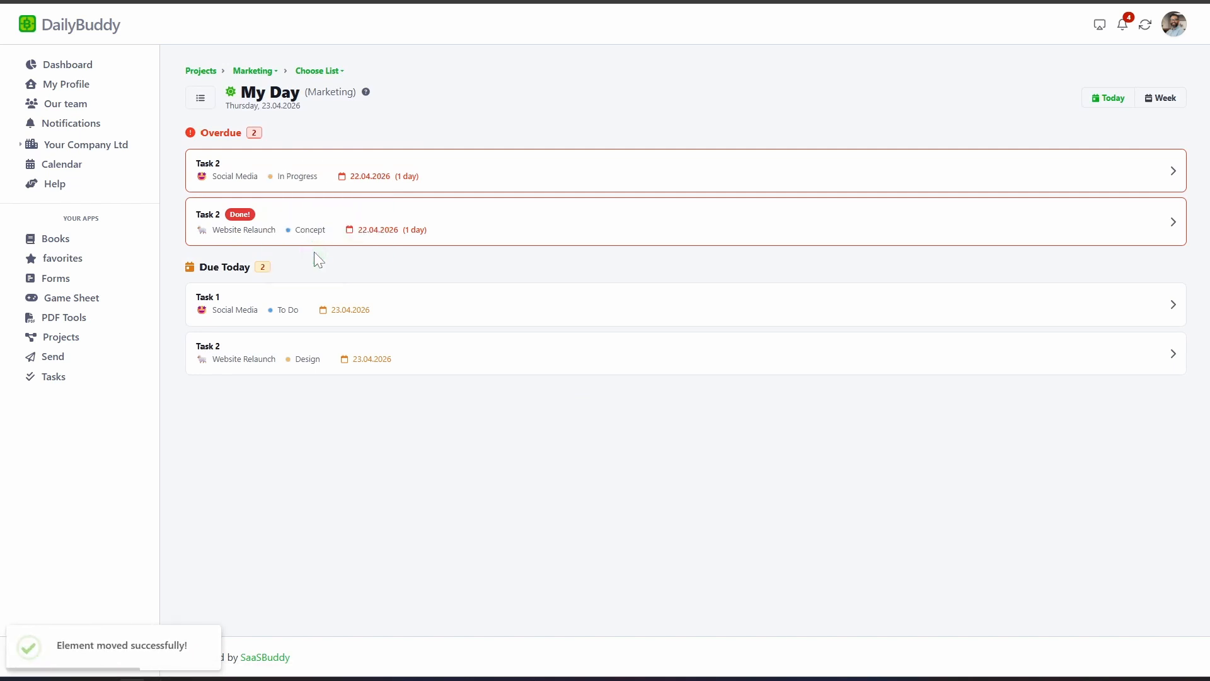
left_click(361, 230)
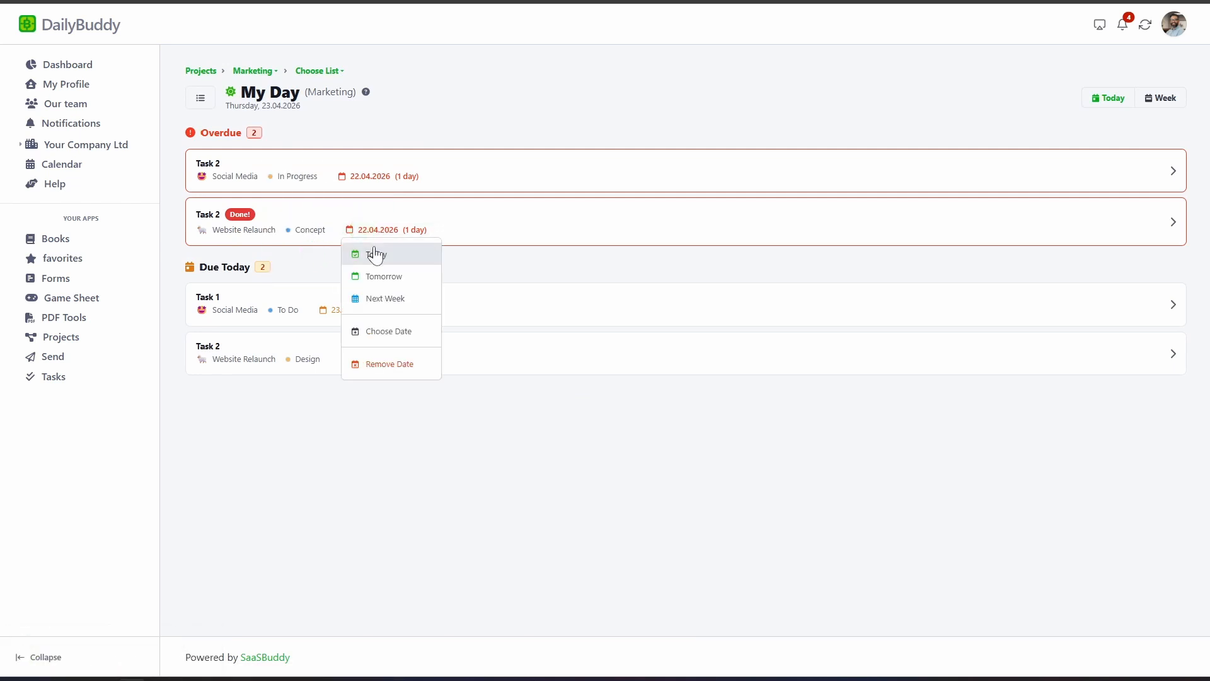
left_click(377, 254)
left_click(378, 178)
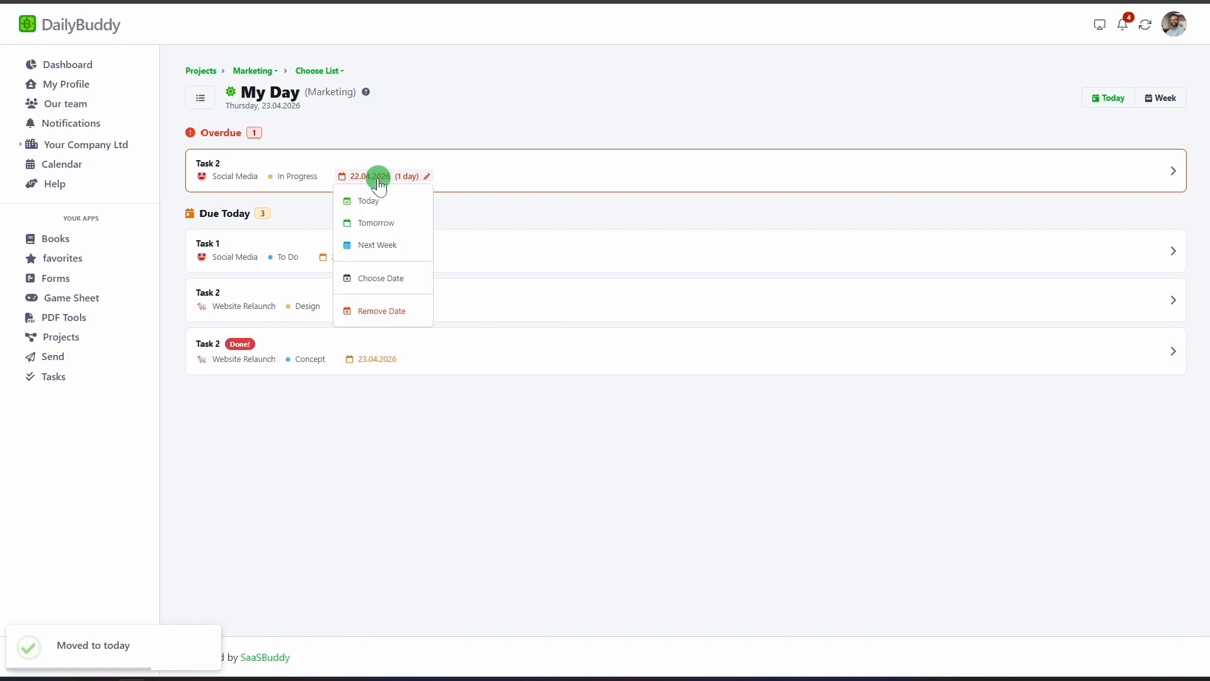
left_click(379, 200)
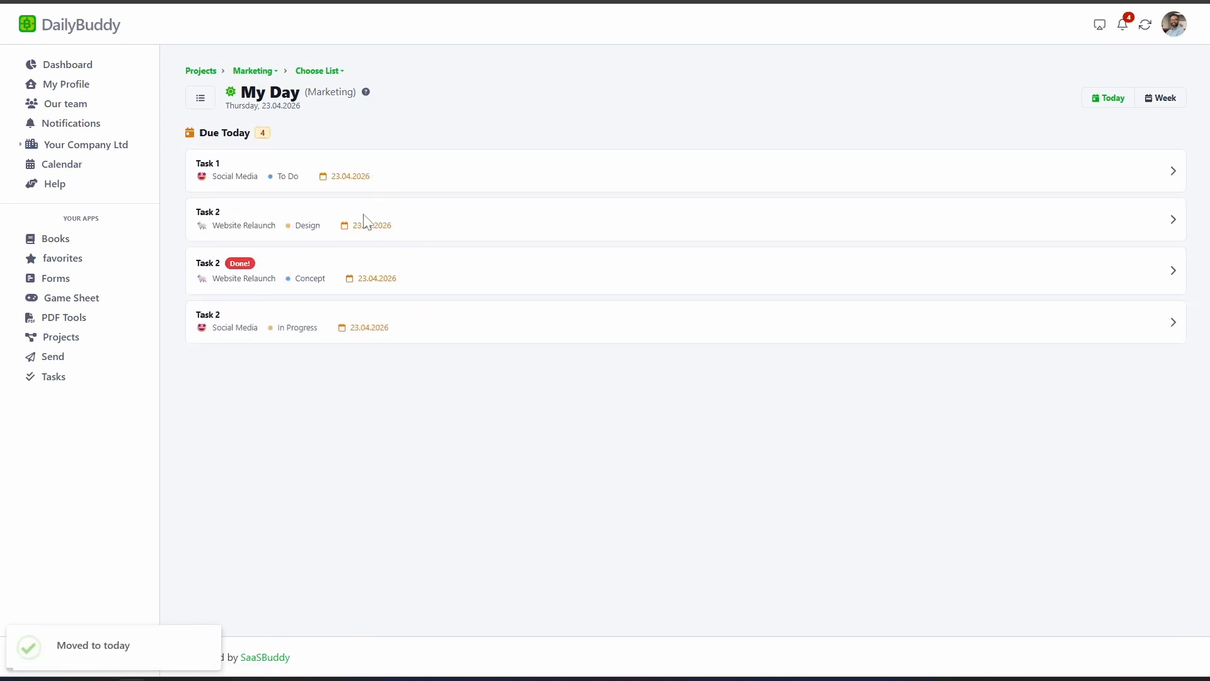
left_click(316, 280)
left_click(335, 414)
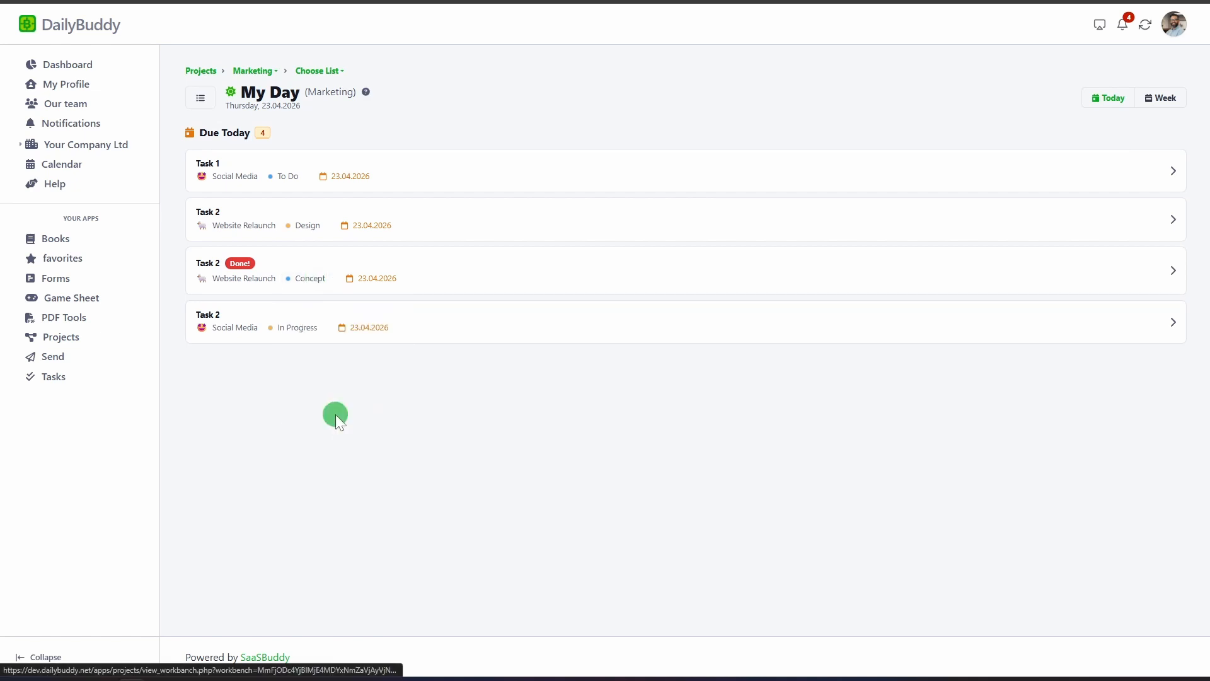